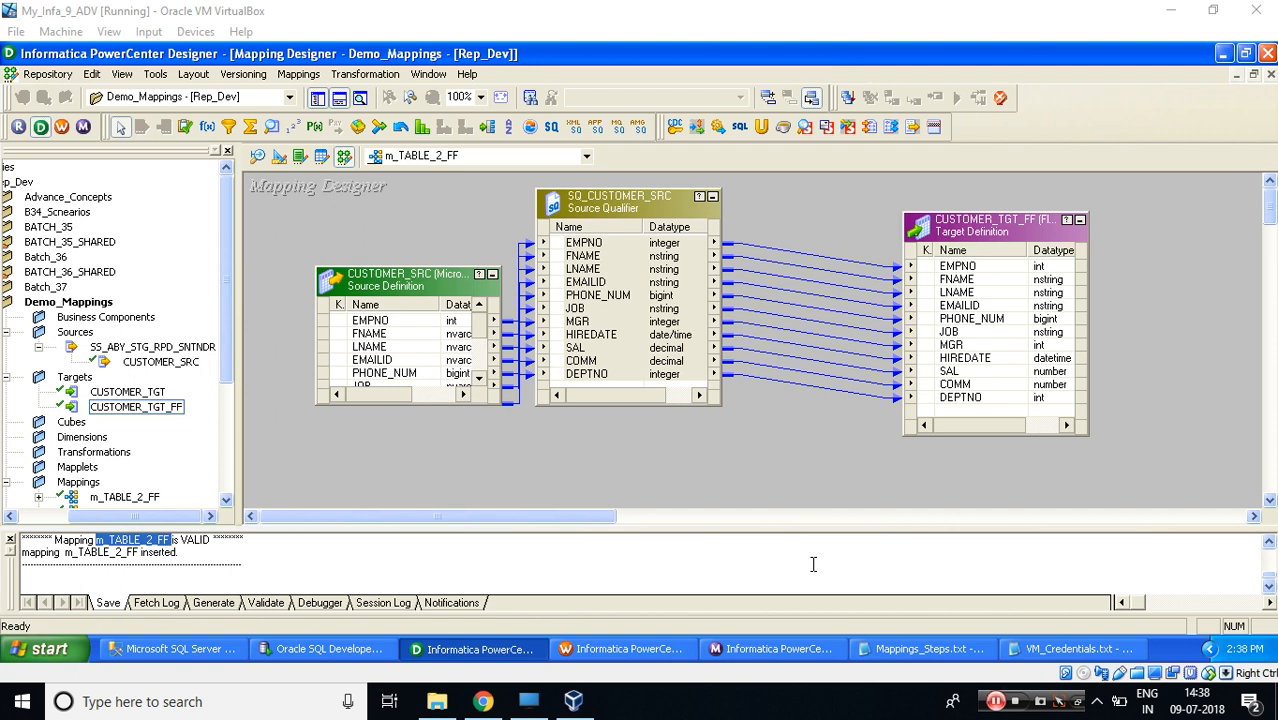
- Open the C:\Informatica\9.0\server\infa_shared folder in Windows Explorer
left_click(45, 649)
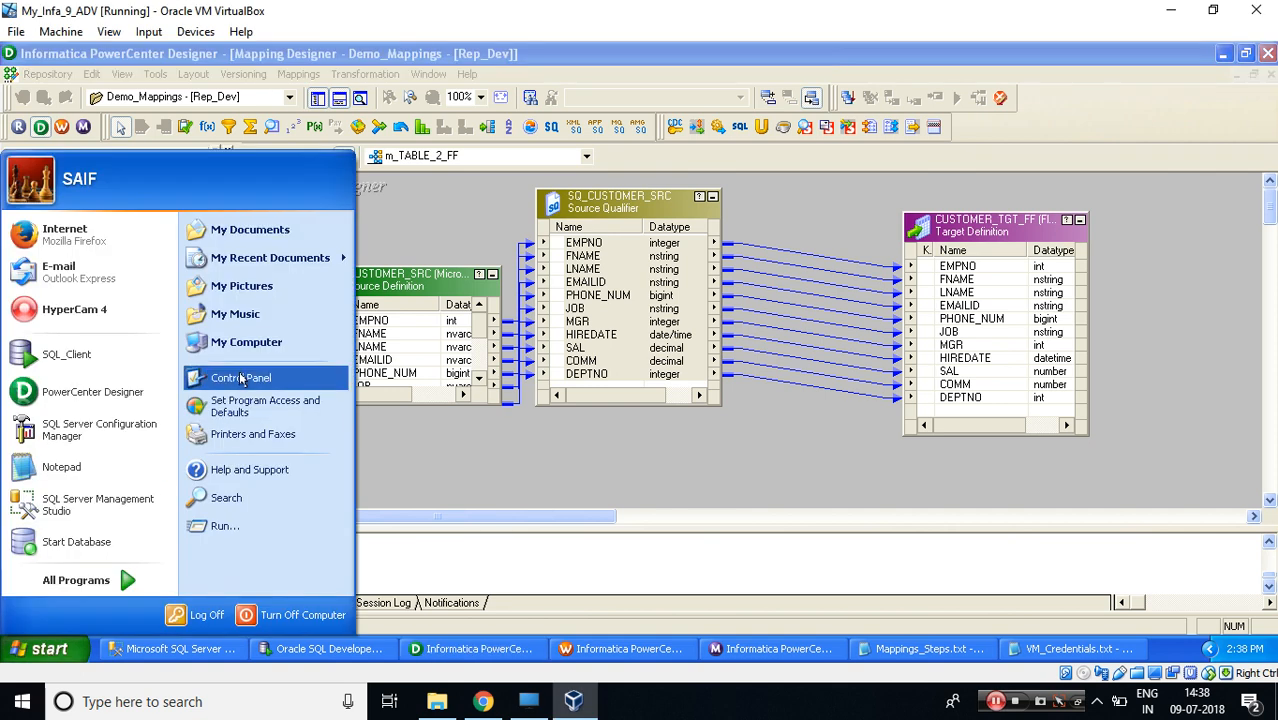
left_click(246, 342)
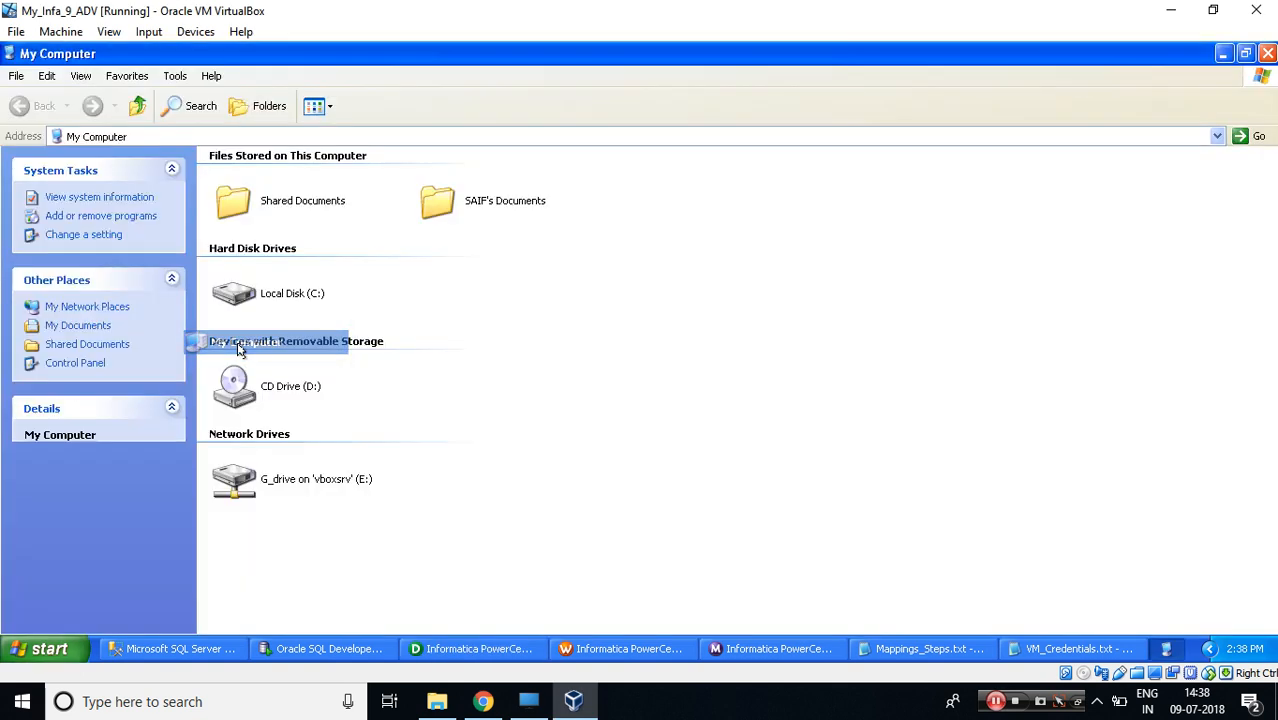
left_click(292, 296)
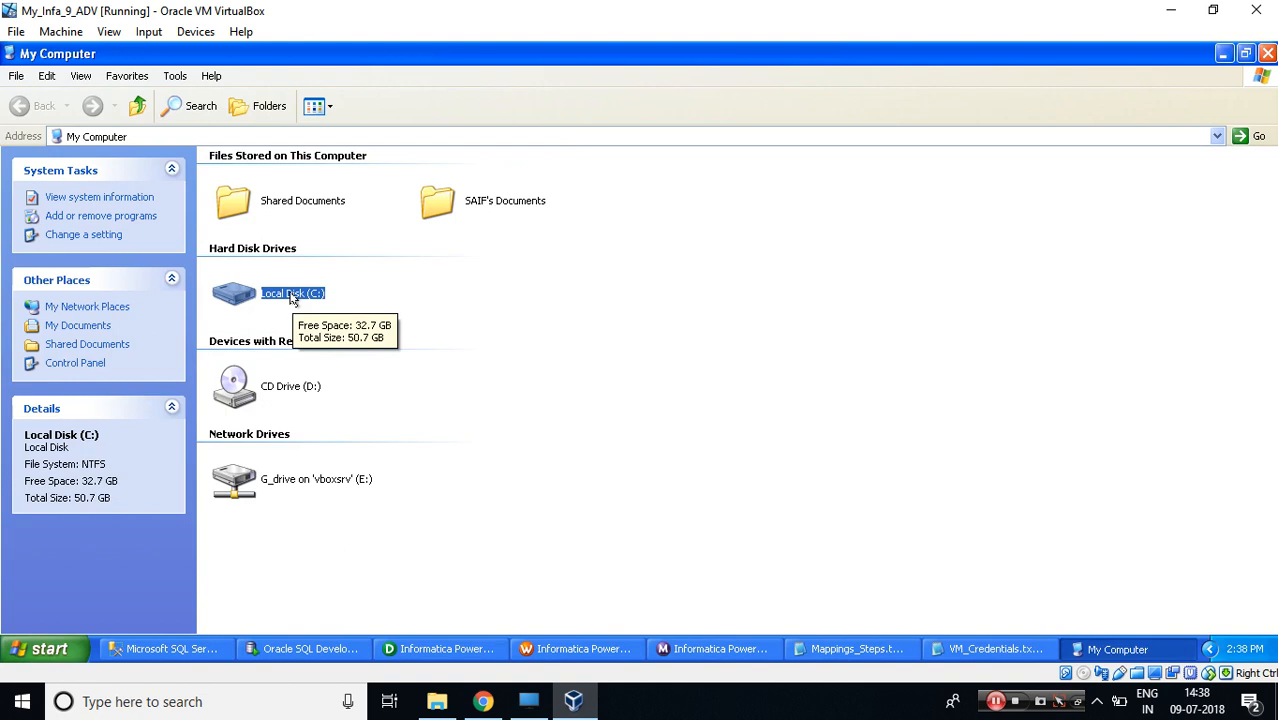
double_click(292, 298)
double_click(452, 176)
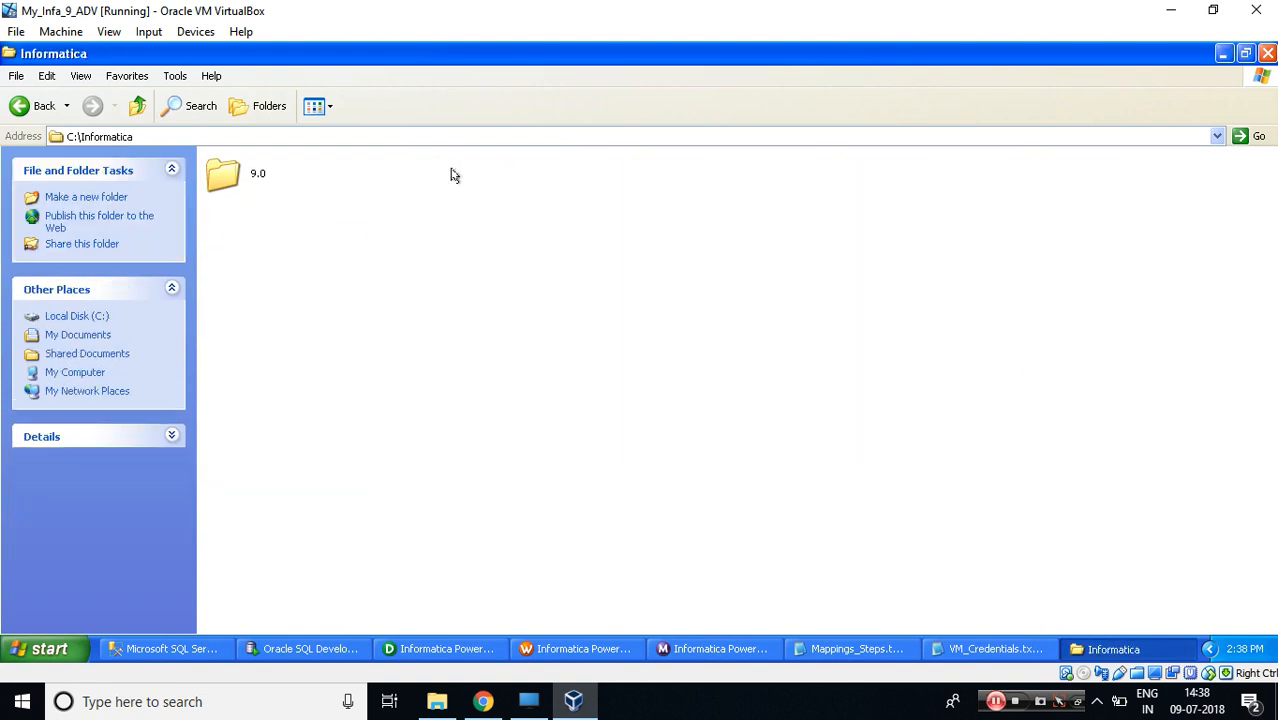
double_click(236, 184)
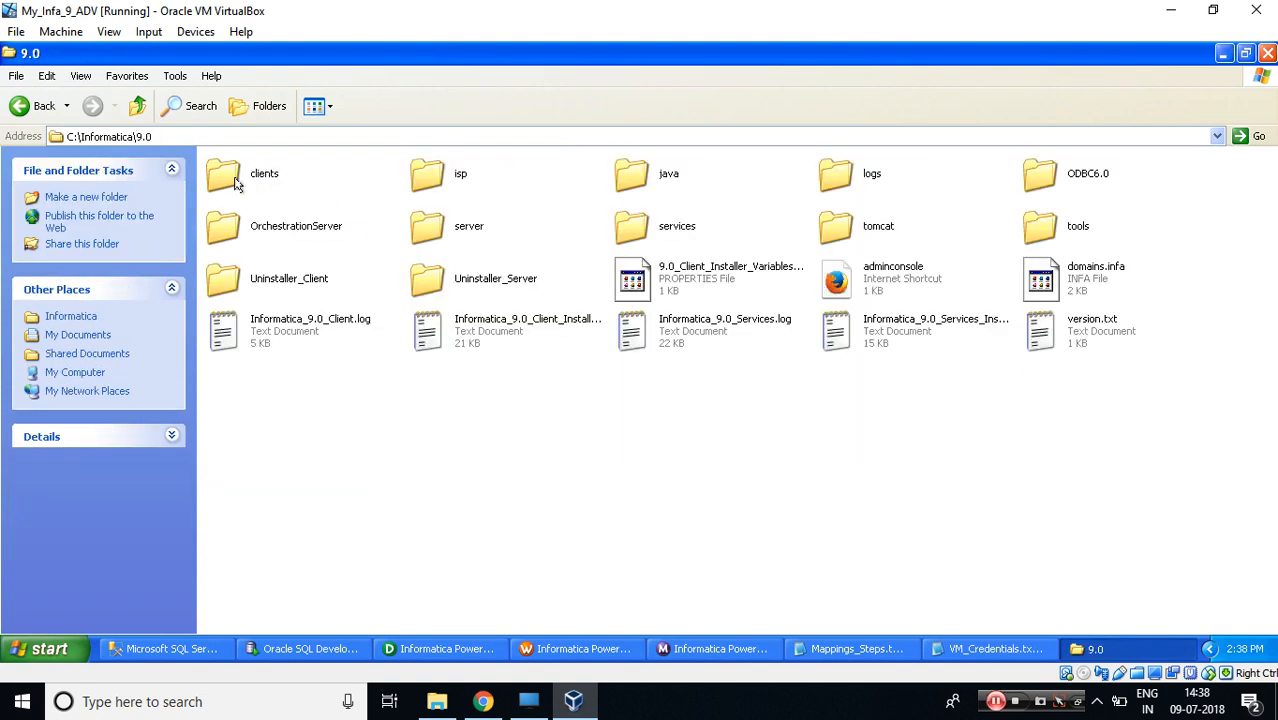
double_click(438, 228)
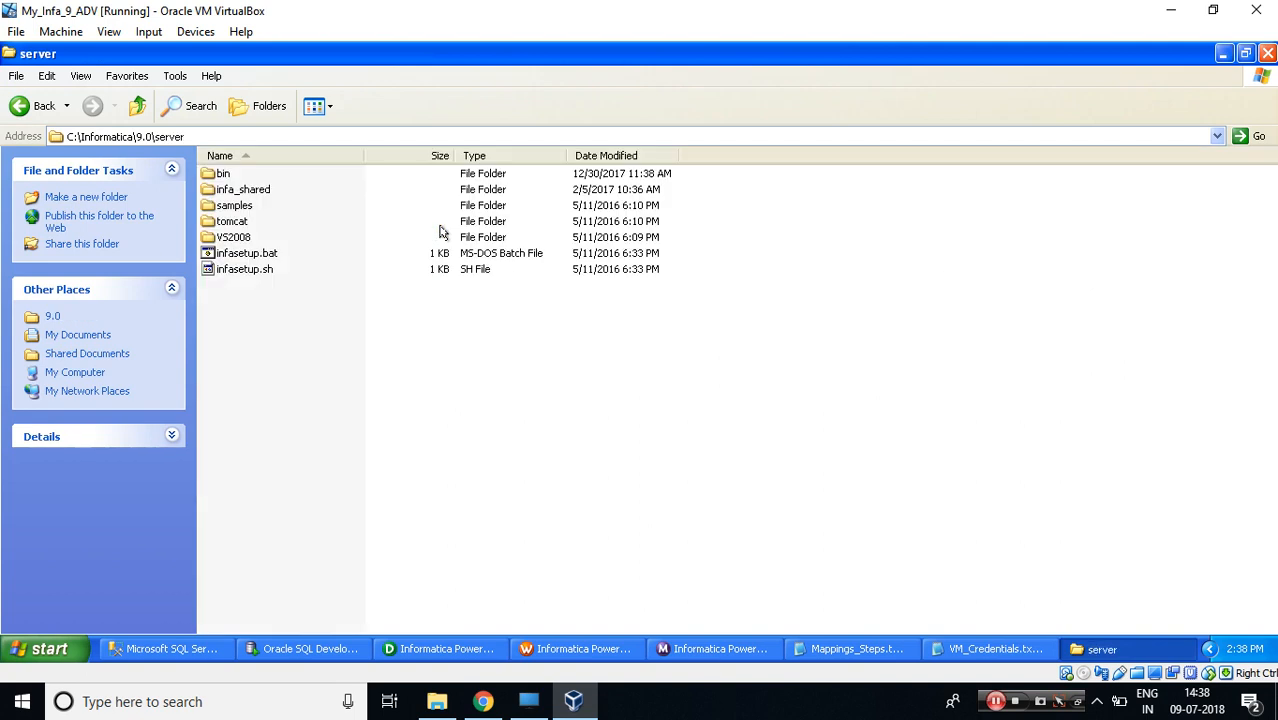
double_click(245, 193)
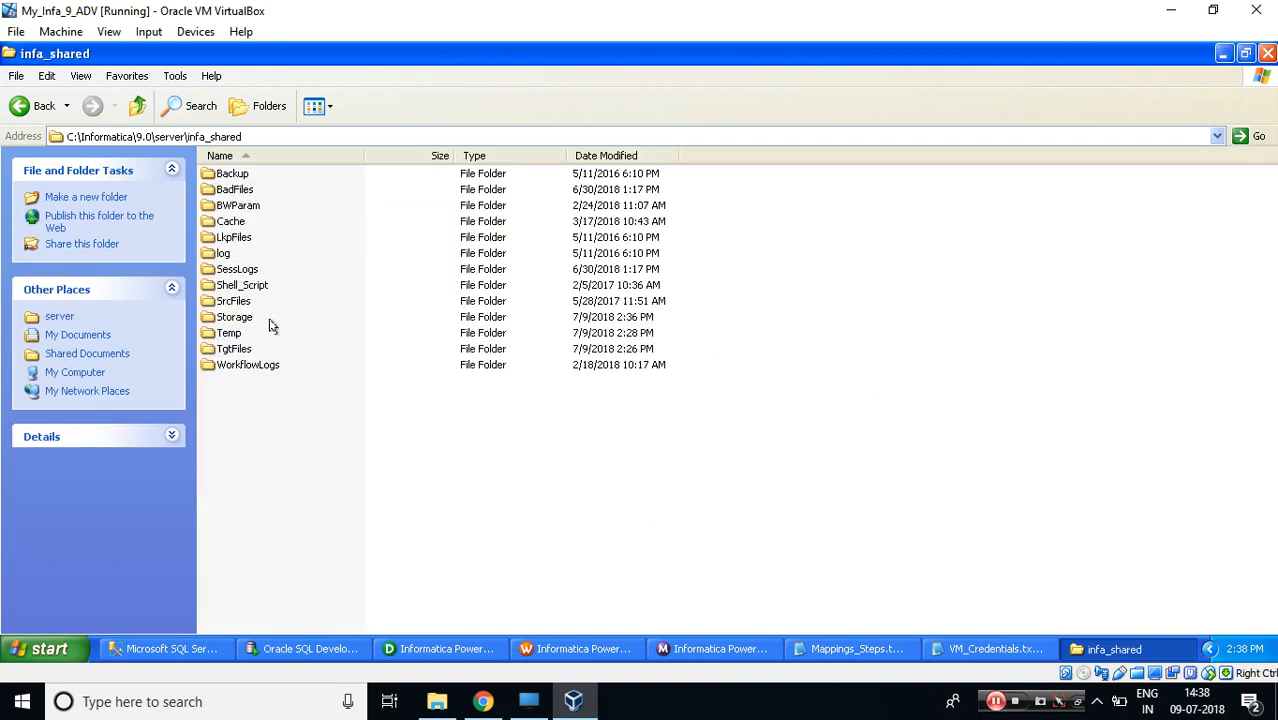
- Open CUSTOMER_FF.txt from the SrcFiles folder and maximize its window to view the source records
left_click(228, 304)
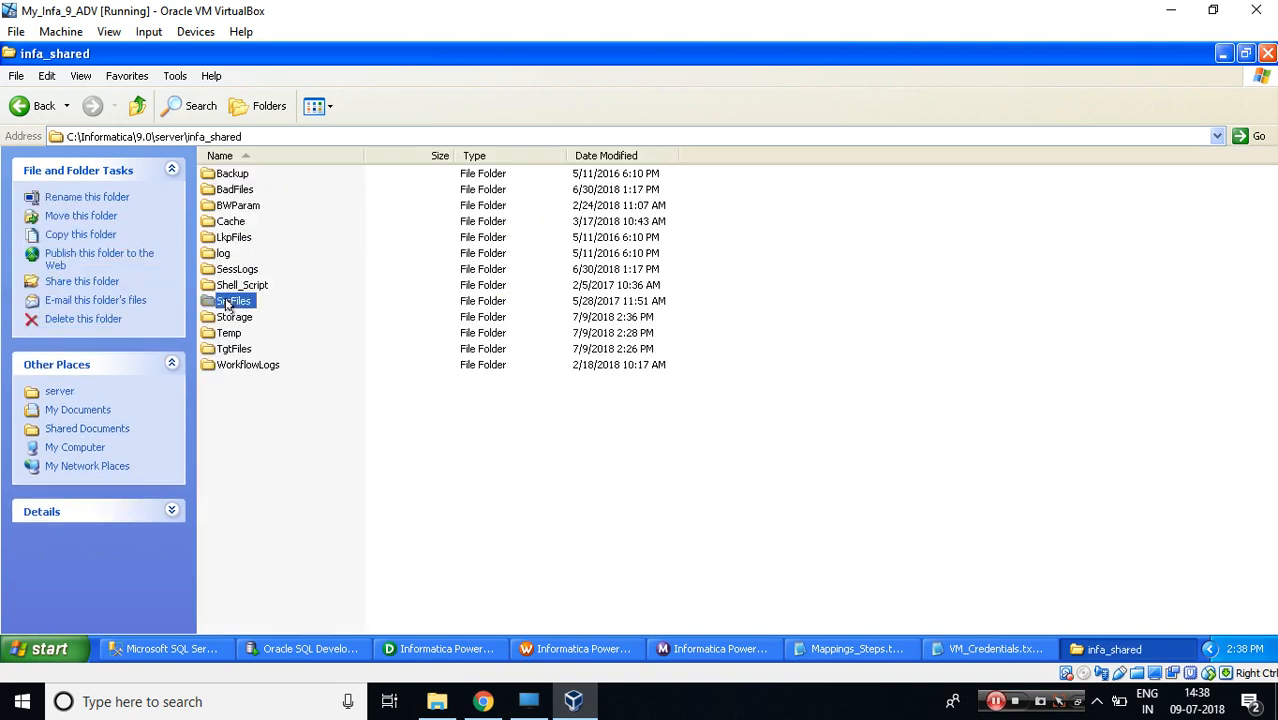
left_click(231, 354)
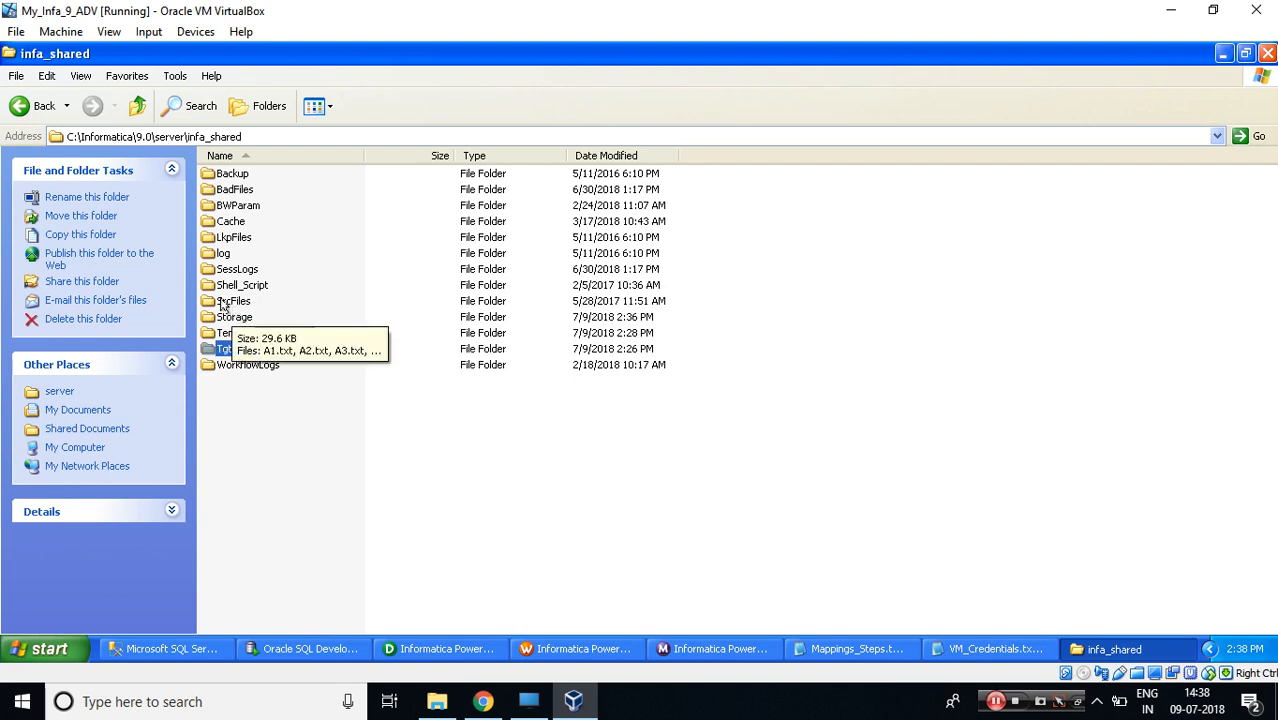
left_click(223, 304)
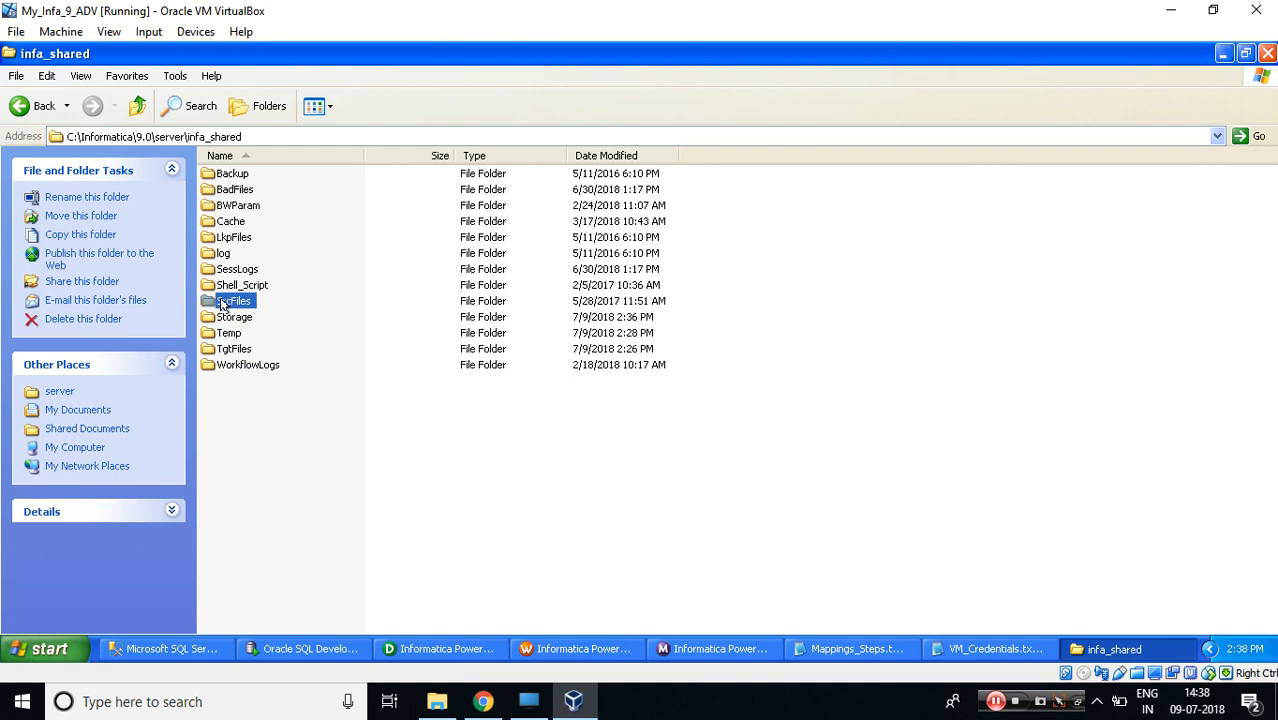
double_click(230, 304)
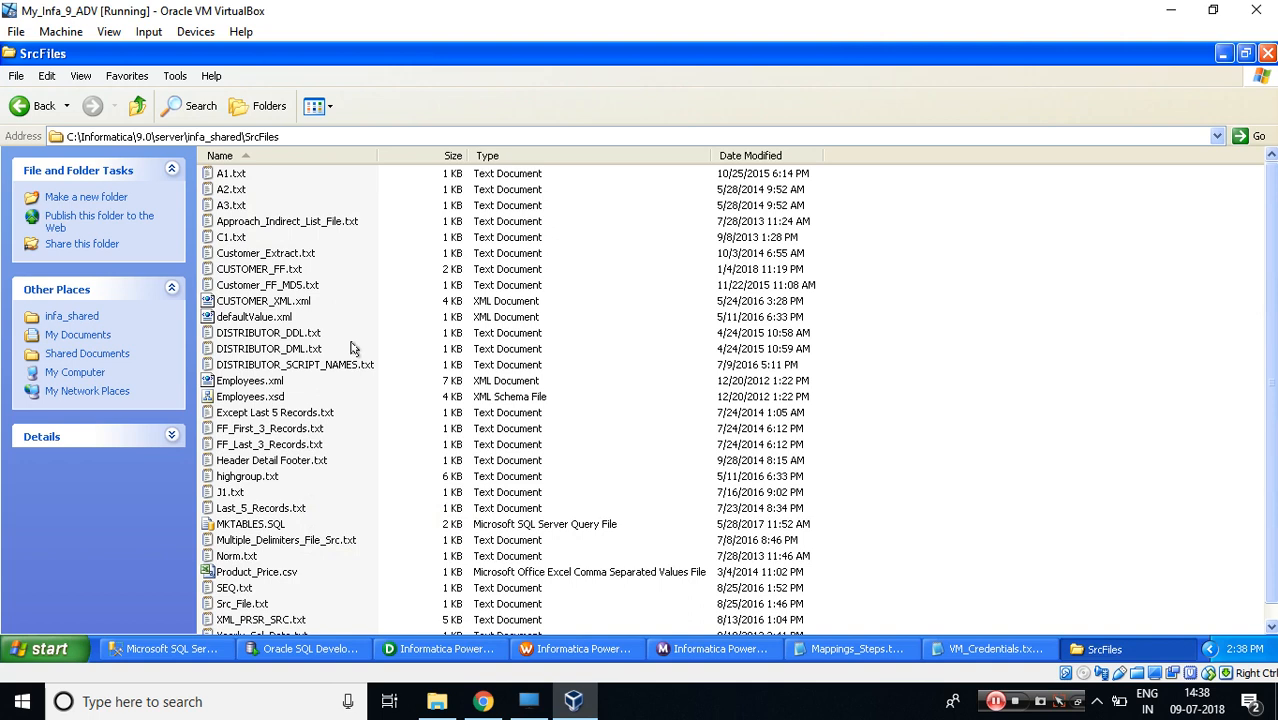
left_click(283, 270)
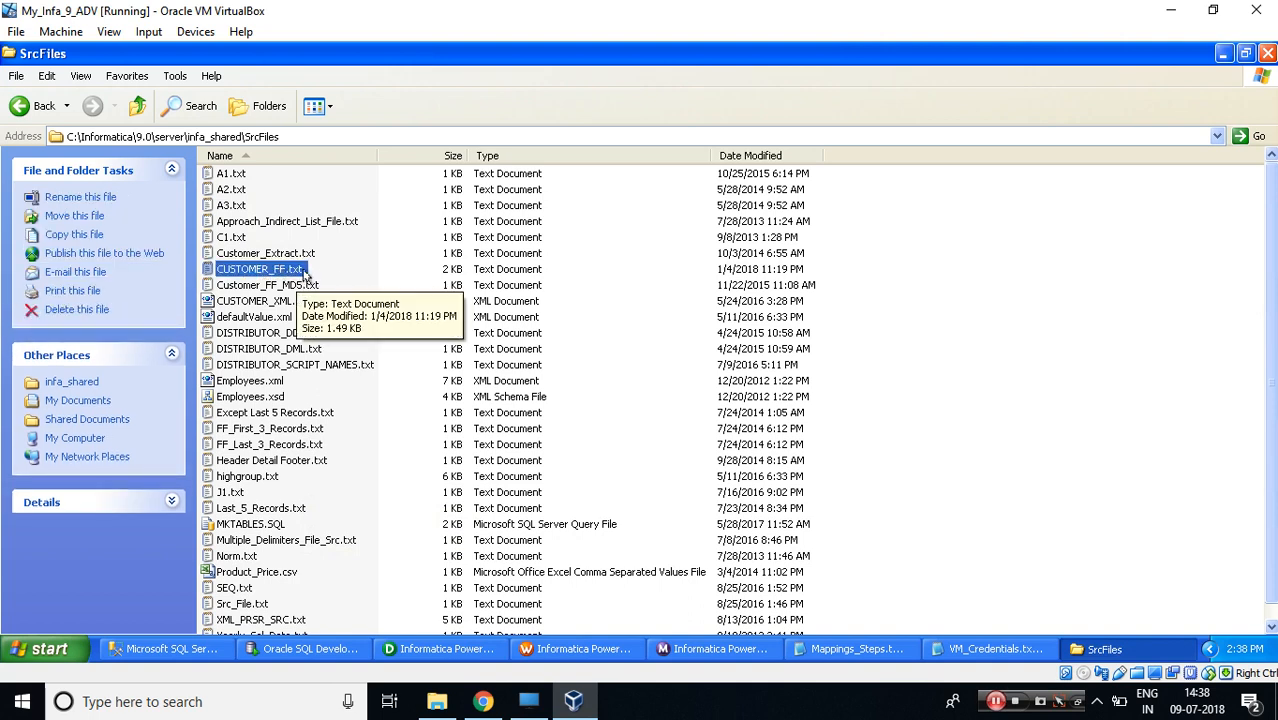
double_click(280, 273)
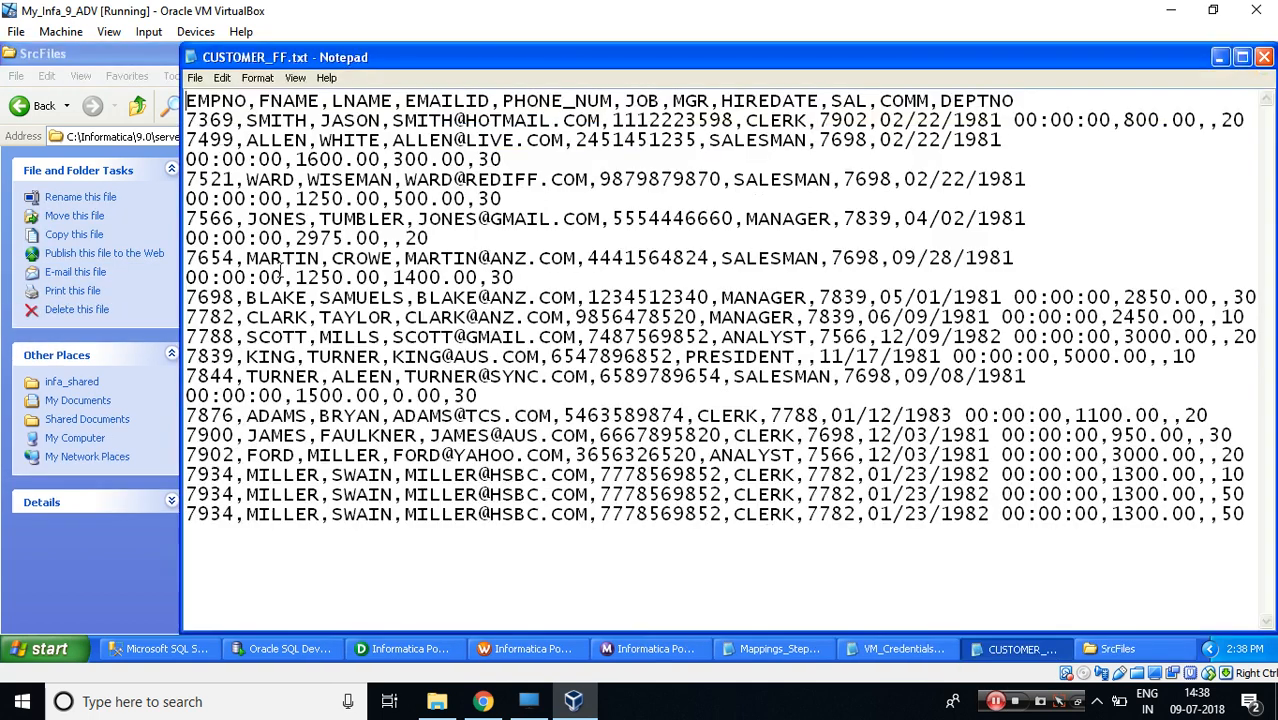
double_click(470, 60)
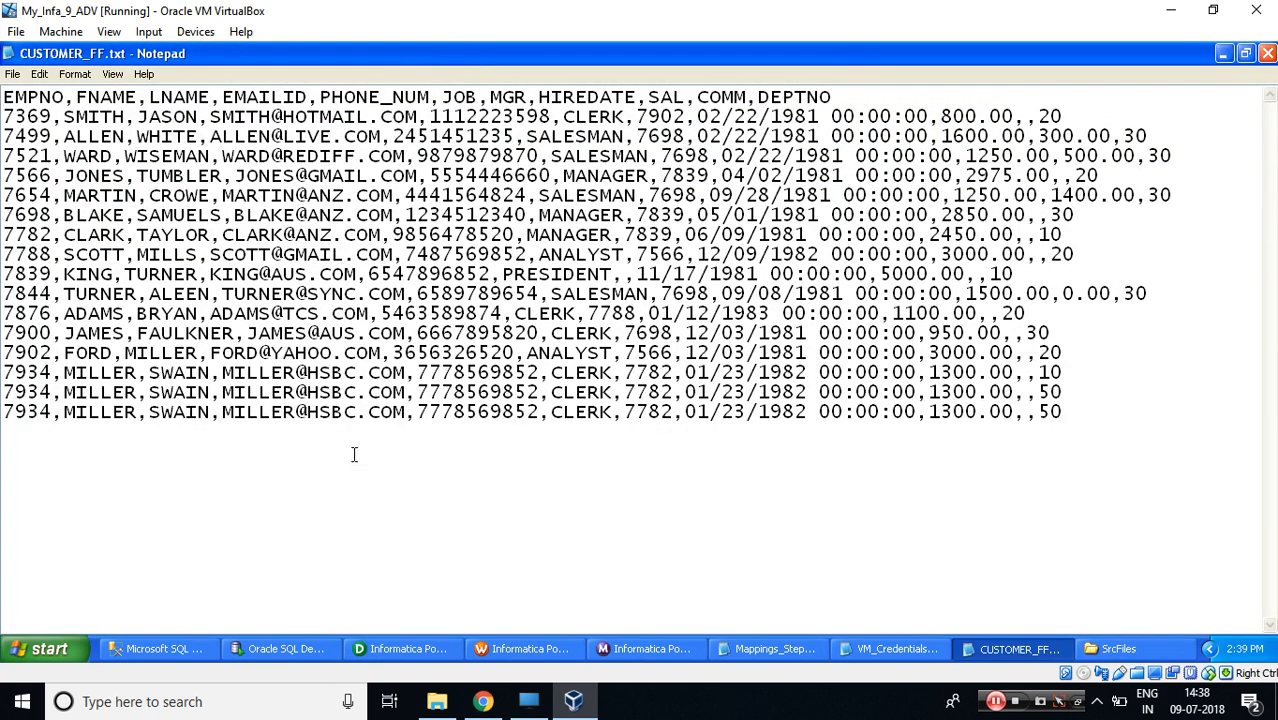
- Switch to Oracle SQL Developer and truncate the CUSTOMER_TGT table, running its SELECT query before and after
left_click(258, 646)
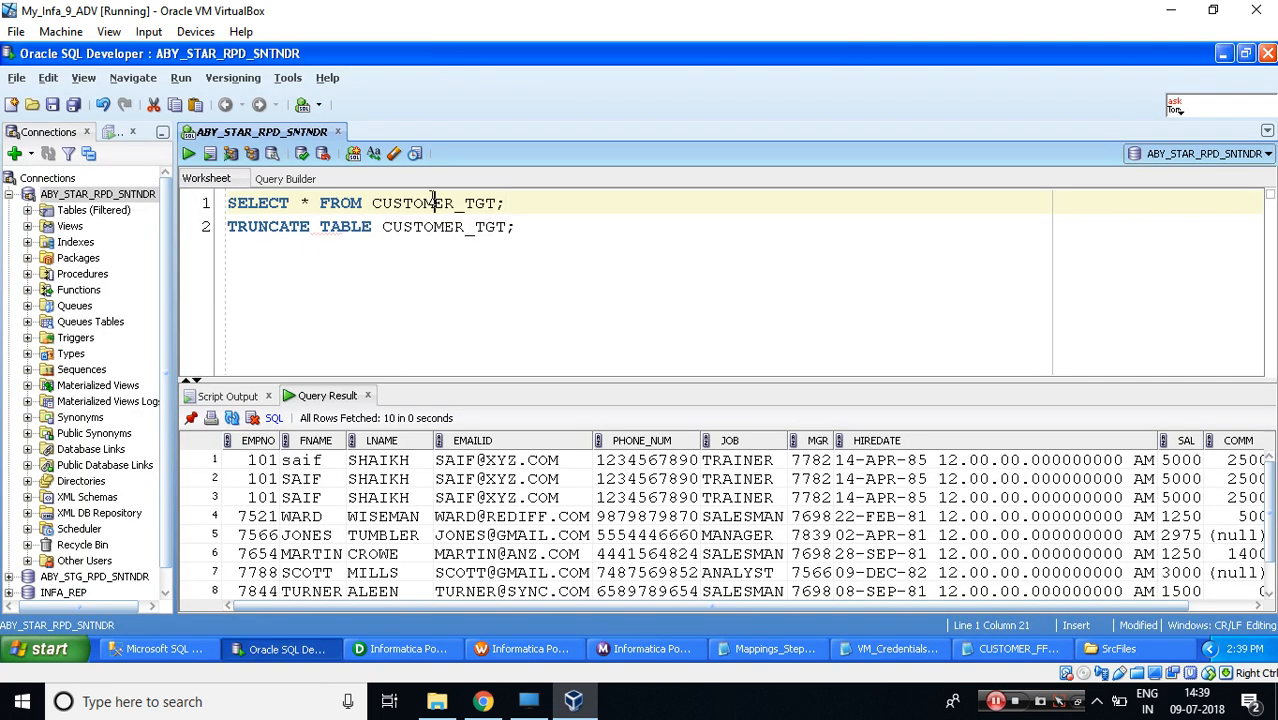
left_click(188, 153)
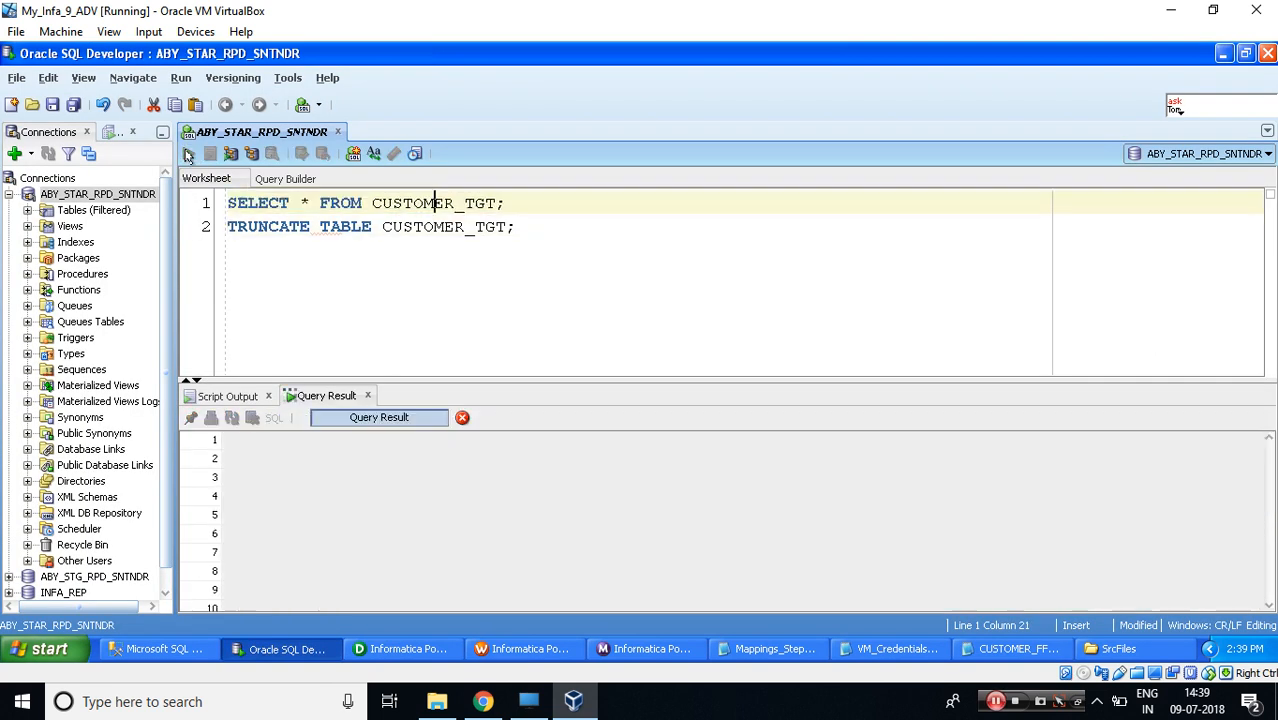
left_click(514, 227)
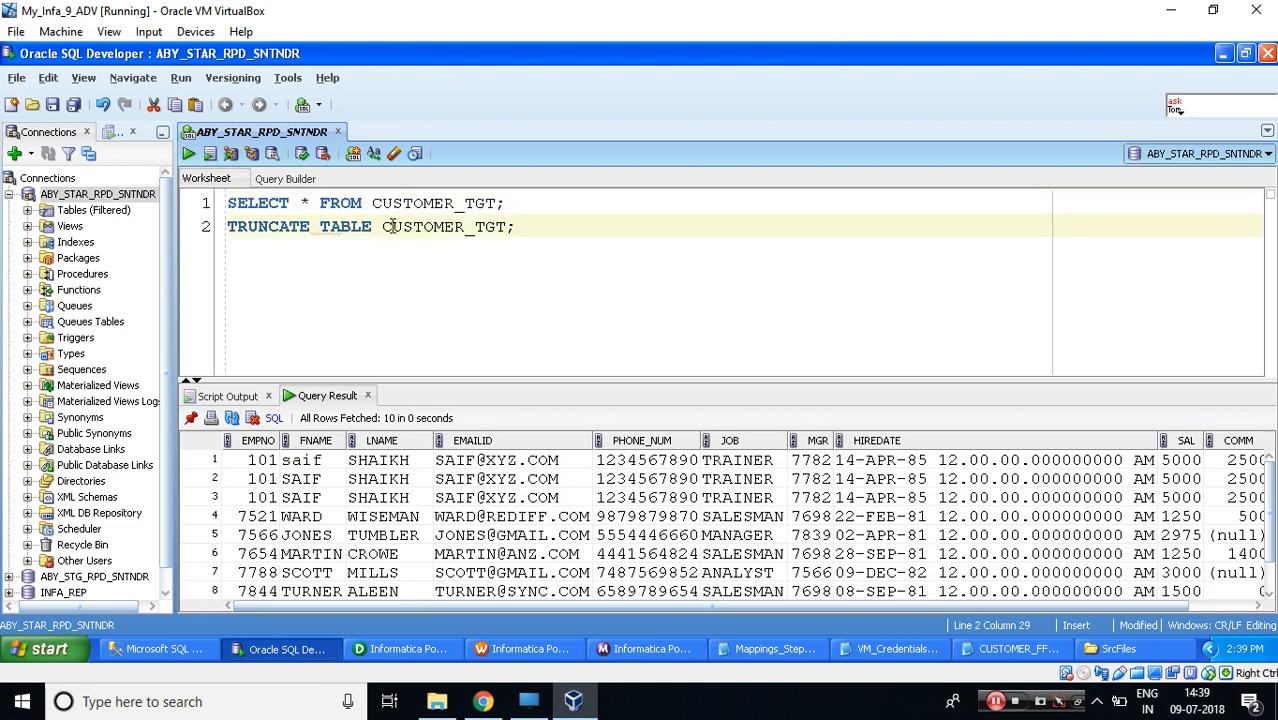
left_click(190, 157)
left_click(358, 203)
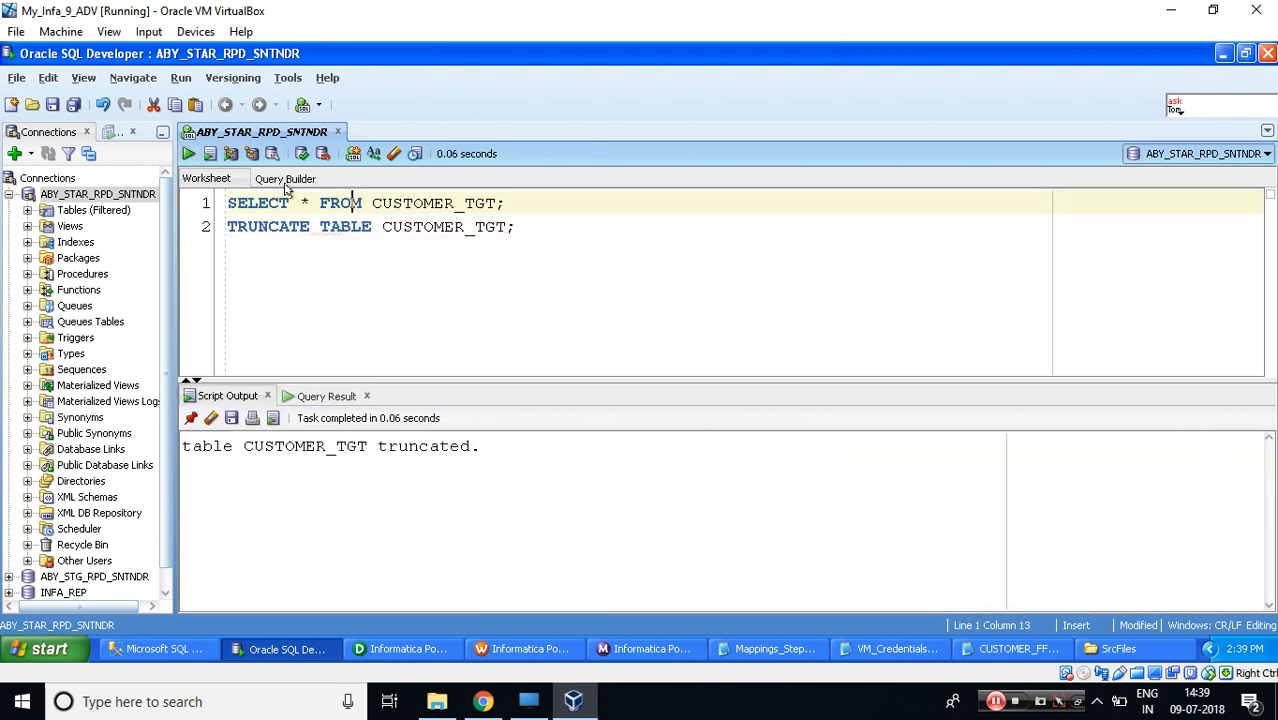
left_click(188, 153)
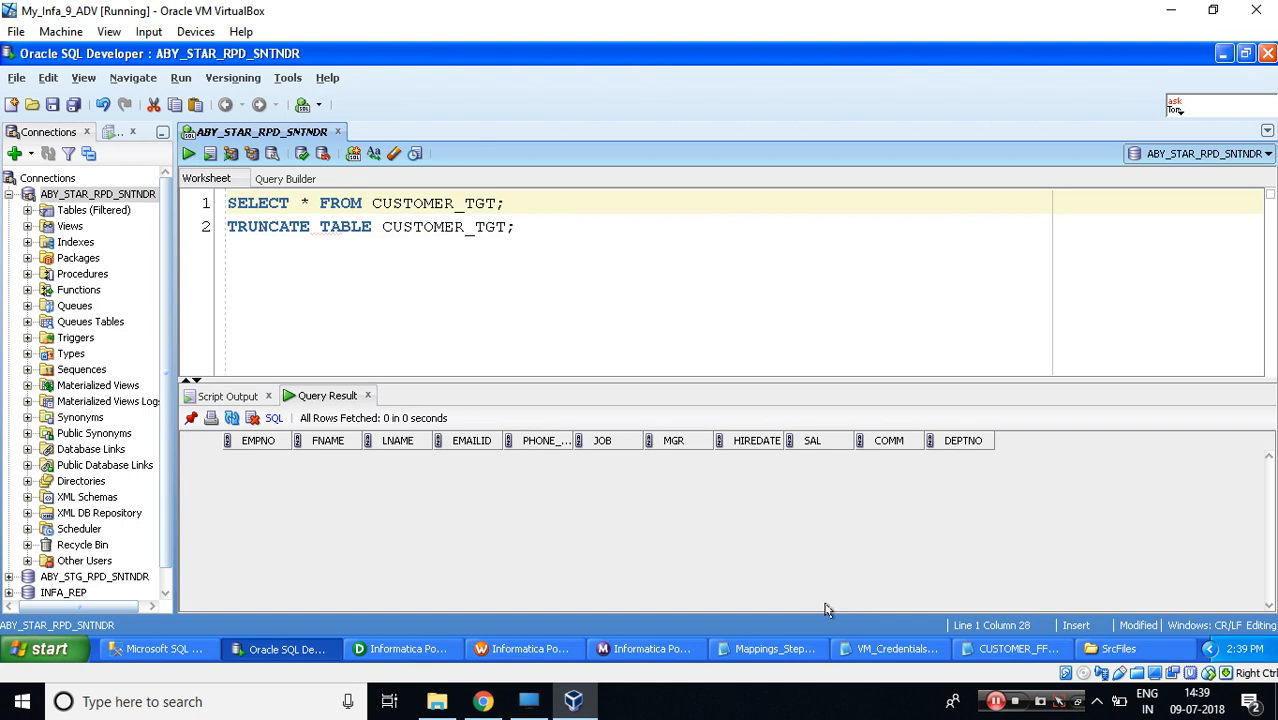
- Switch to Mappings_Steps.txt in Notepad and highlight the Designer heading and its source definition import step
left_click(742, 651)
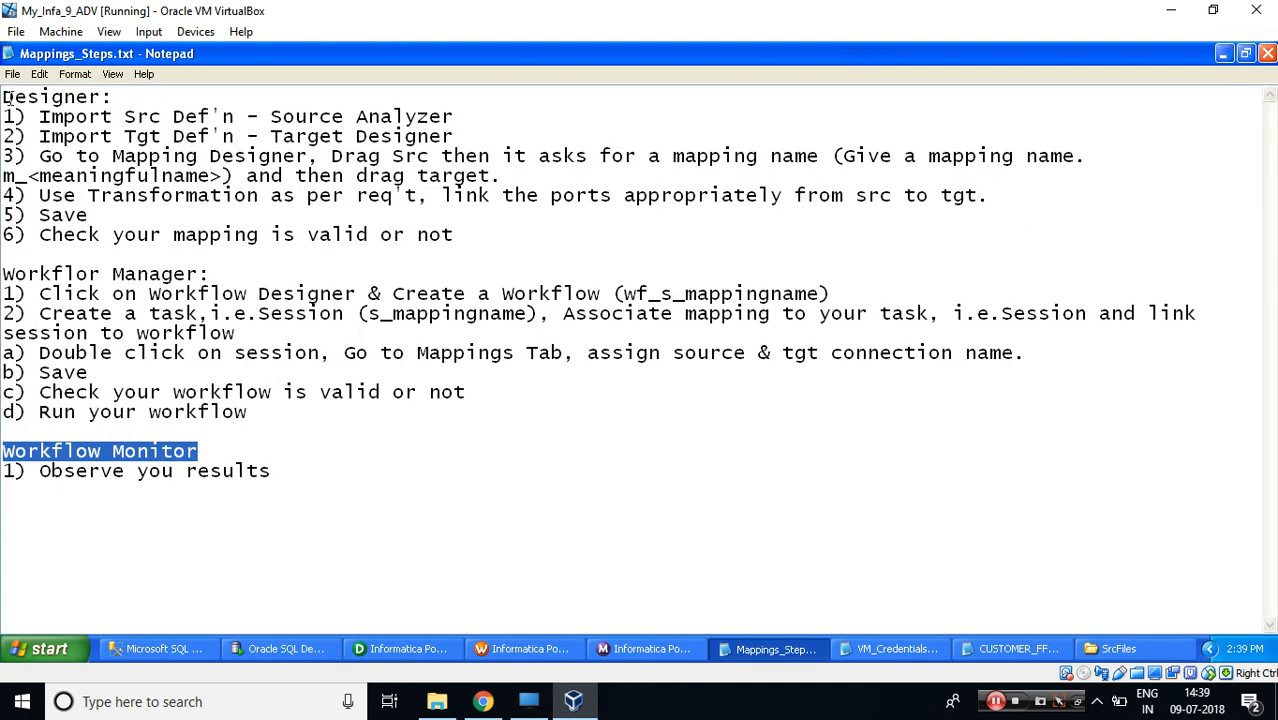
left_click_drag(3, 97, 112, 98)
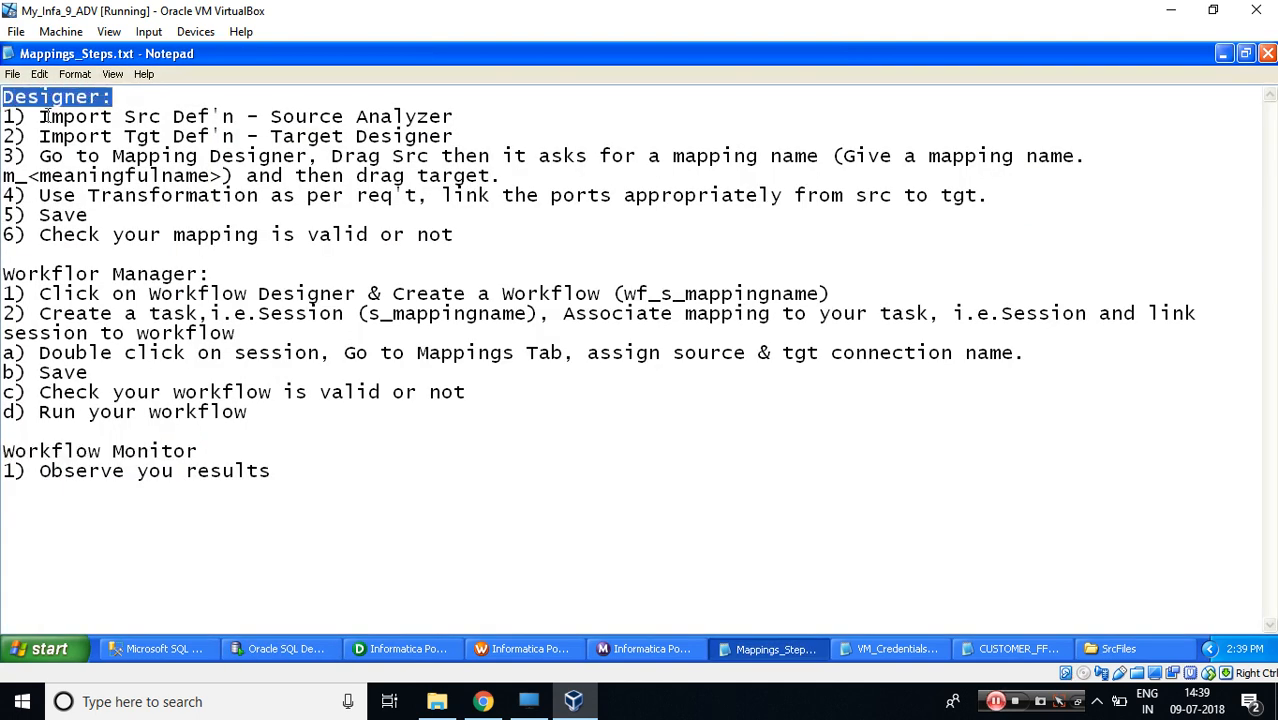
left_click_drag(40, 116, 457, 119)
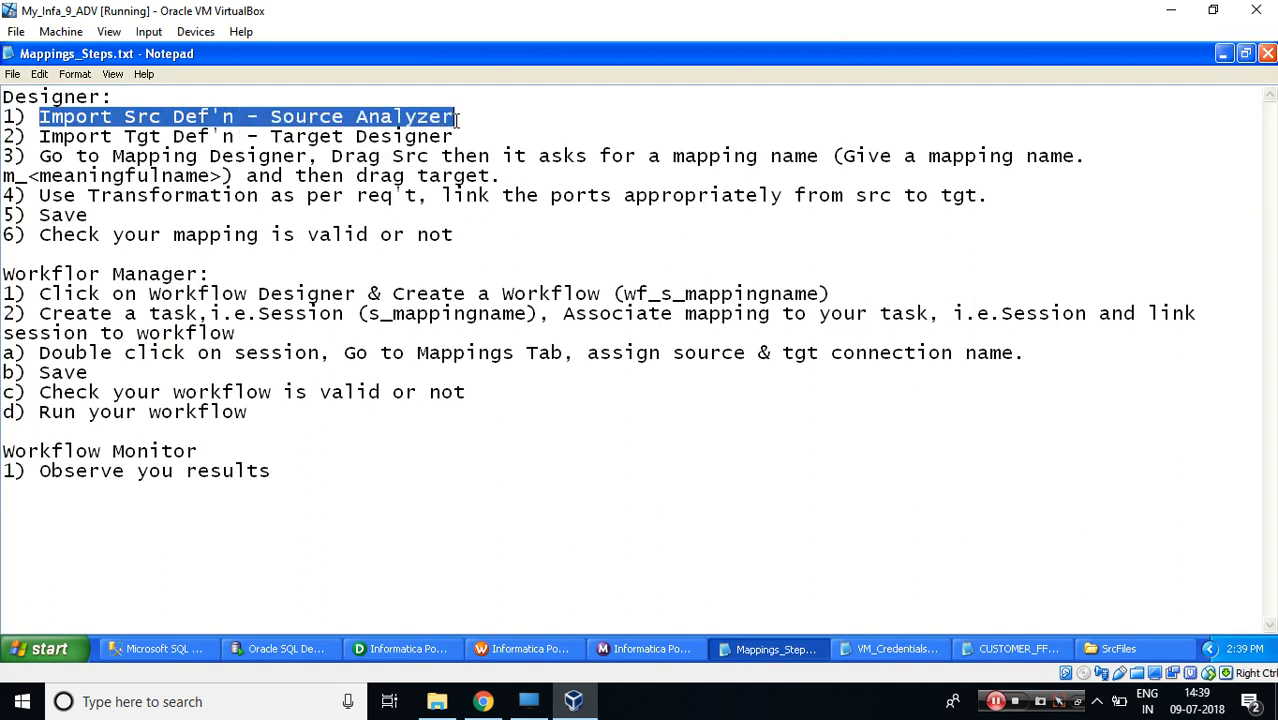
- Switch to Informatica PowerCenter Designer, close the m_TABLE_2_FF mapping and open the Source Analyzer
left_click(378, 651)
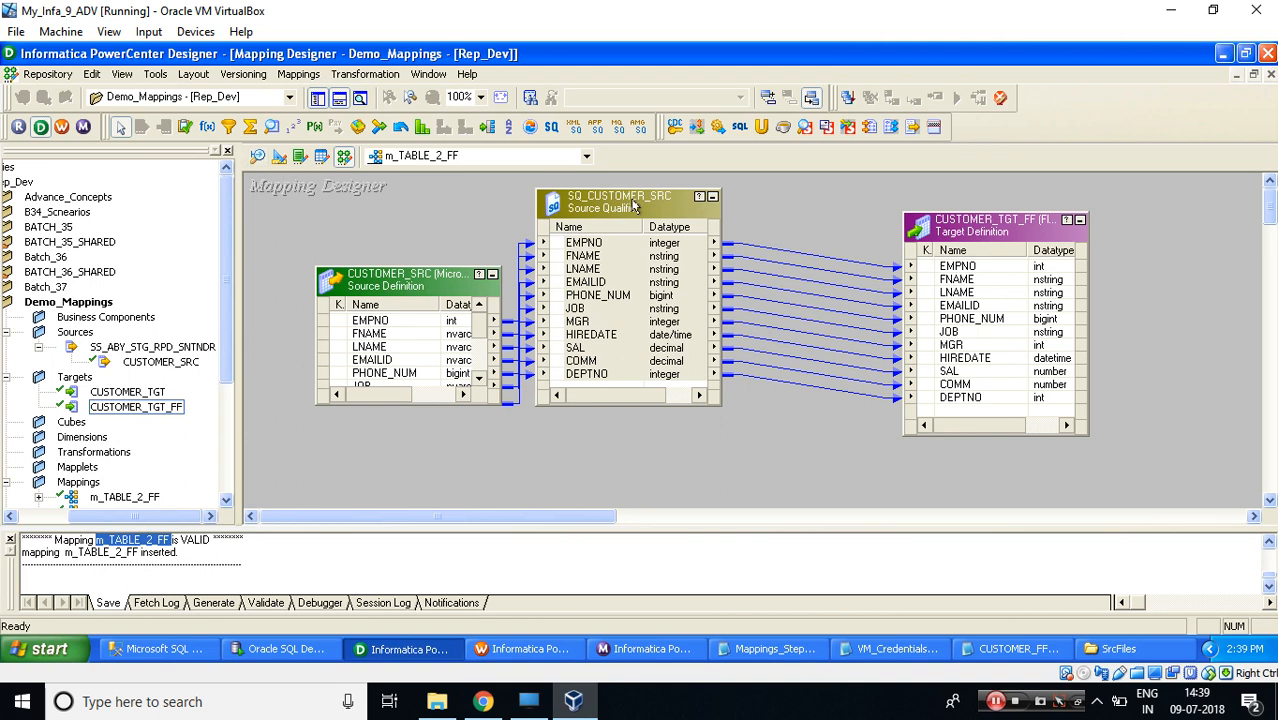
left_click(296, 75)
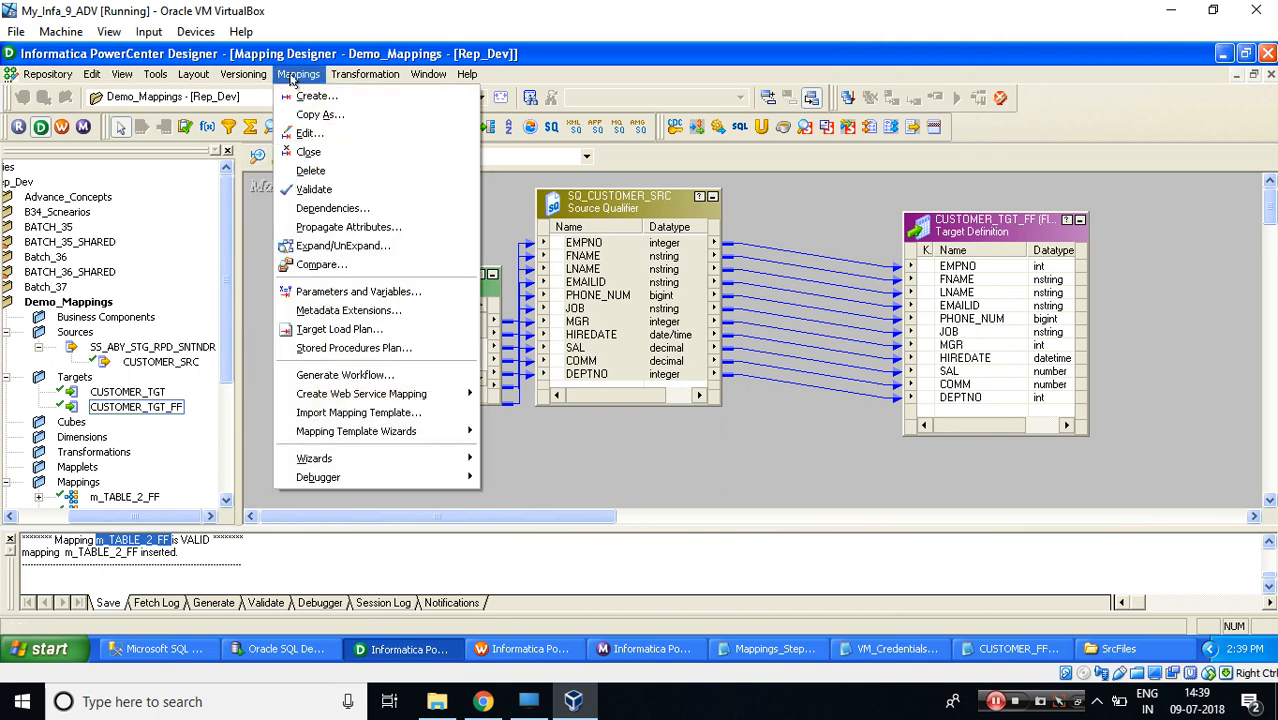
left_click(308, 153)
left_click(258, 157)
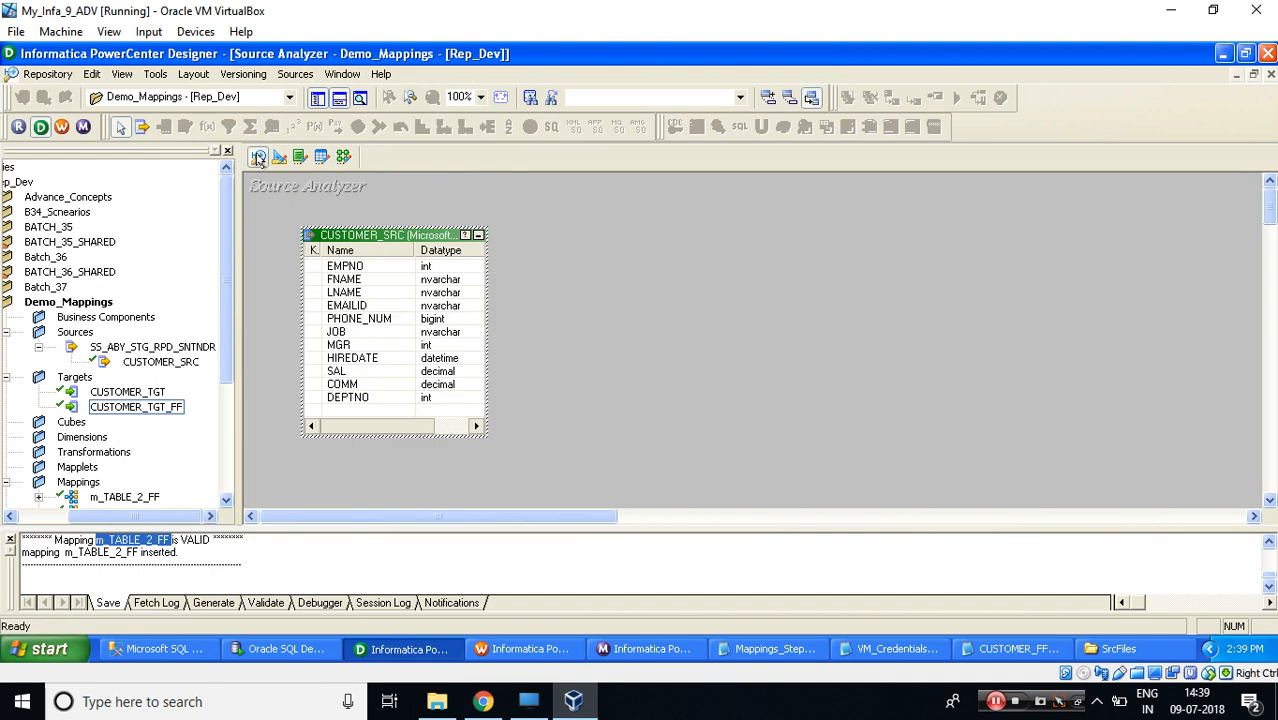
- Start importing a source definition from a flat file and browse to C:\Informatica\9.0\server\infa_shared\SrcFiles
left_click(296, 77)
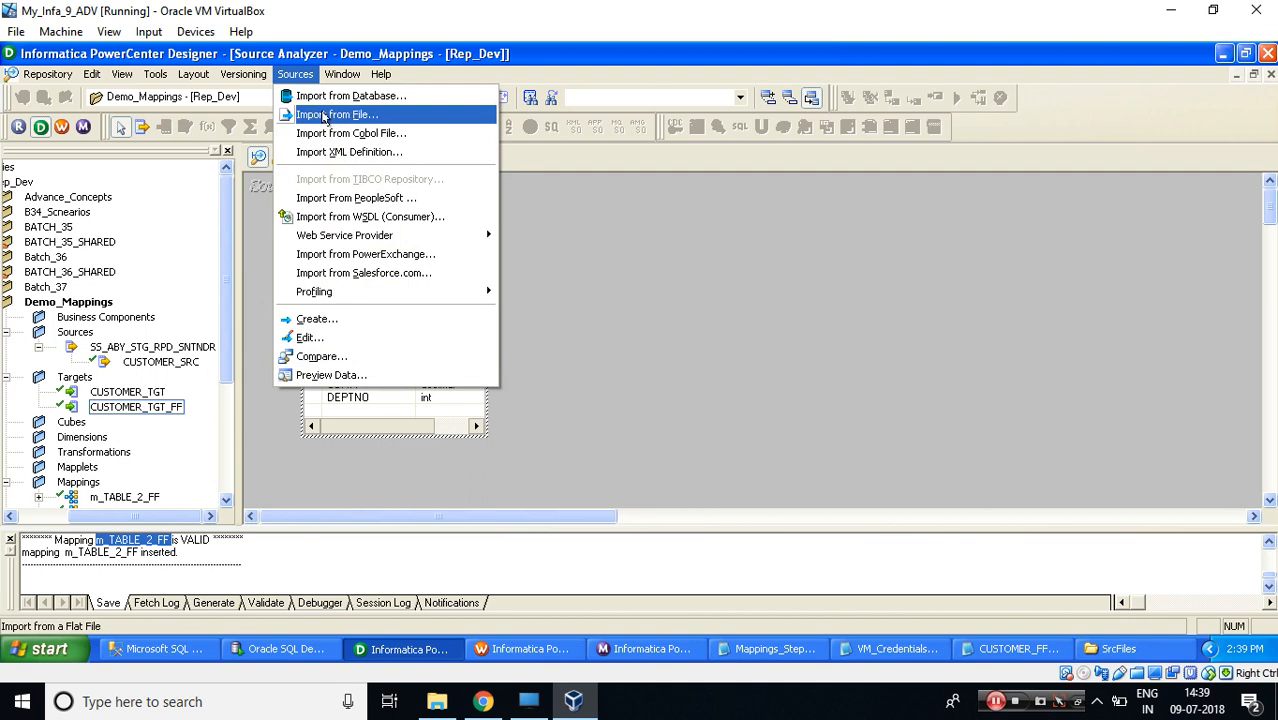
left_click(324, 117)
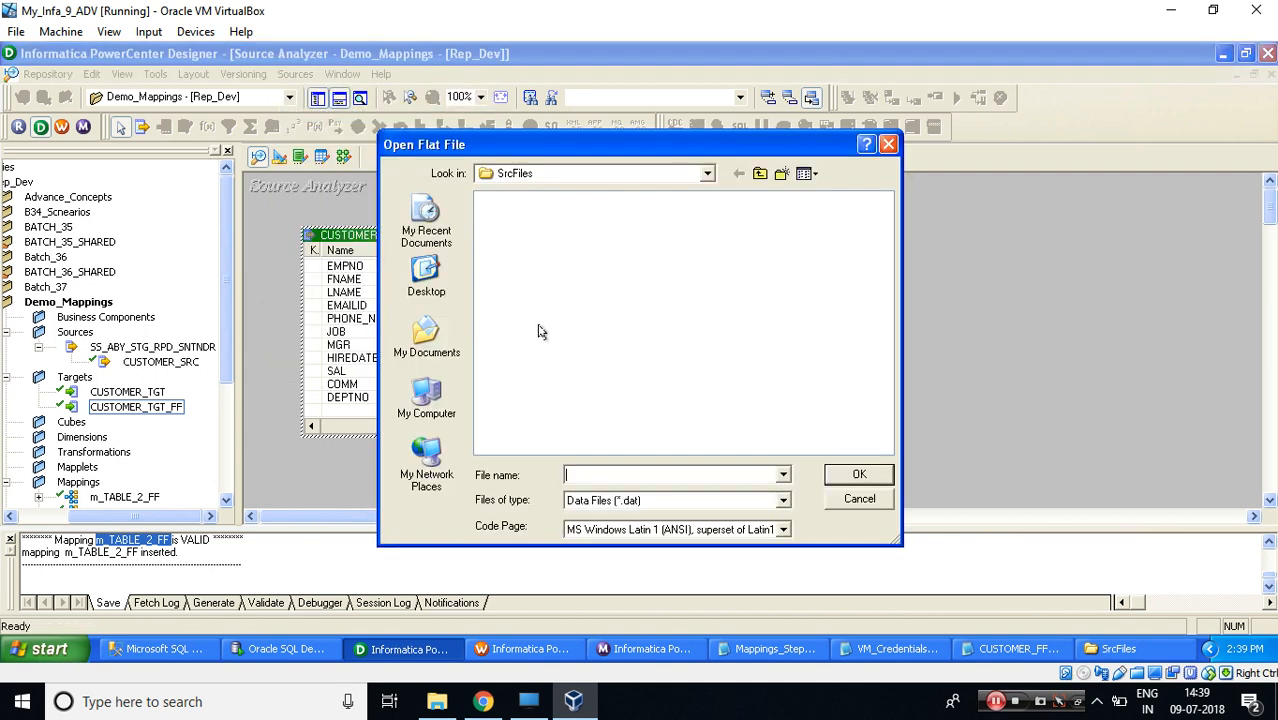
left_click(420, 400)
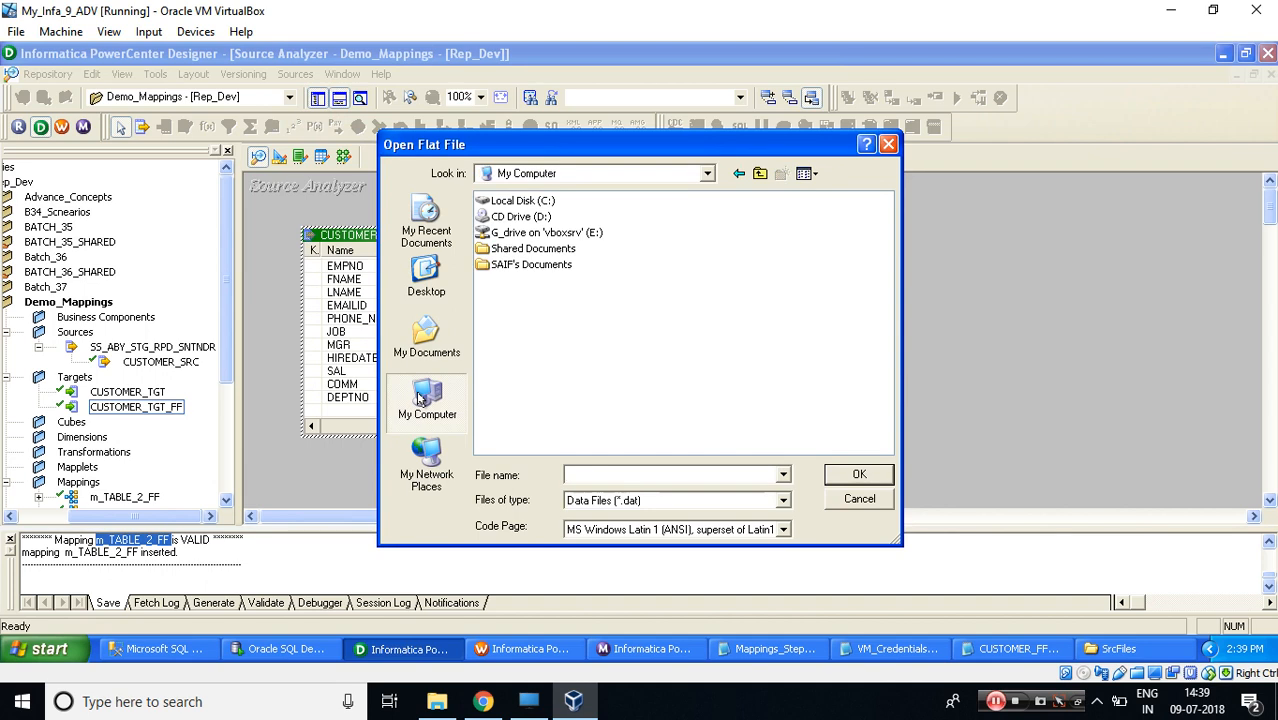
left_click(519, 202)
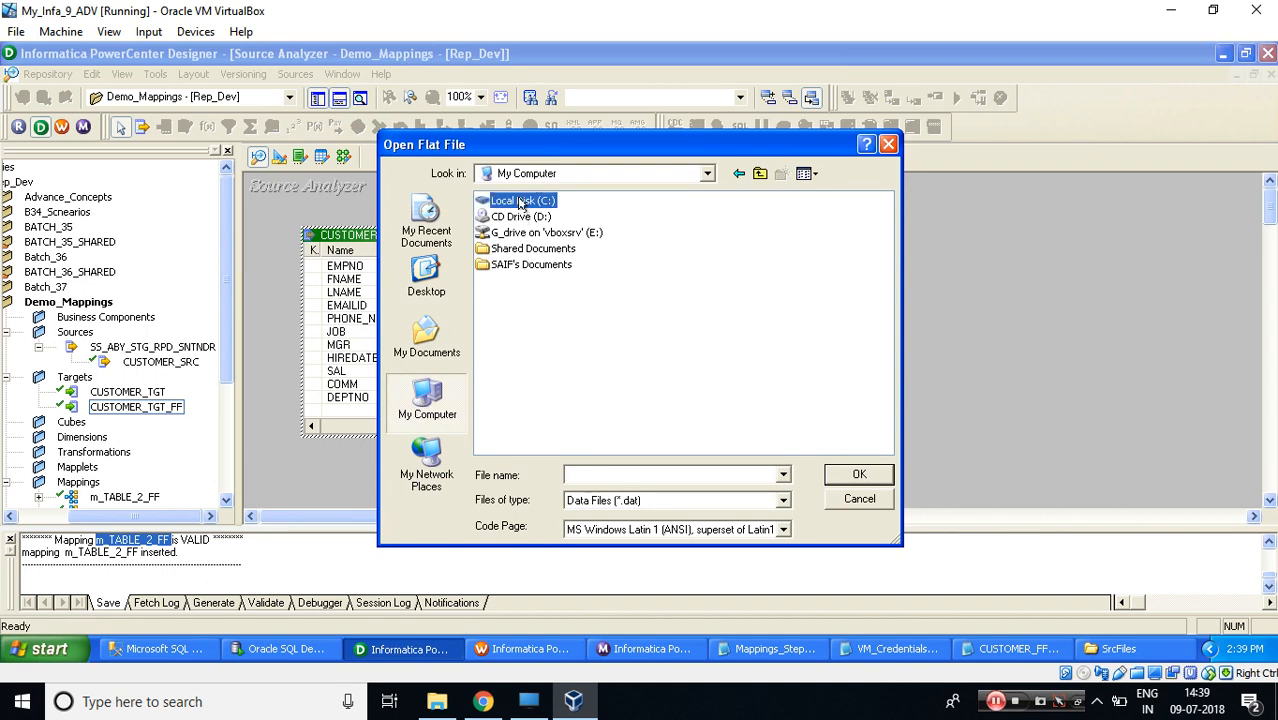
double_click(519, 202)
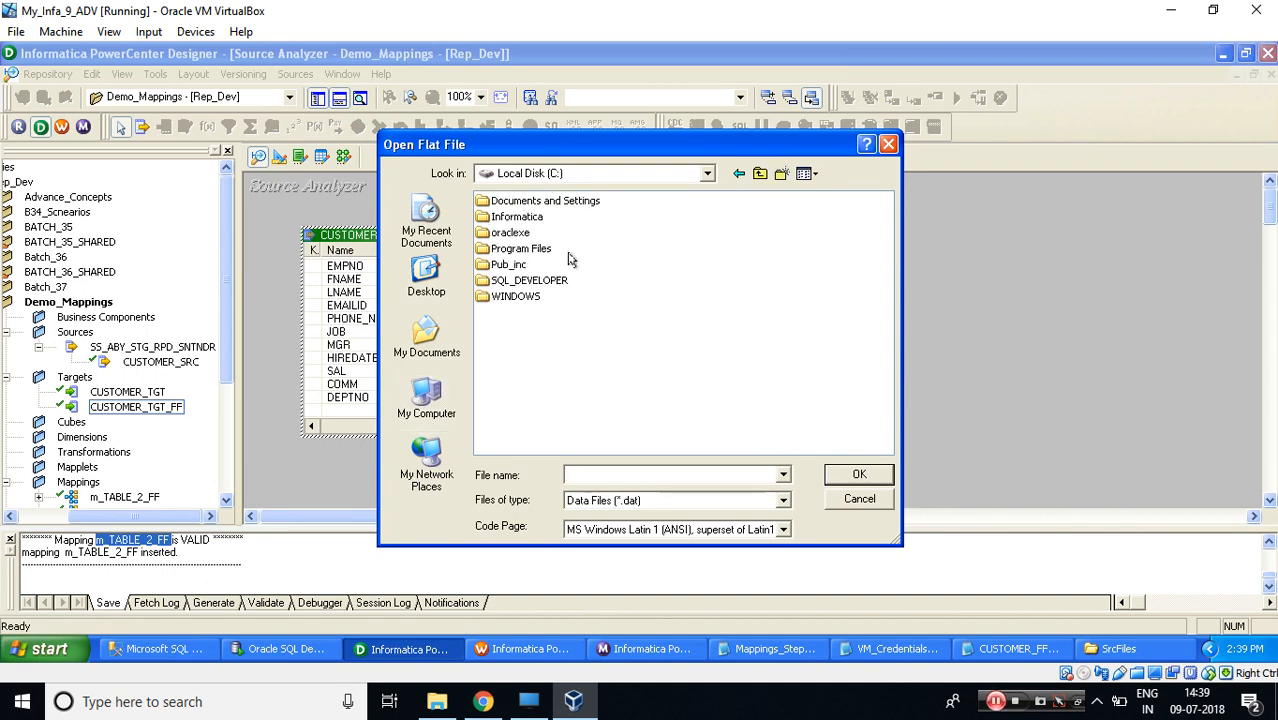
left_click(506, 218)
double_click(506, 218)
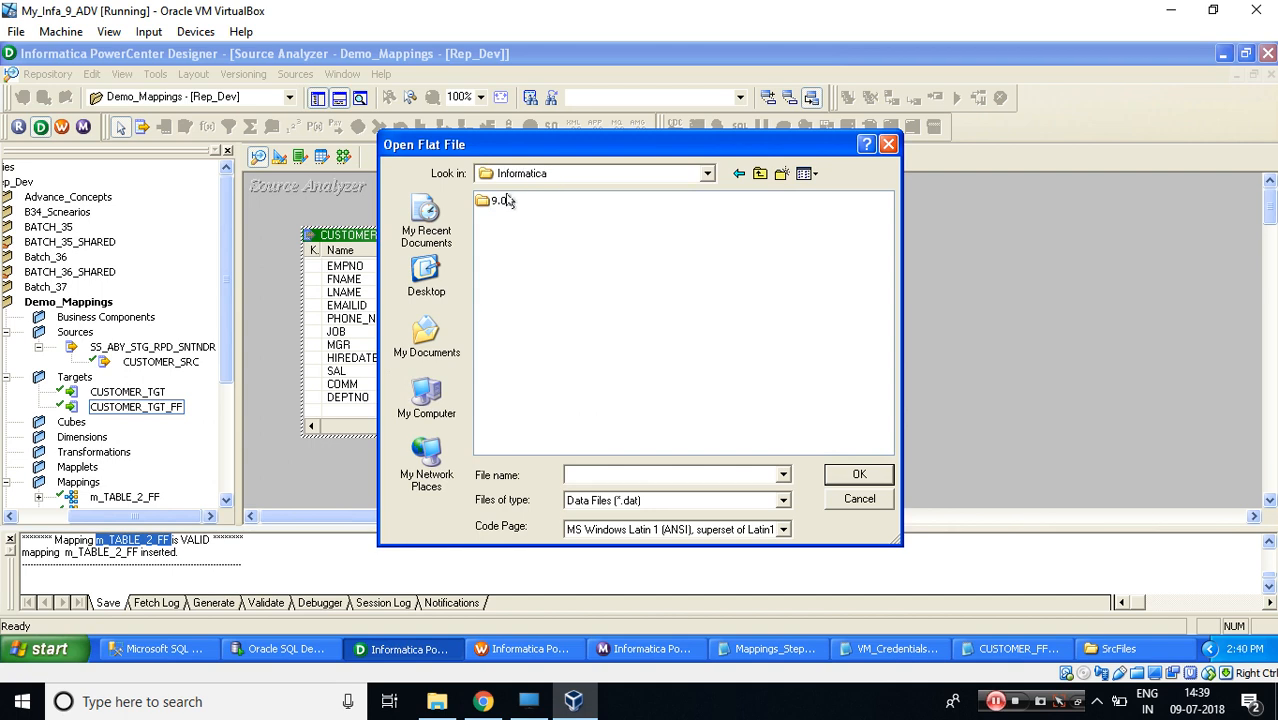
left_click(494, 202)
double_click(492, 204)
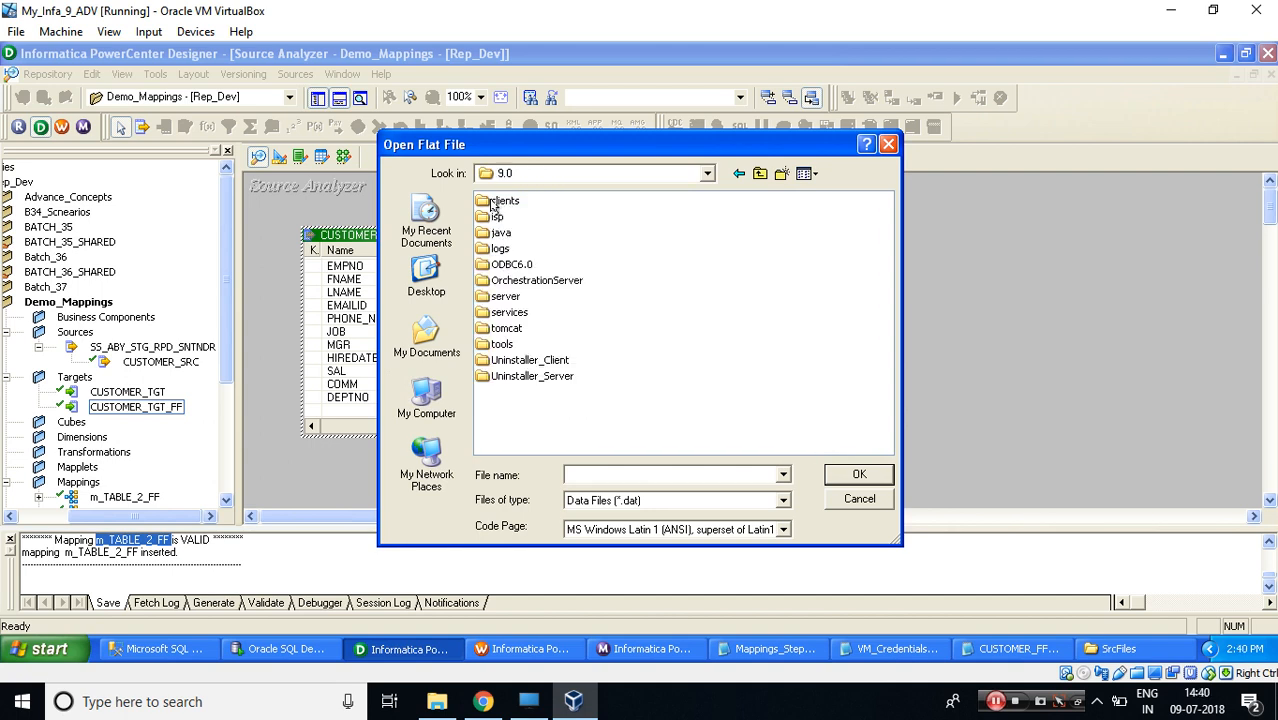
left_click(492, 298)
double_click(492, 298)
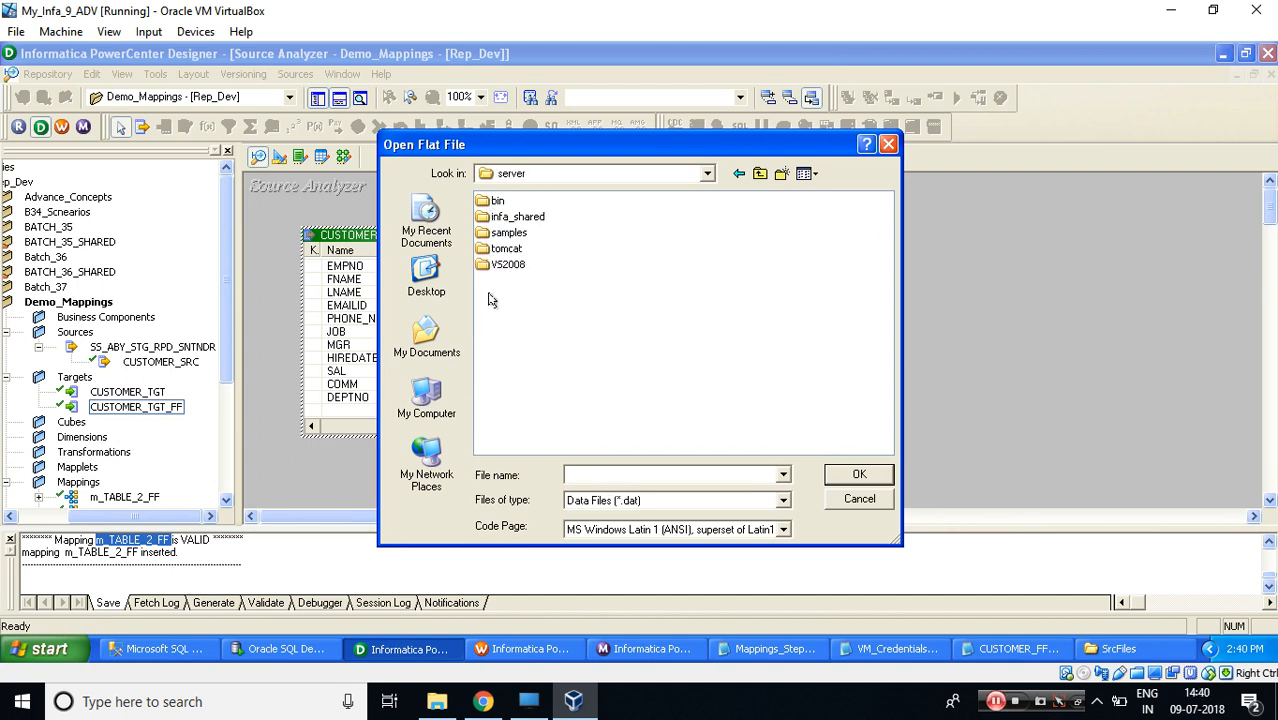
double_click(504, 218)
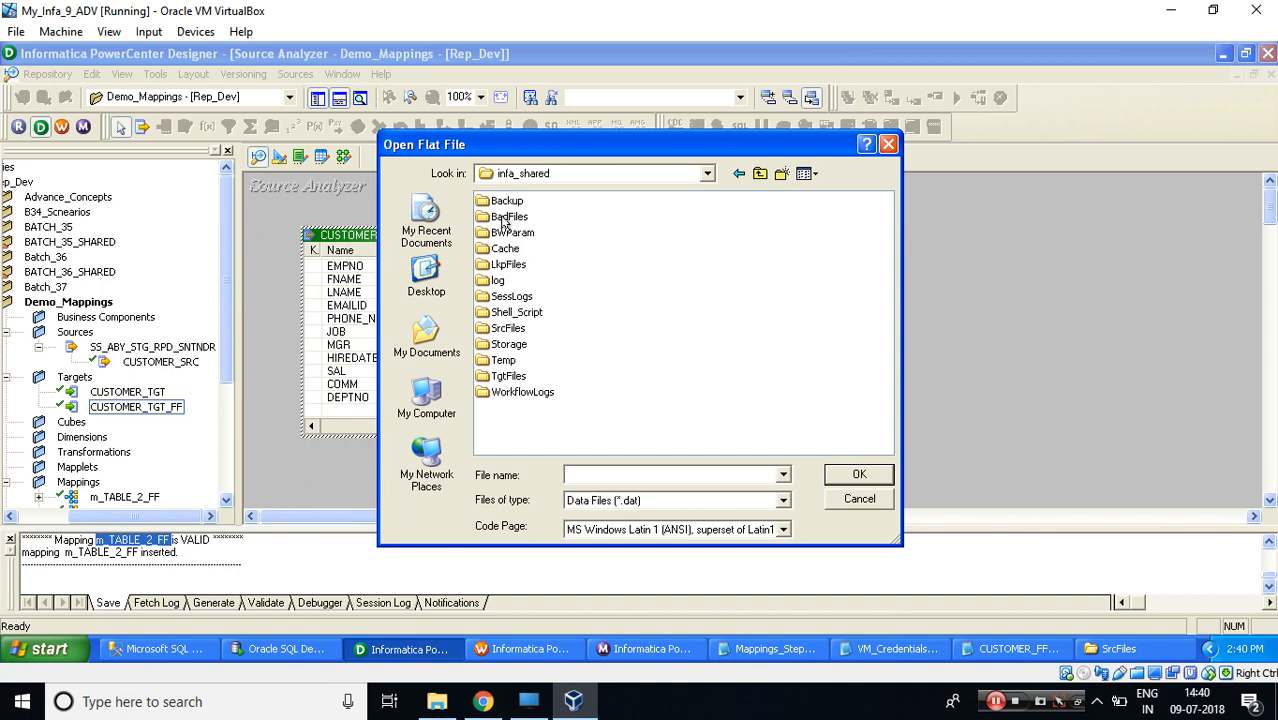
double_click(492, 330)
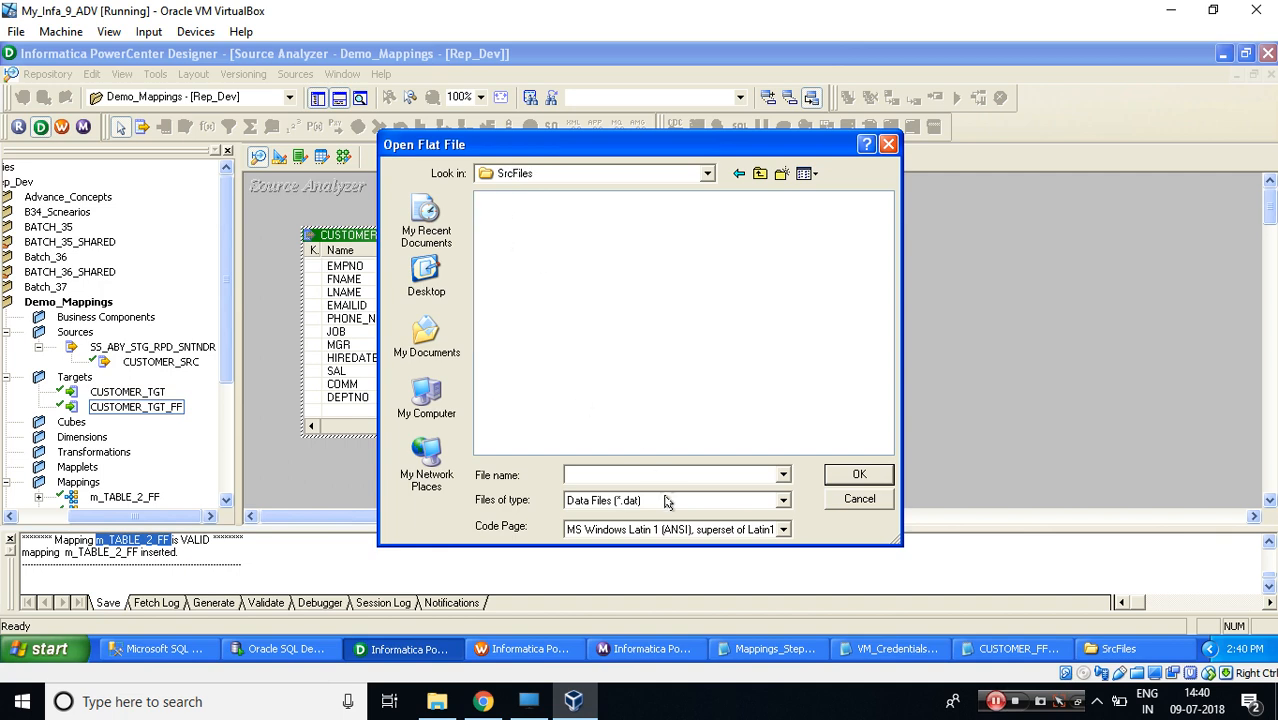
- Show all file types in SrcFiles and open CUSTOMER_FF.txt as the flat file source
left_click(779, 505)
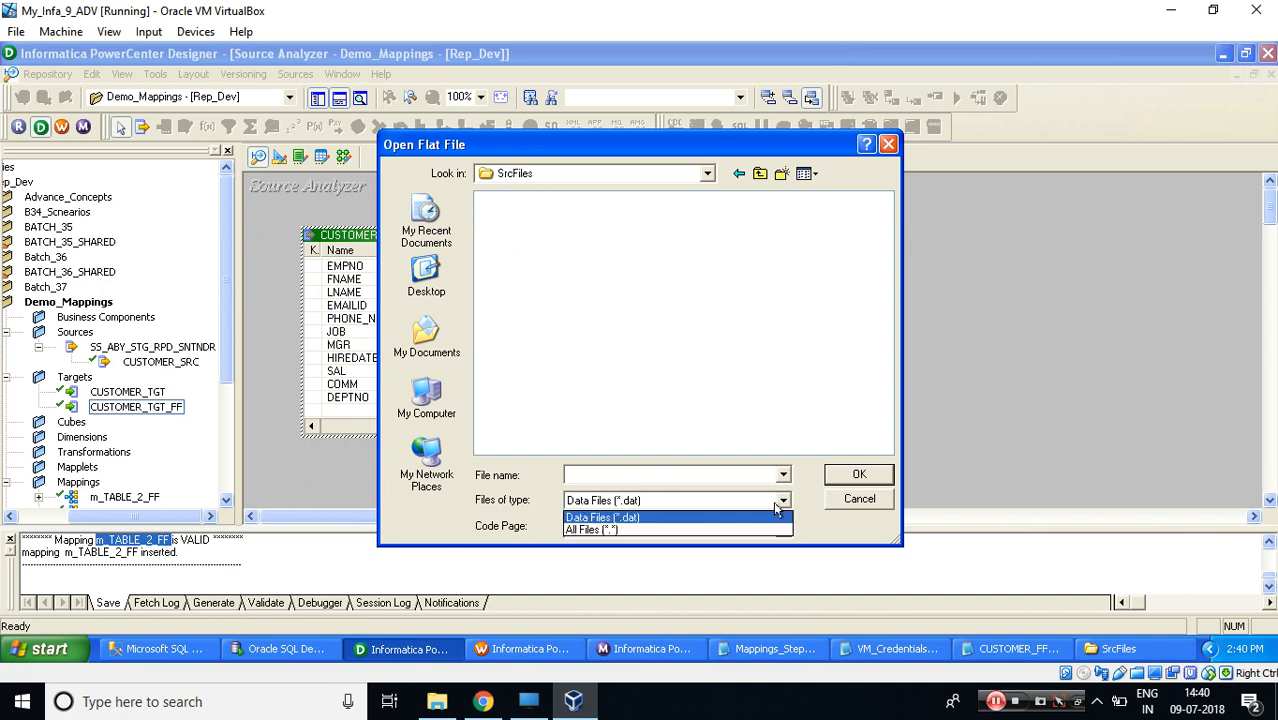
left_click(692, 530)
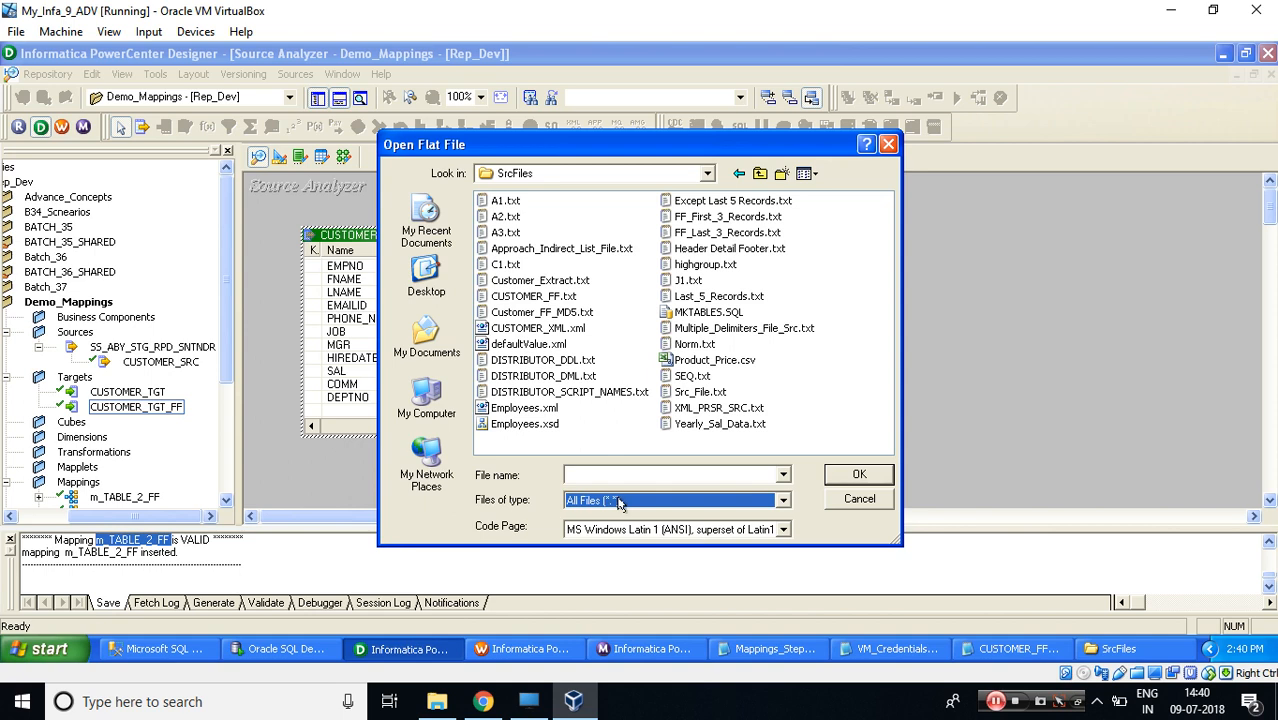
left_click(518, 298)
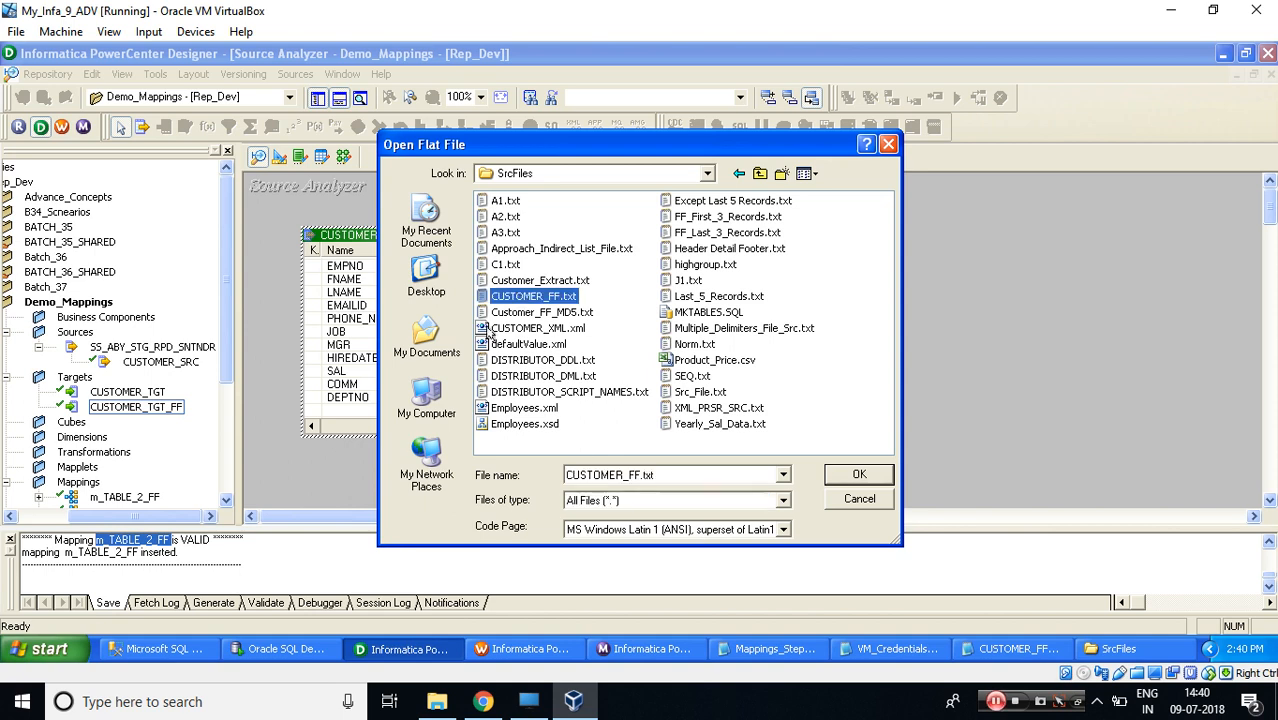
left_click(857, 476)
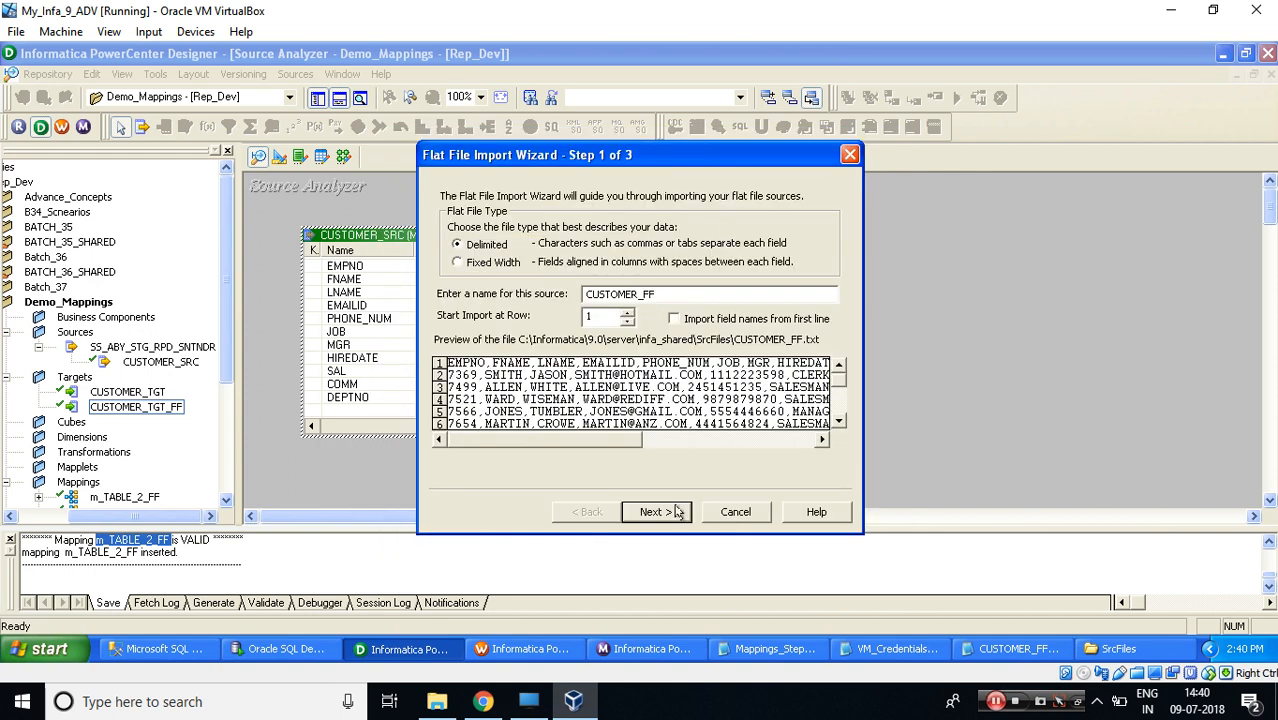
- Keep the CUSTOMER_FF source name, enable importing field names from the first line, and proceed to the delimiter settings
left_click_drag(614, 164, 613, 153)
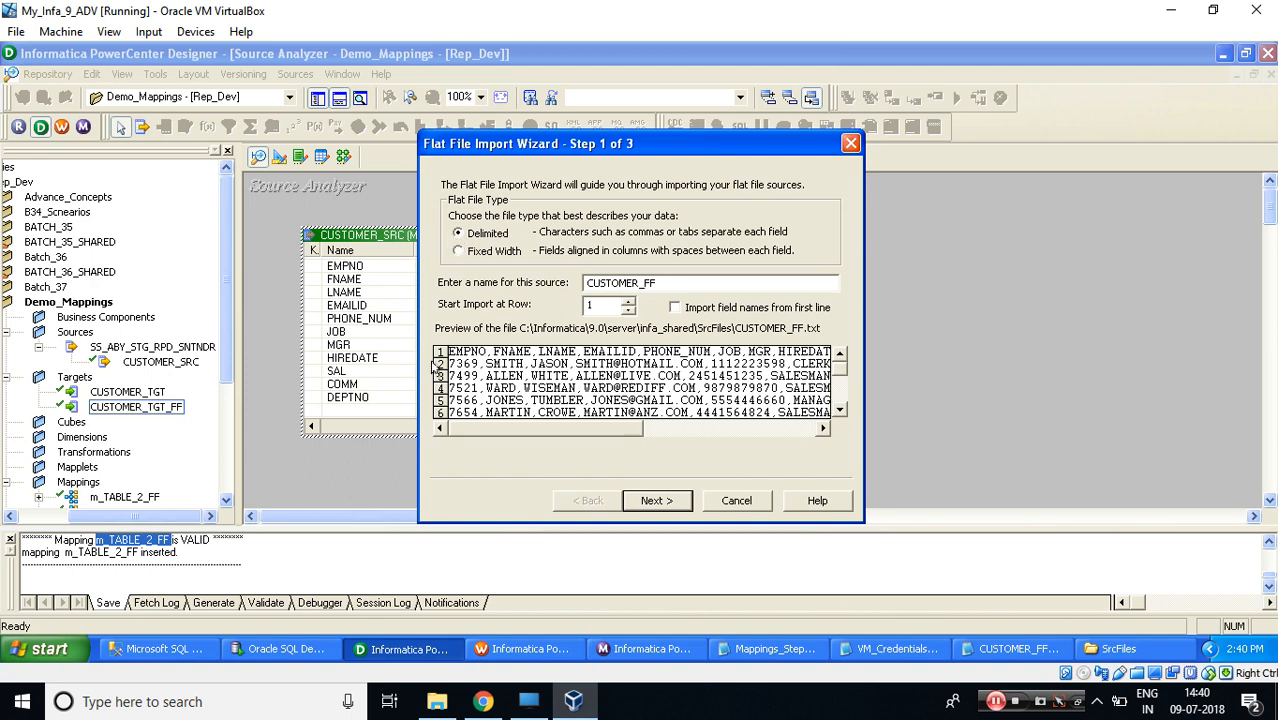
left_click_drag(657, 283, 574, 281)
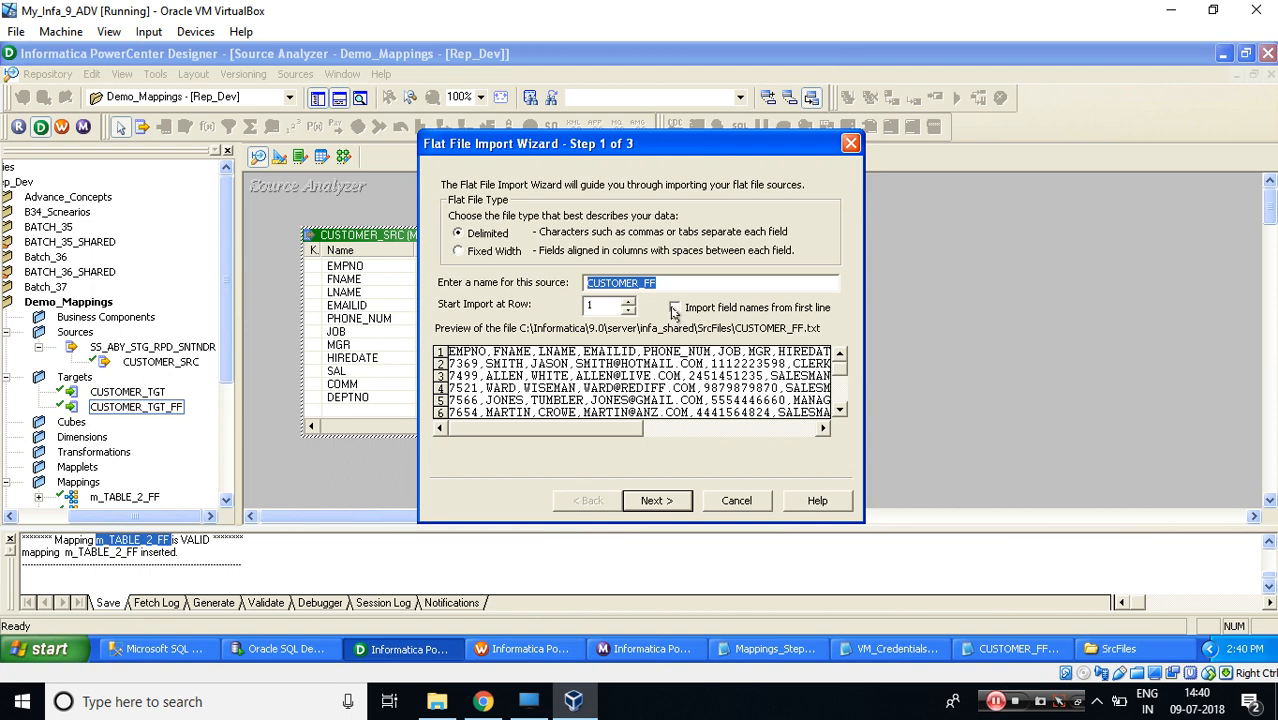
left_click(674, 308)
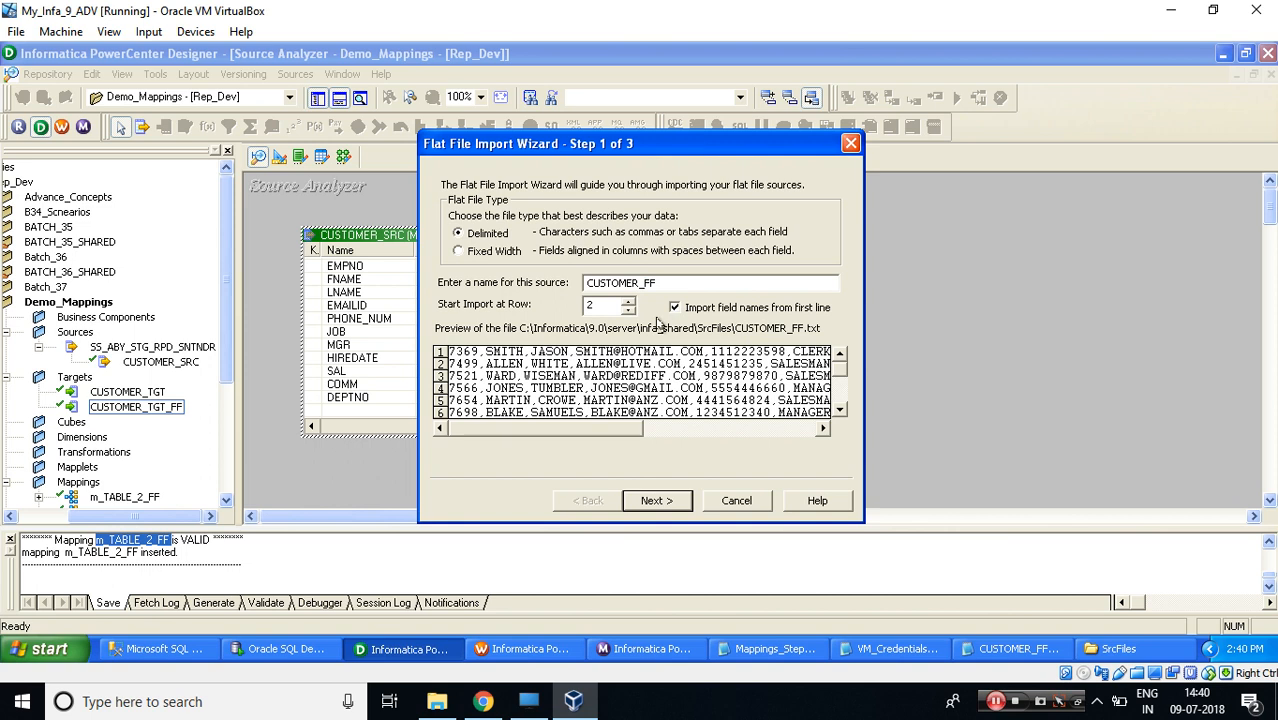
left_click(675, 308)
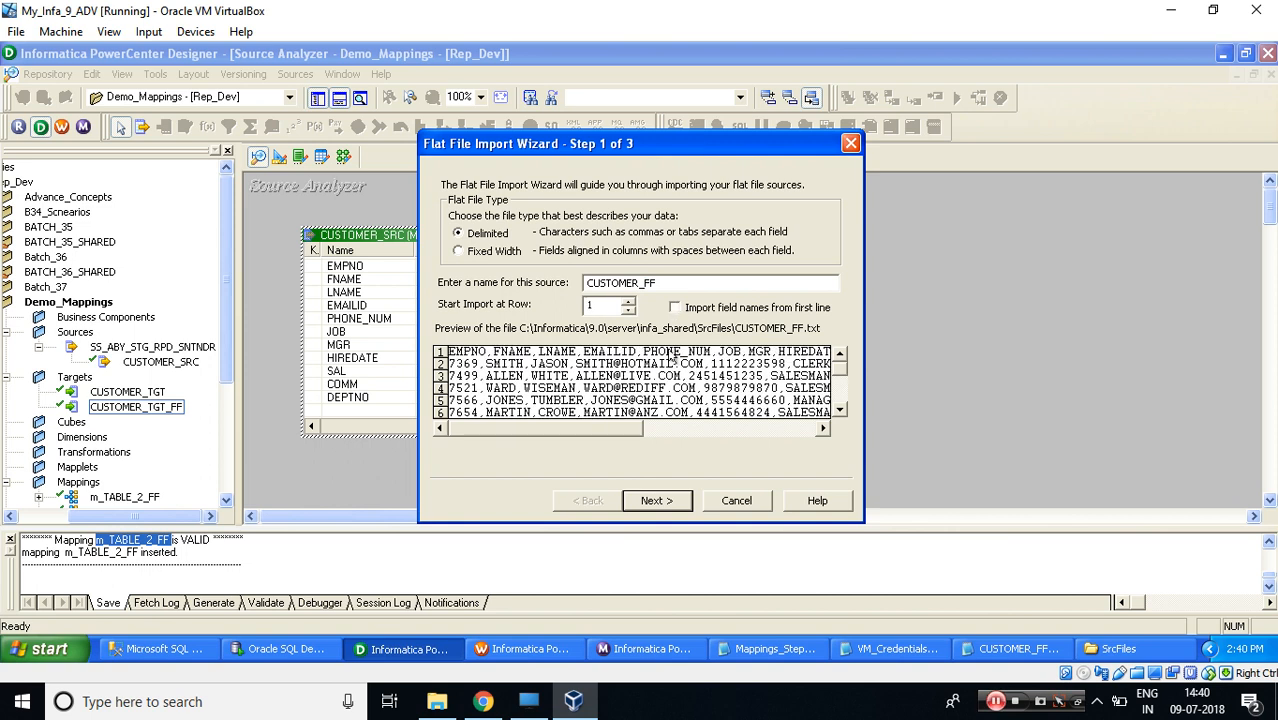
left_click(675, 308)
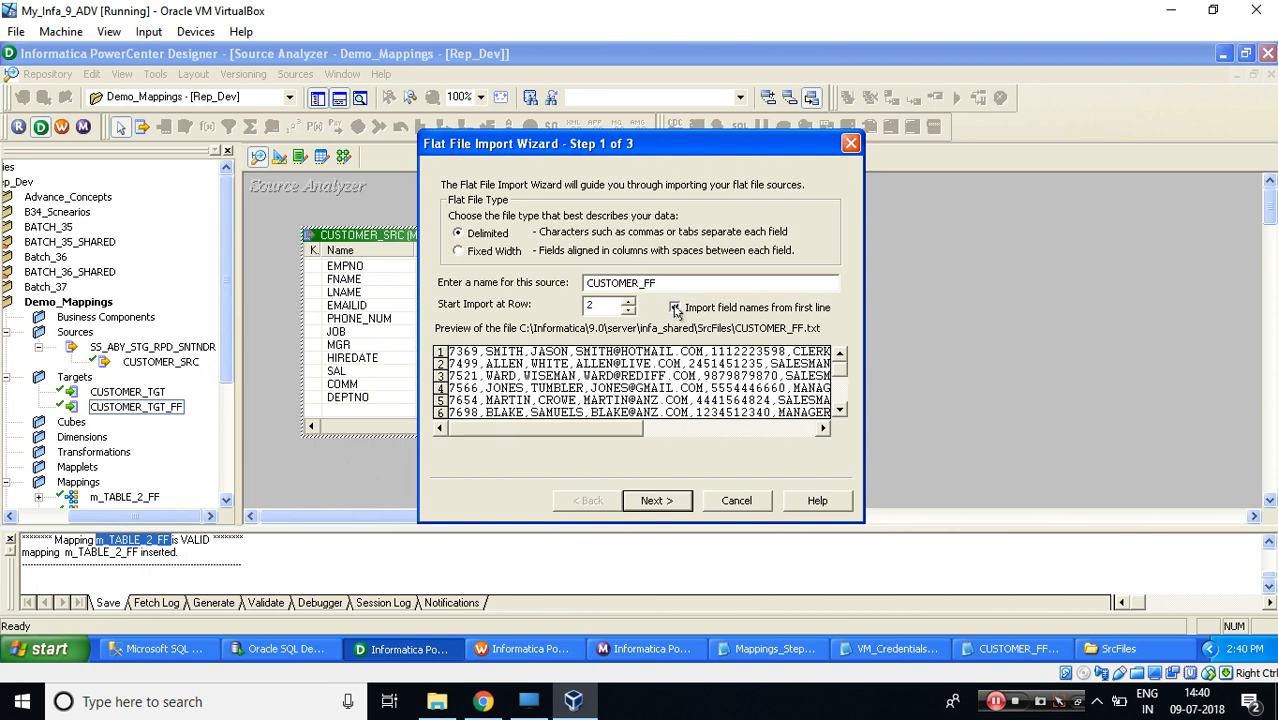
left_click(655, 500)
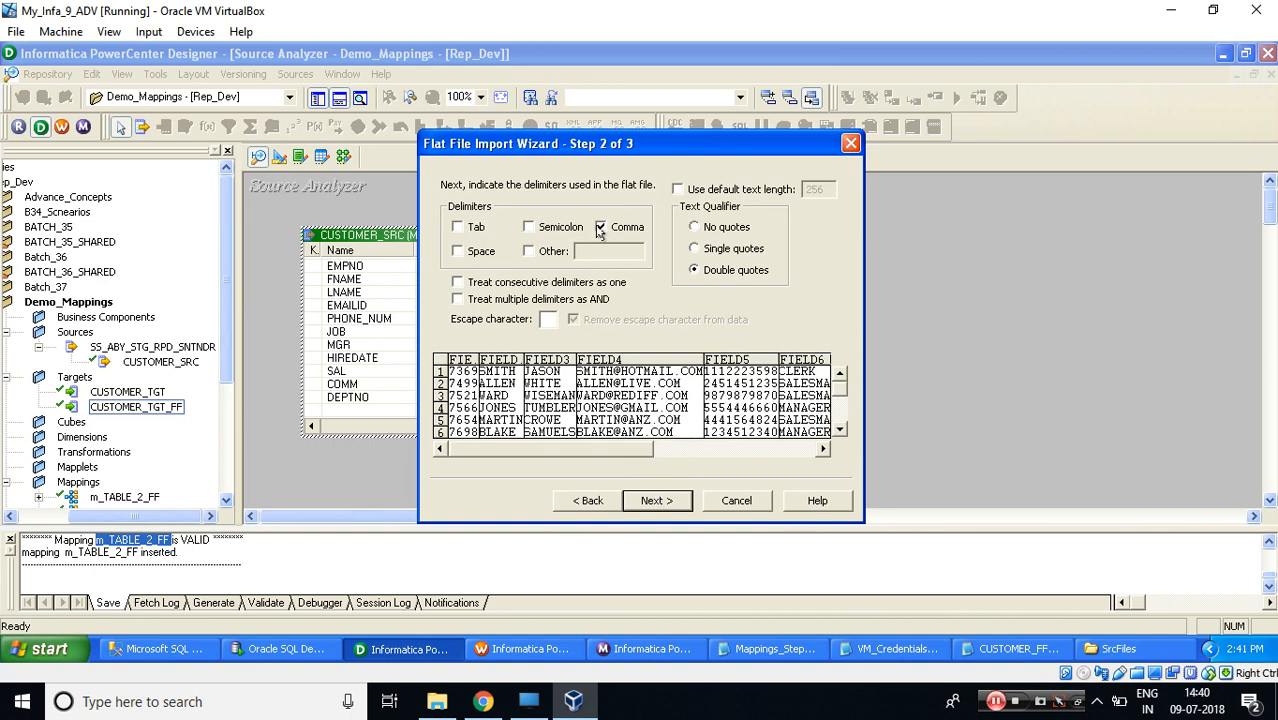
- Keep comma as the only delimiter and proceed to the column names and datatypes
left_click(528, 252)
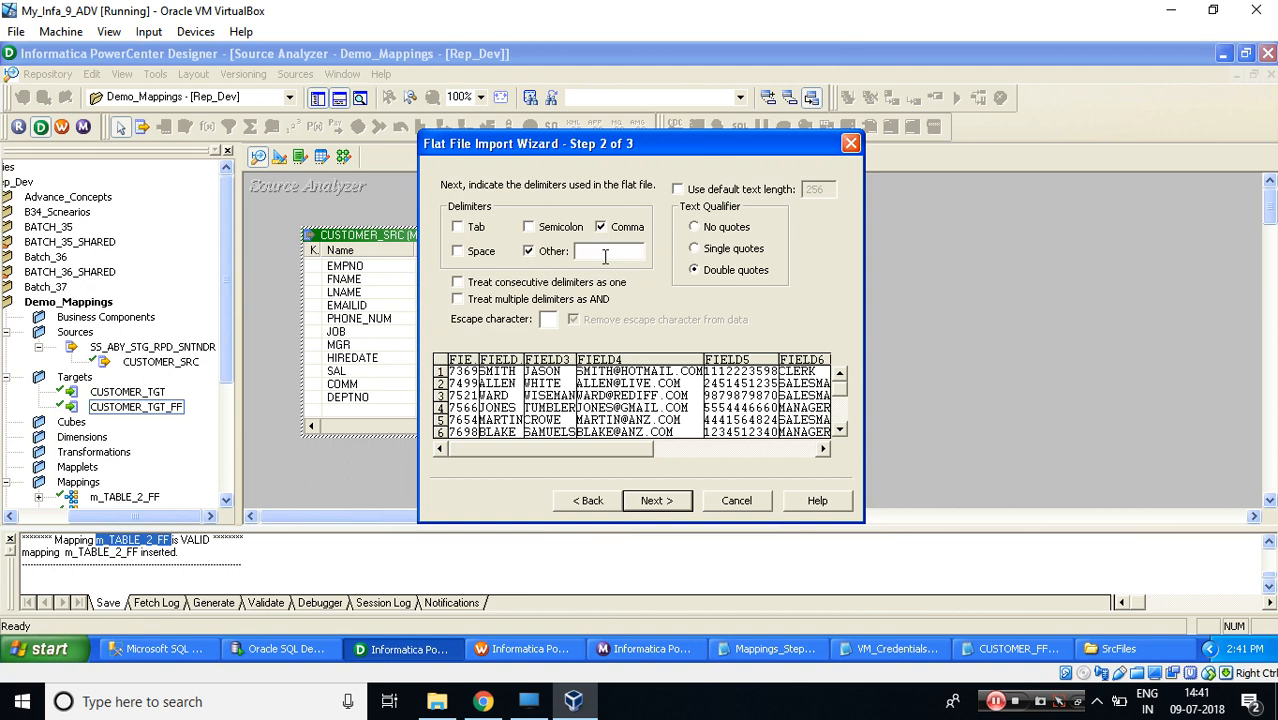
left_click(528, 252)
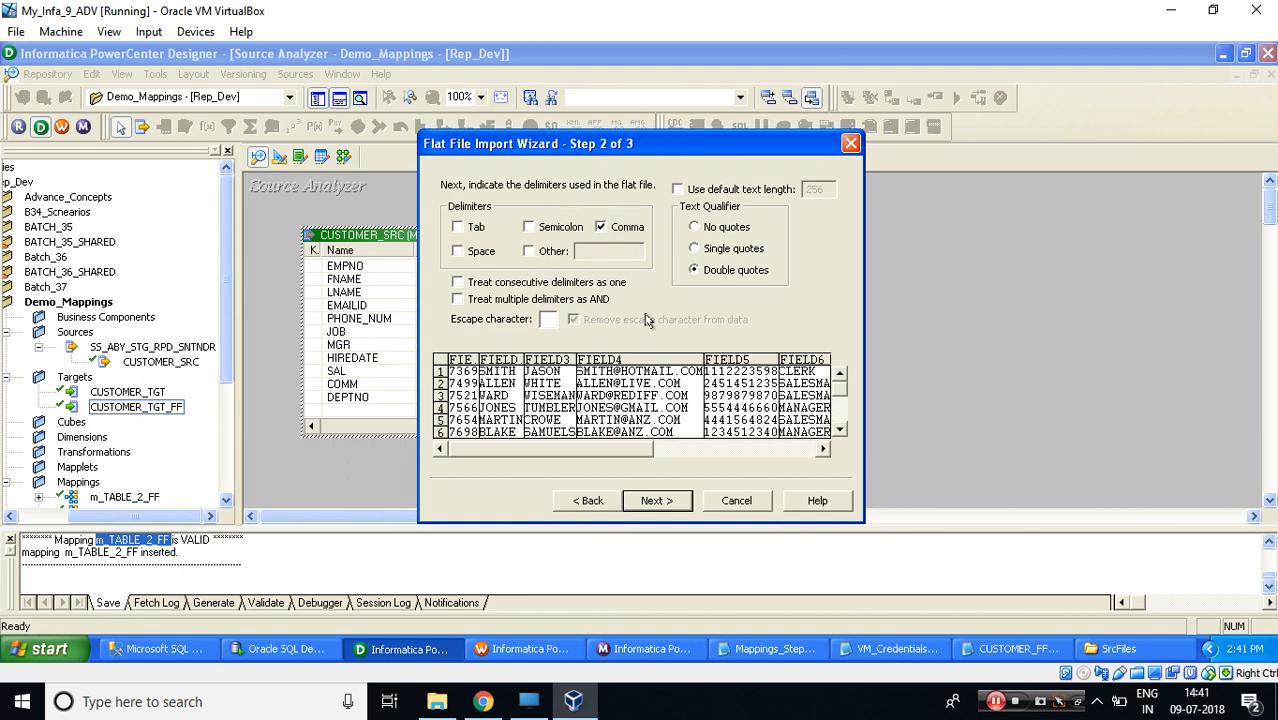
left_click(669, 500)
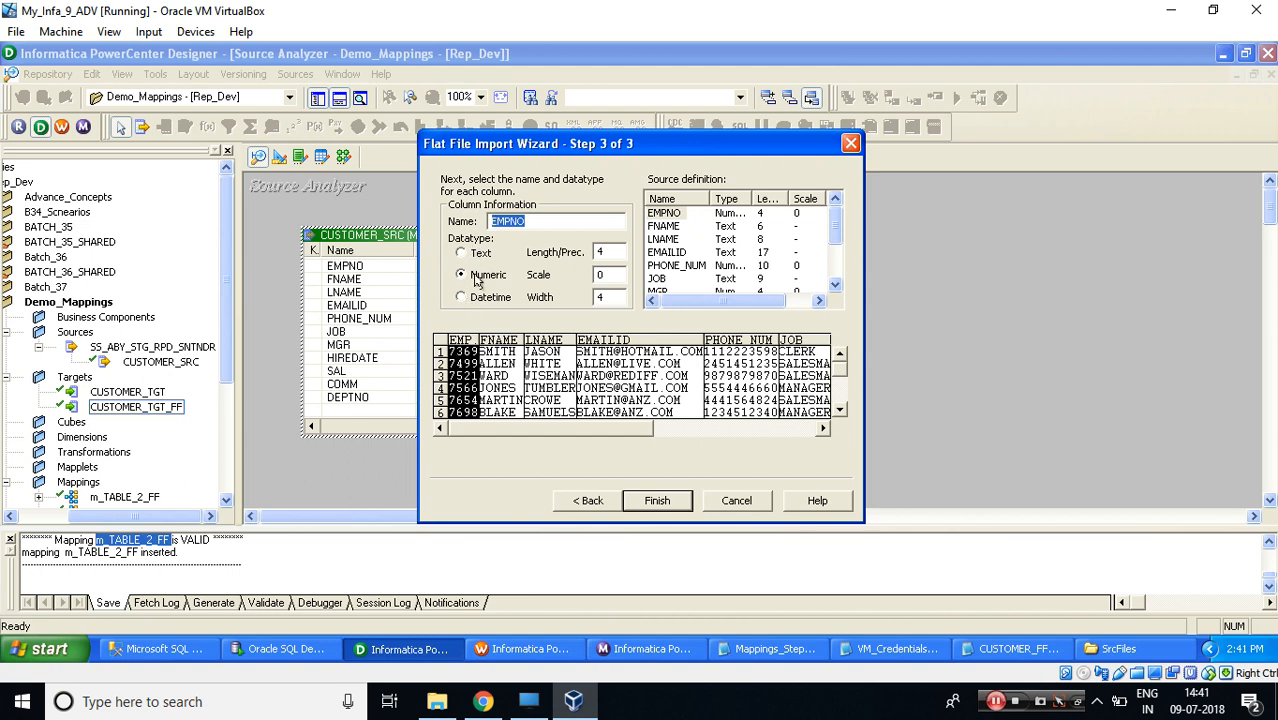
- Review the datatype and length of the FNAME, LNAME, EMAILID, PHONE_NUM, JOB and MGR columns one by one
left_click(505, 378)
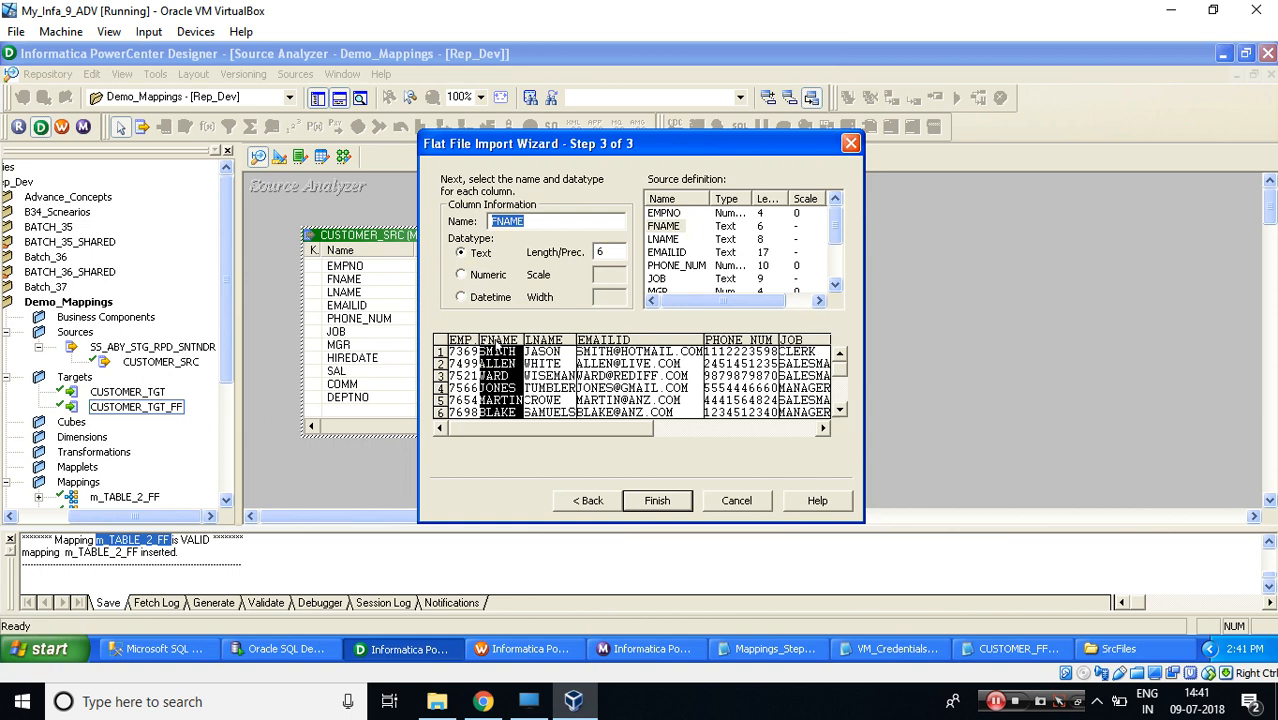
left_click(550, 372)
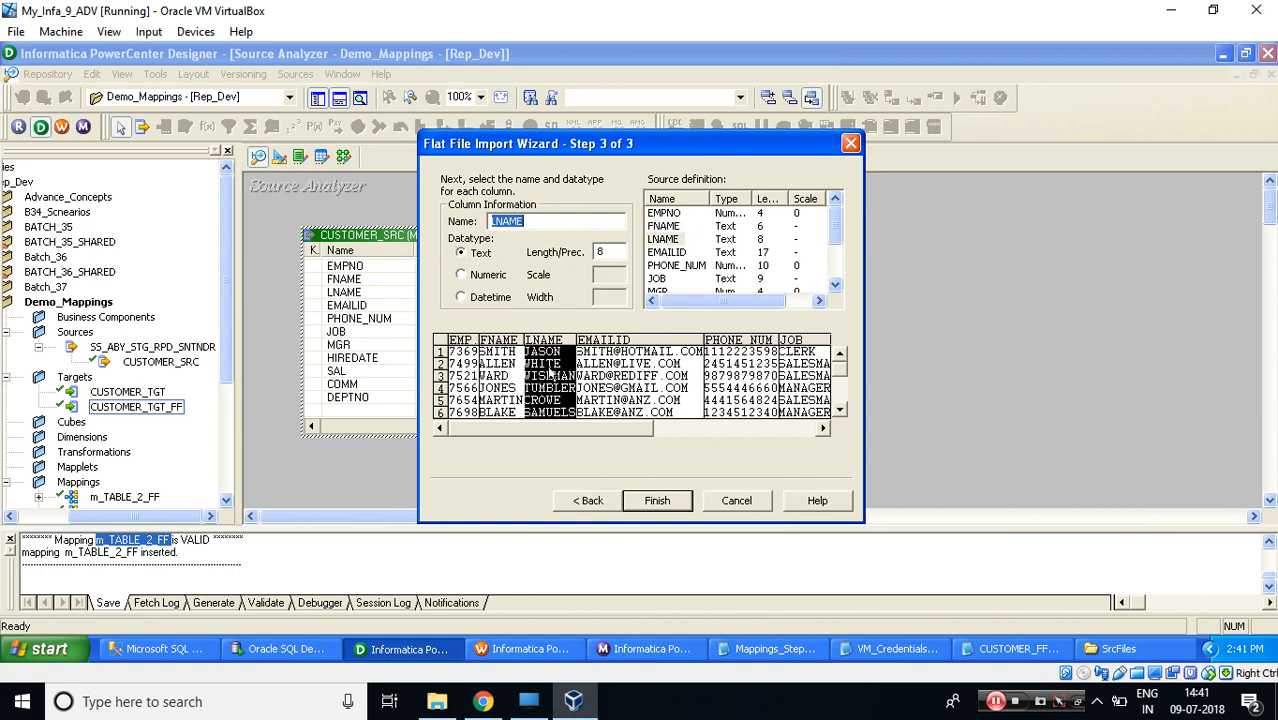
left_click(618, 373)
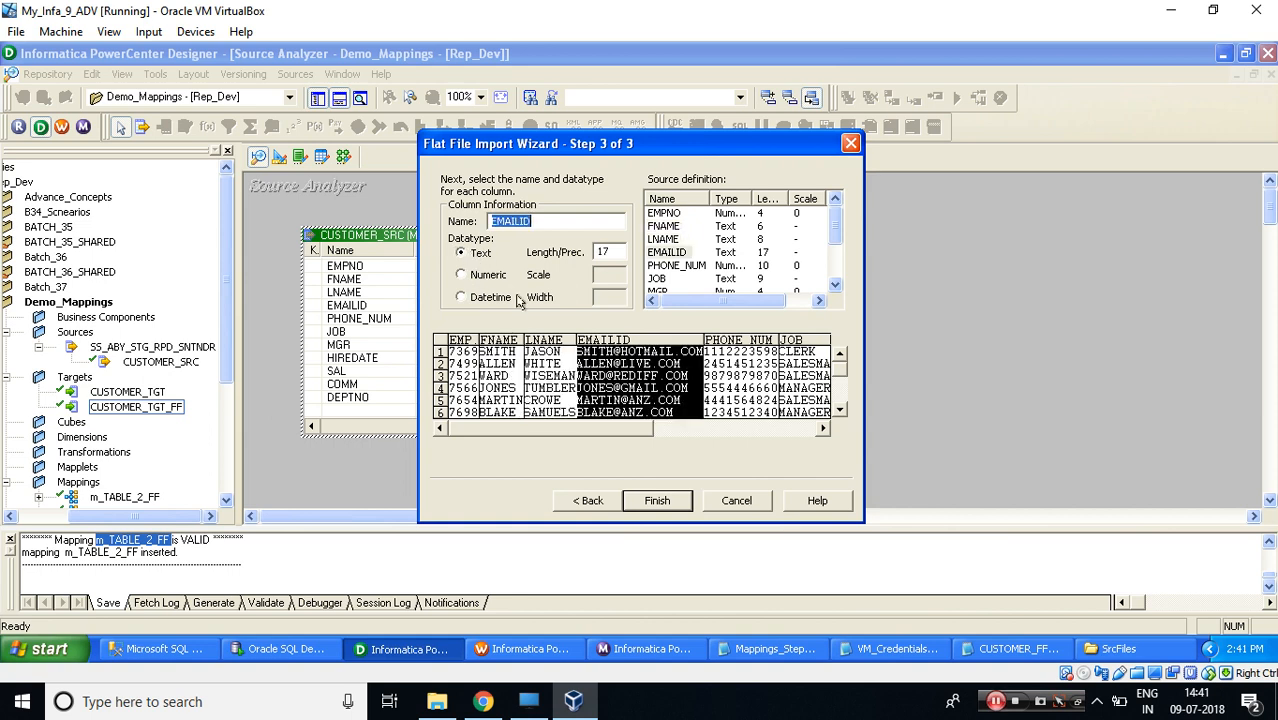
left_click(748, 386)
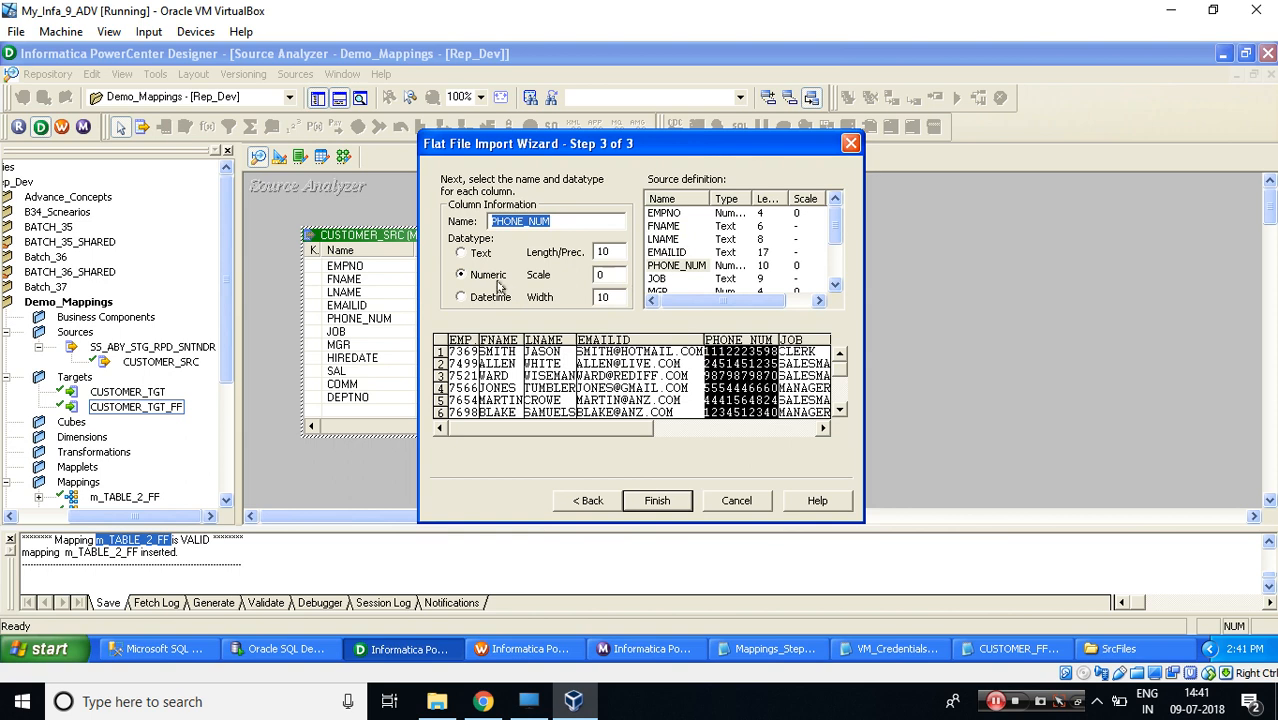
left_click(811, 368)
left_click_drag(553, 430, 752, 428)
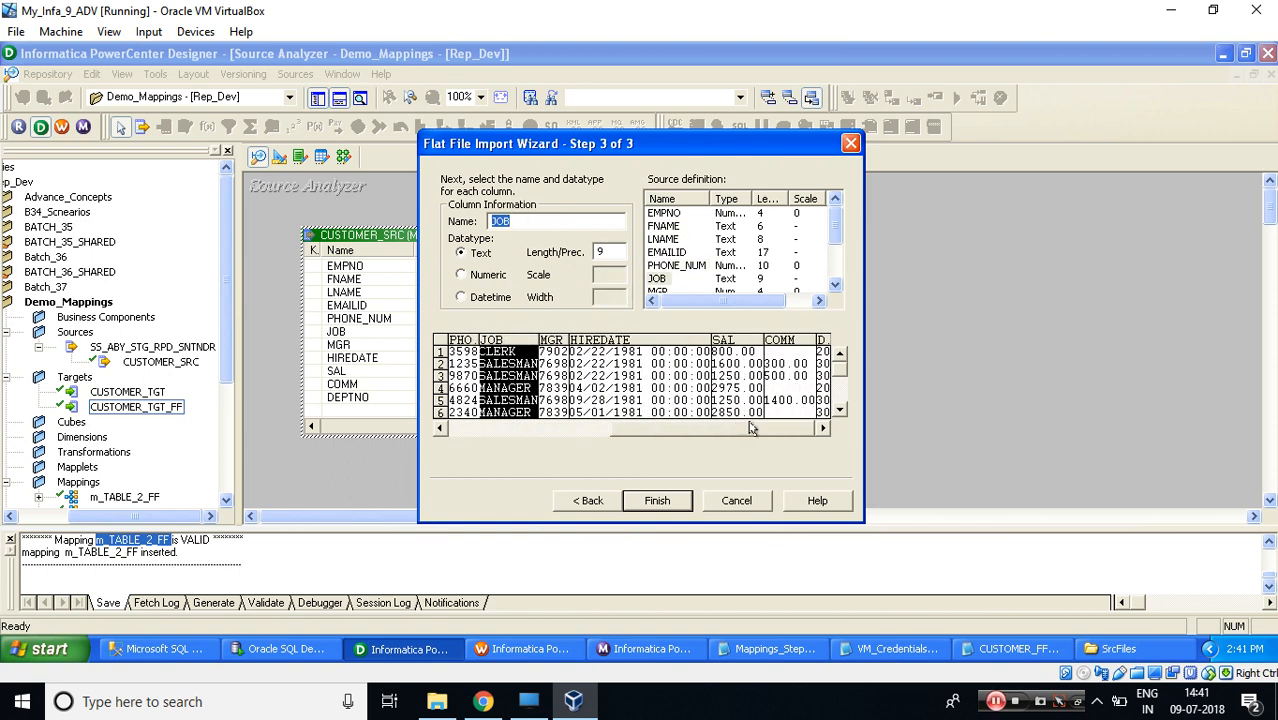
left_click(553, 375)
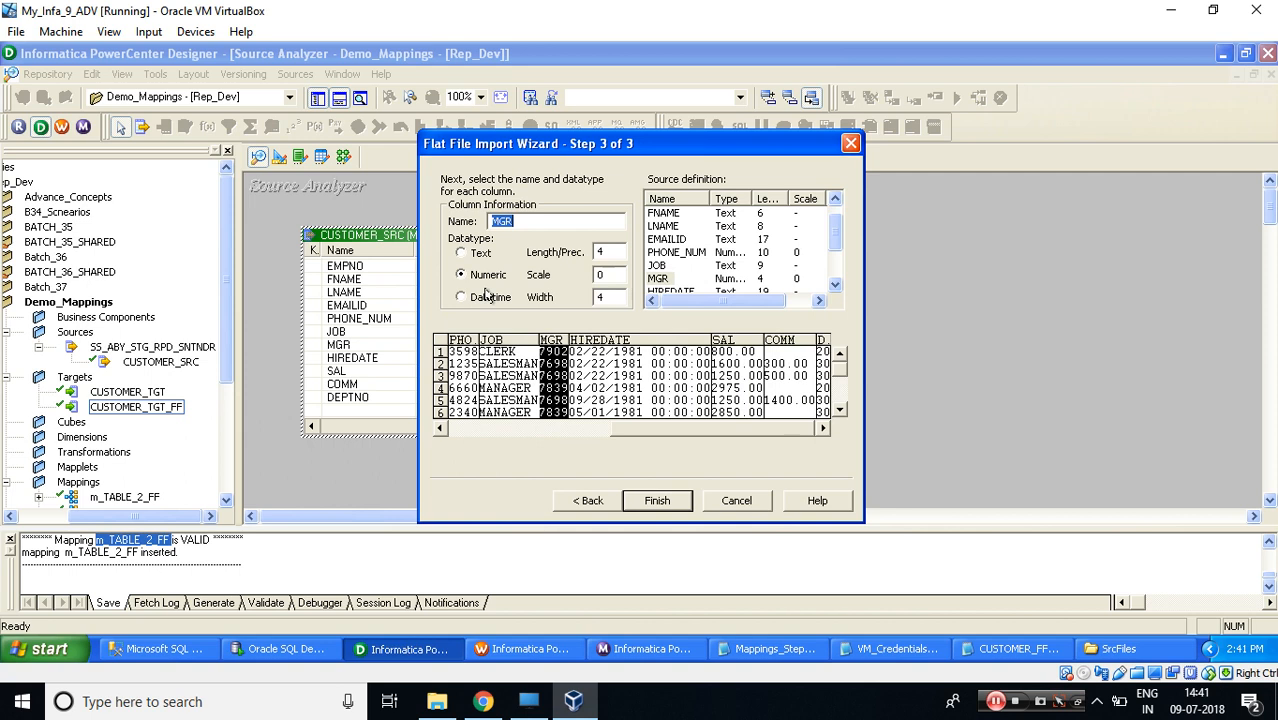
- Set the HIREDATE column's datatype to Datetime and the COMM column's datatype to Numeric
left_click(621, 373)
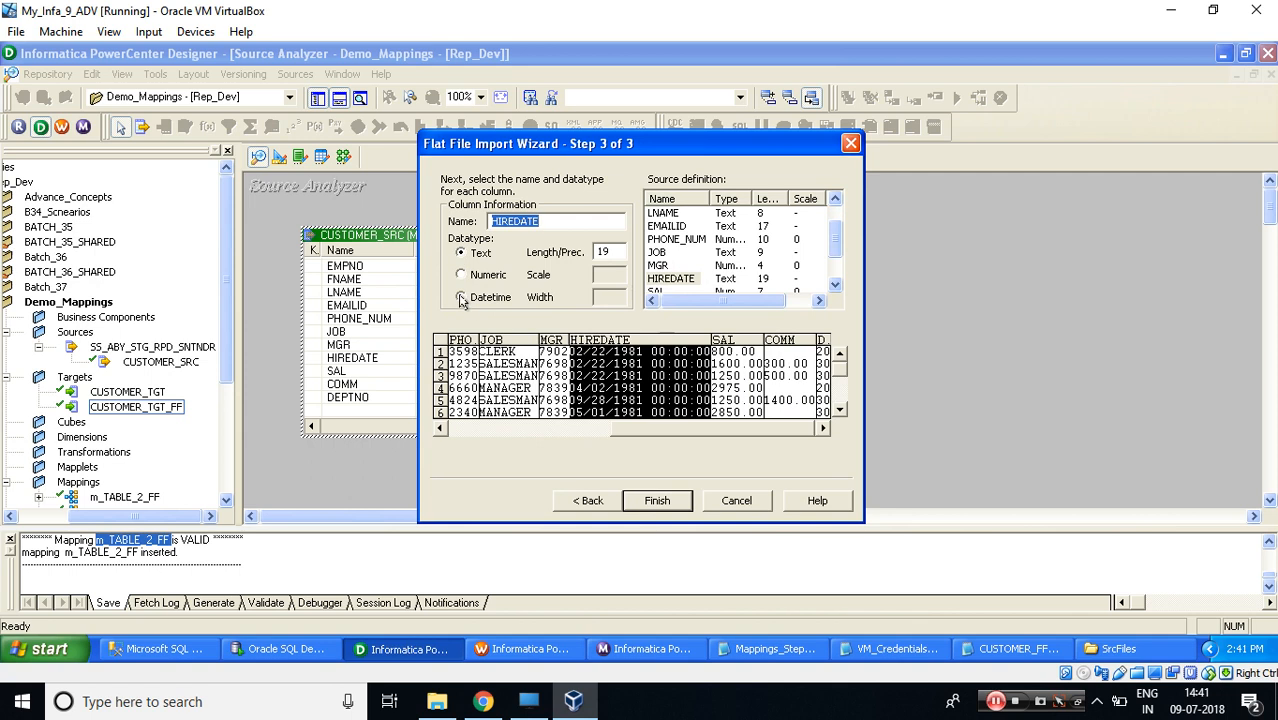
left_click(461, 299)
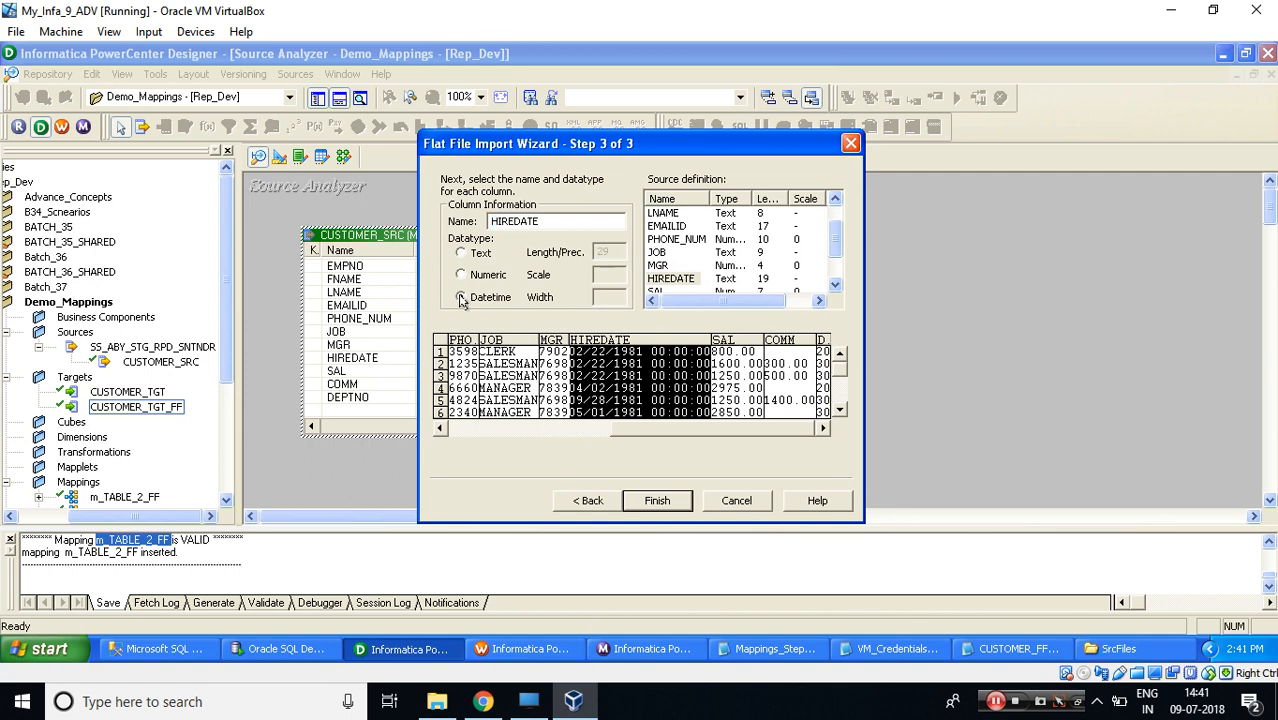
left_click(748, 367)
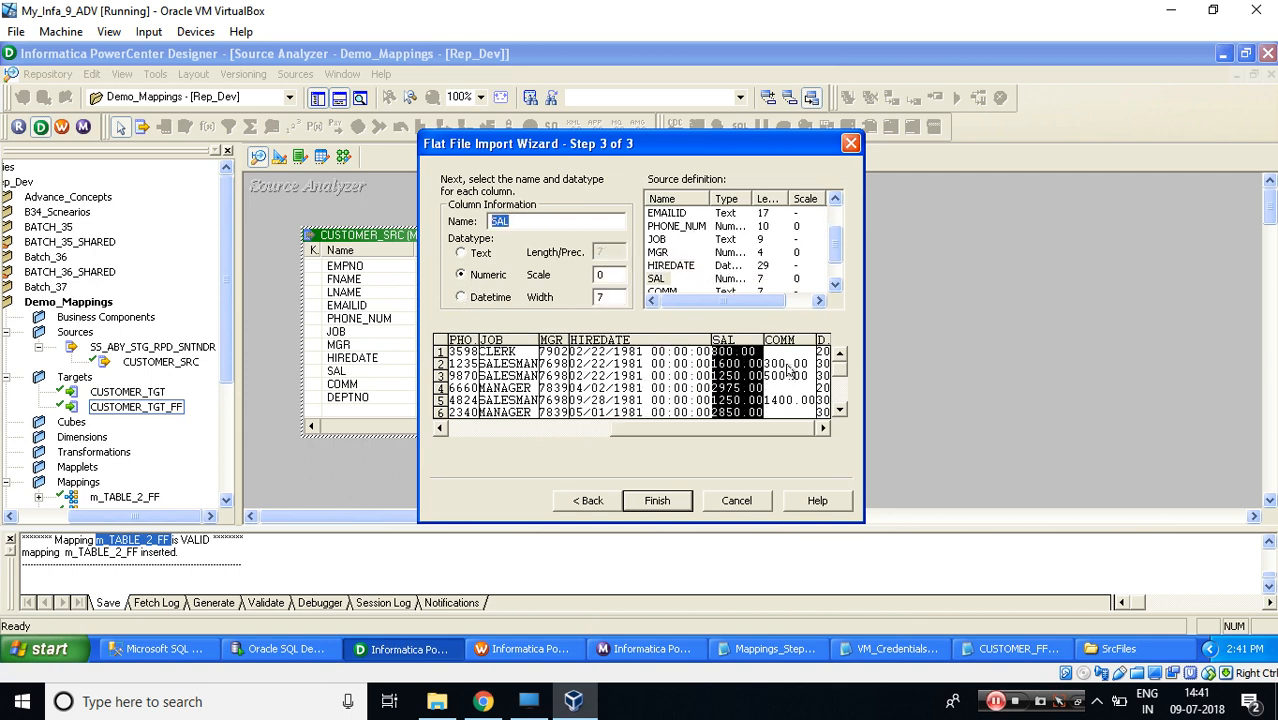
left_click(789, 366)
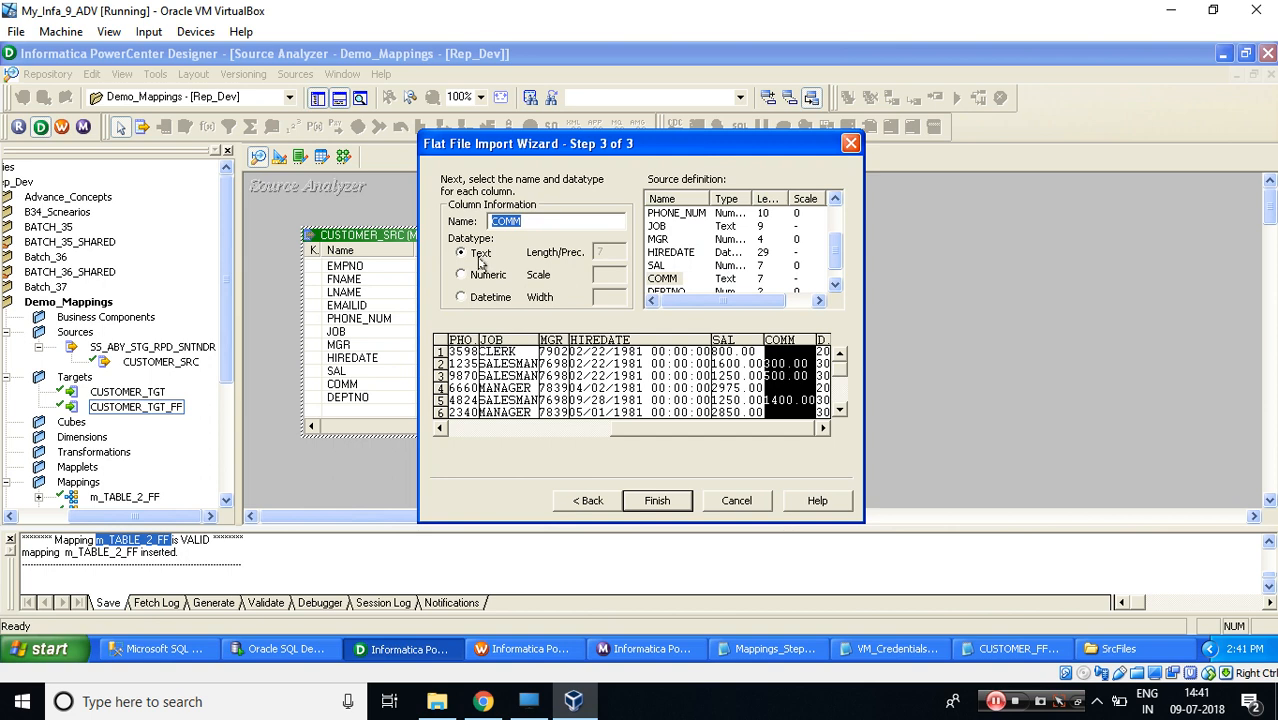
left_click(462, 275)
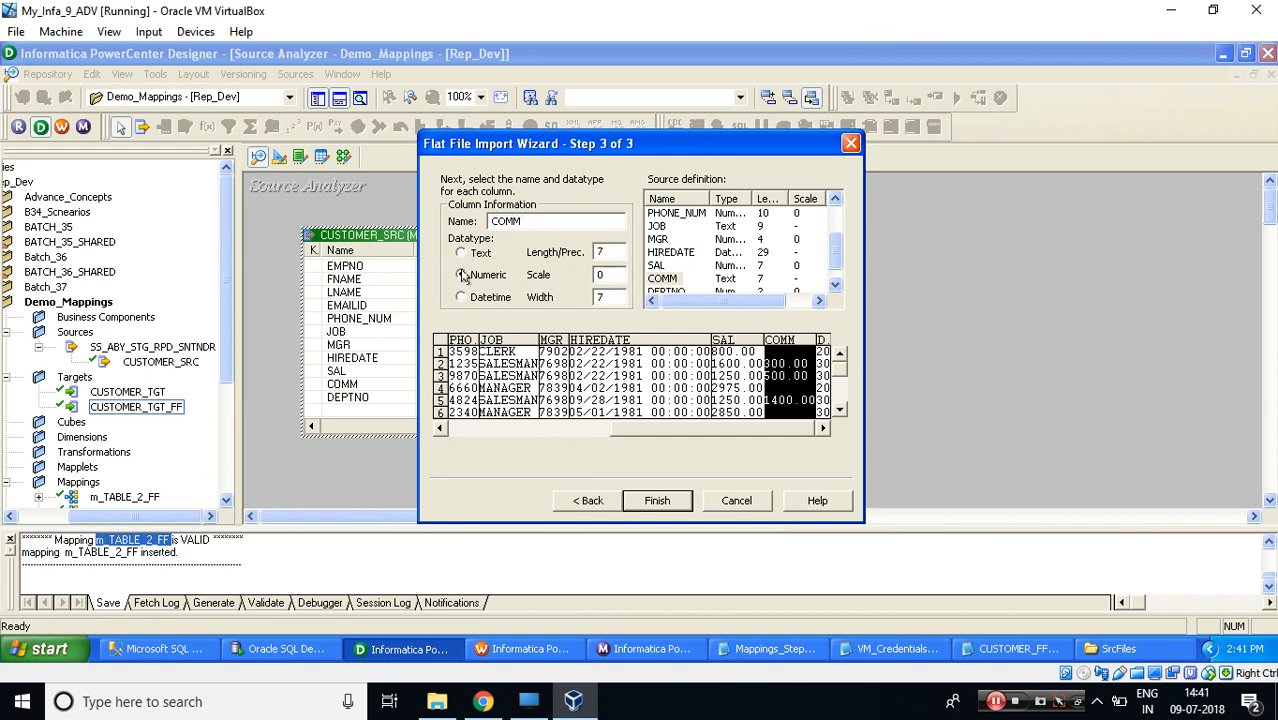
- Check the DEPTNO column's datatype and finish the flat file import
left_click(822, 371)
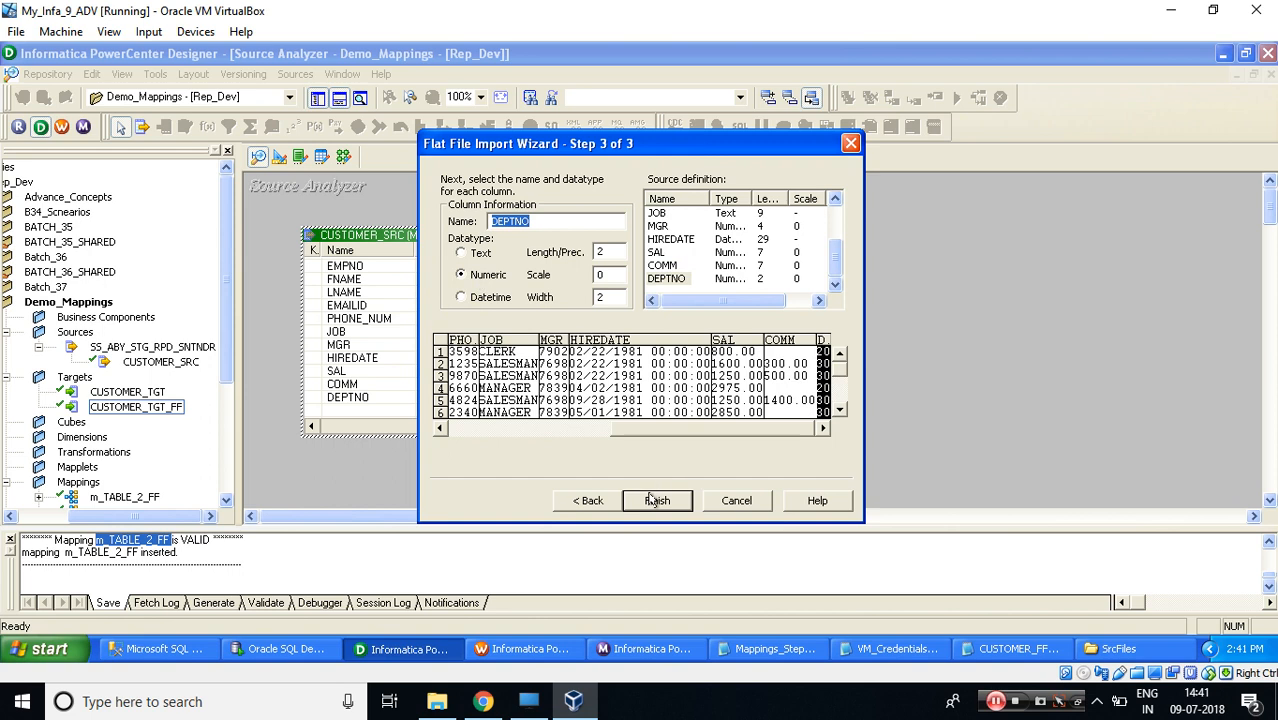
left_click(39, 348)
left_click(657, 501)
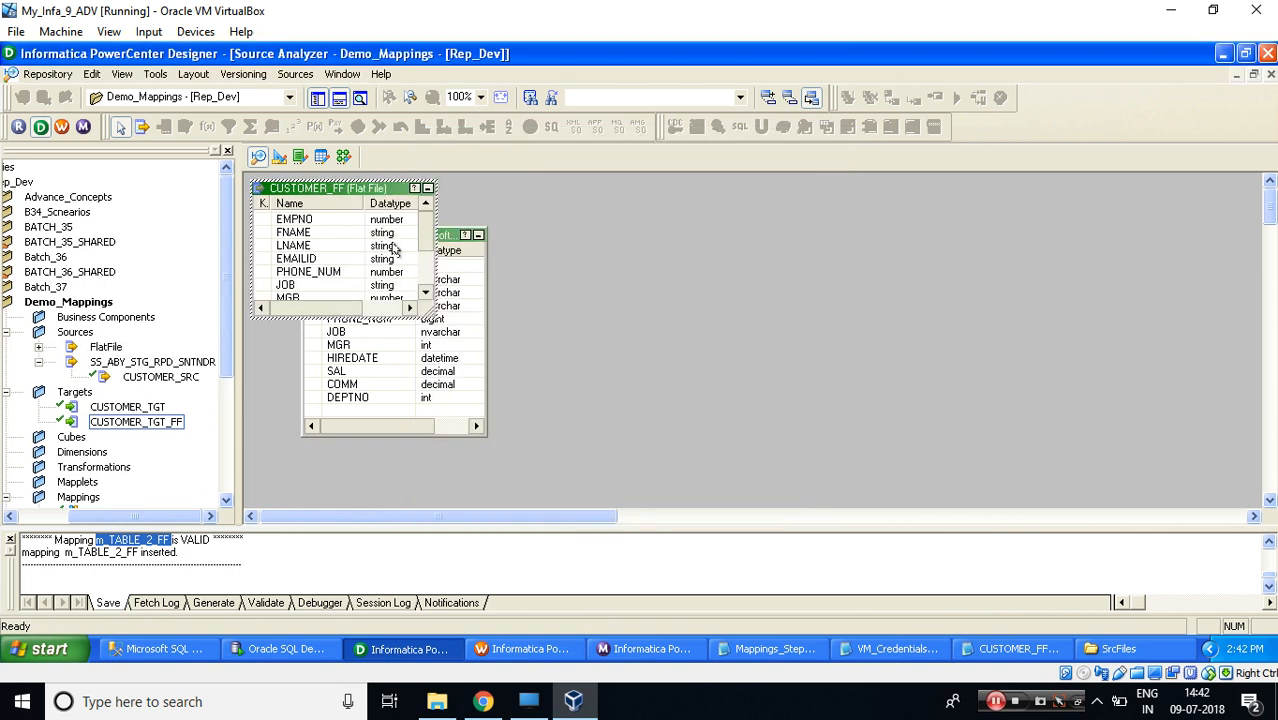
- Expand the FlatFile source group and select CUSTOMER_FF, and switch to CUSTOMER_FF.txt in Notepad to view its records
left_click(94, 347)
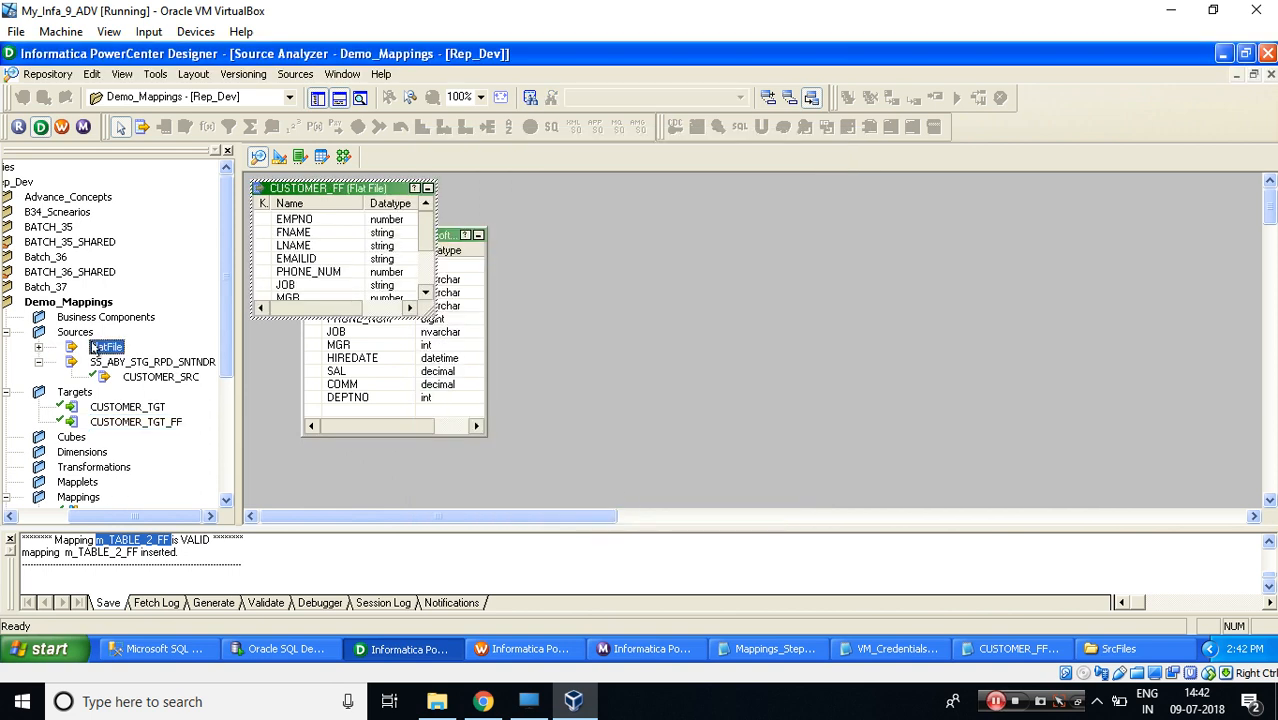
left_click(38, 347)
left_click(175, 364)
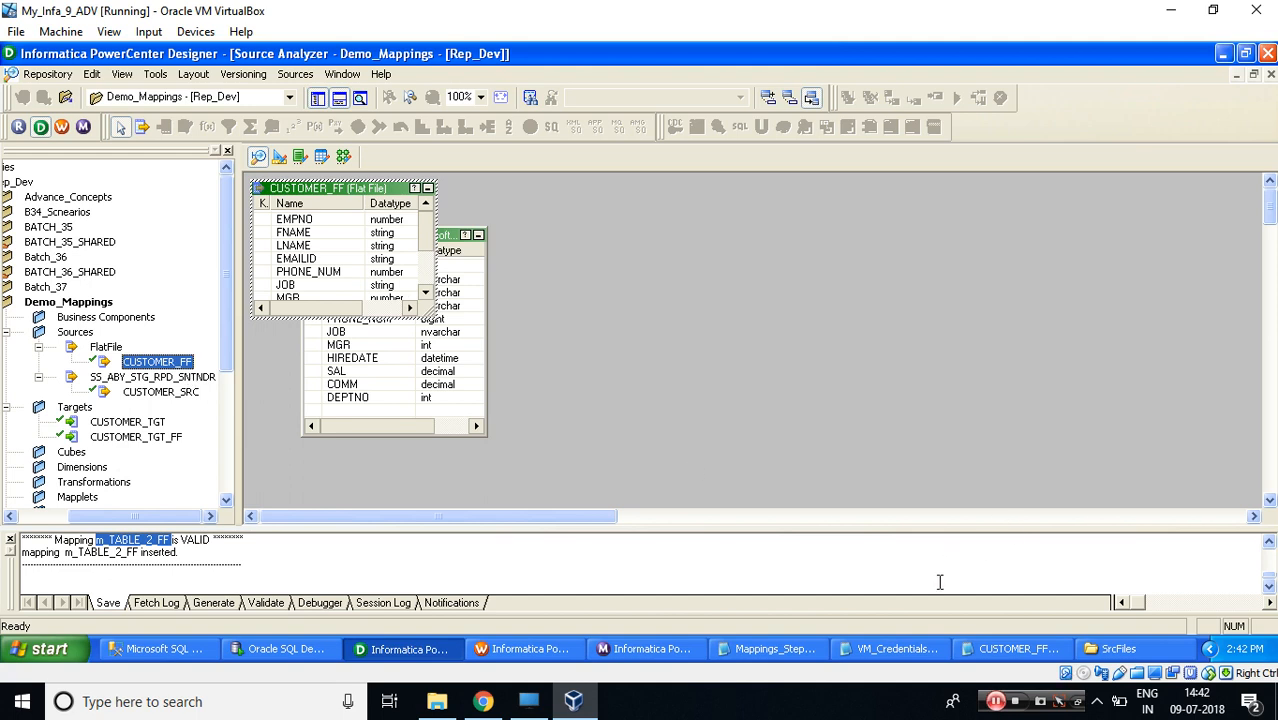
left_click(986, 638)
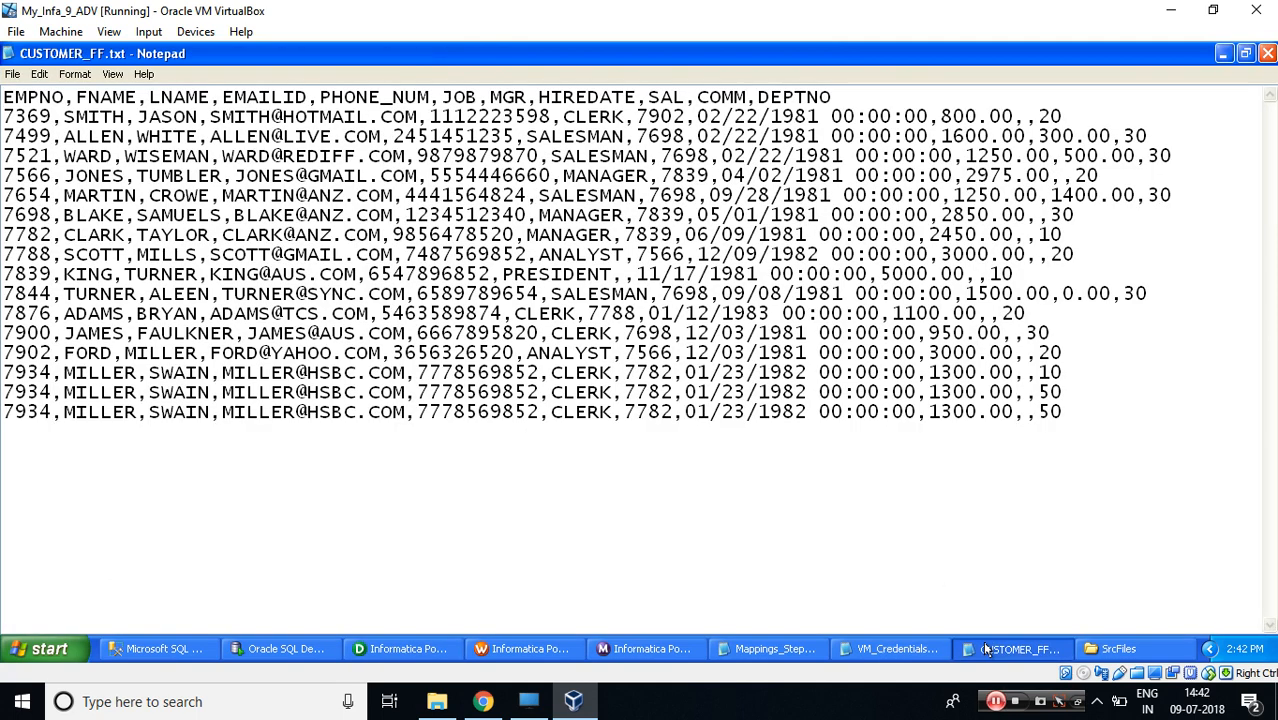
- Switch to Mappings_Steps.txt and highlight Target Designer in the target definition import step
left_click(788, 650)
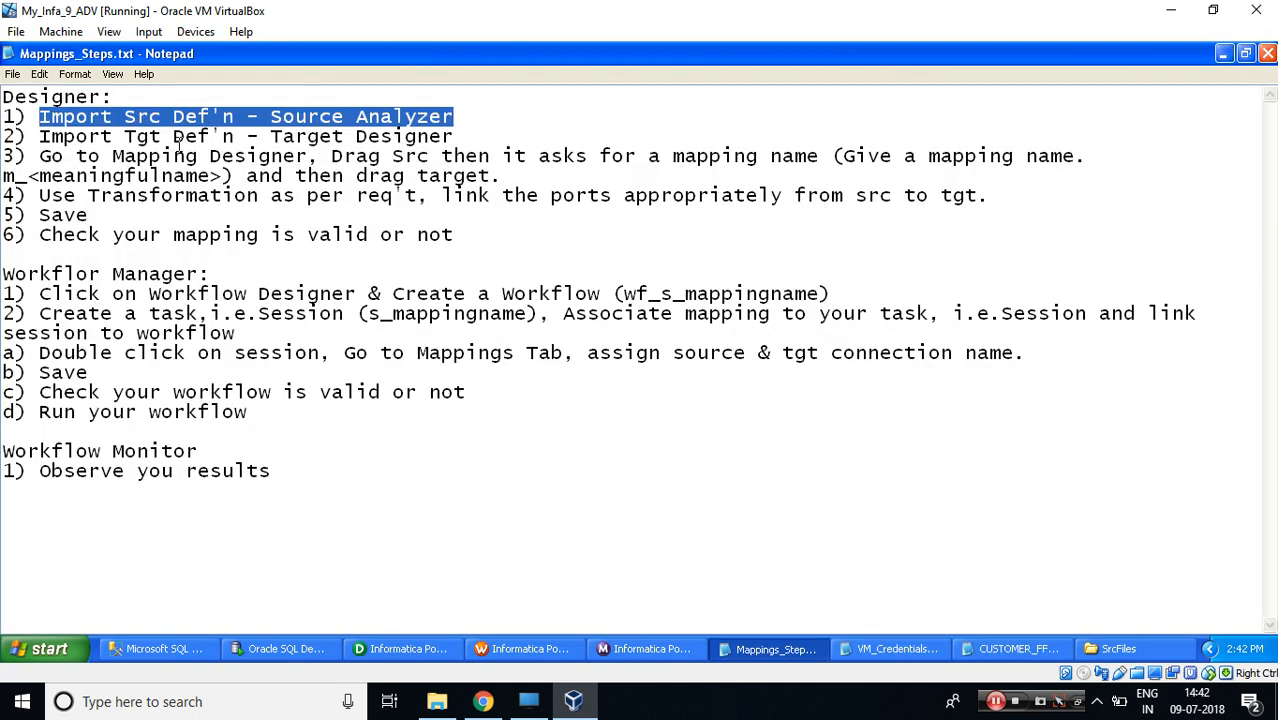
left_click(40, 136)
left_click_drag(40, 136, 458, 136)
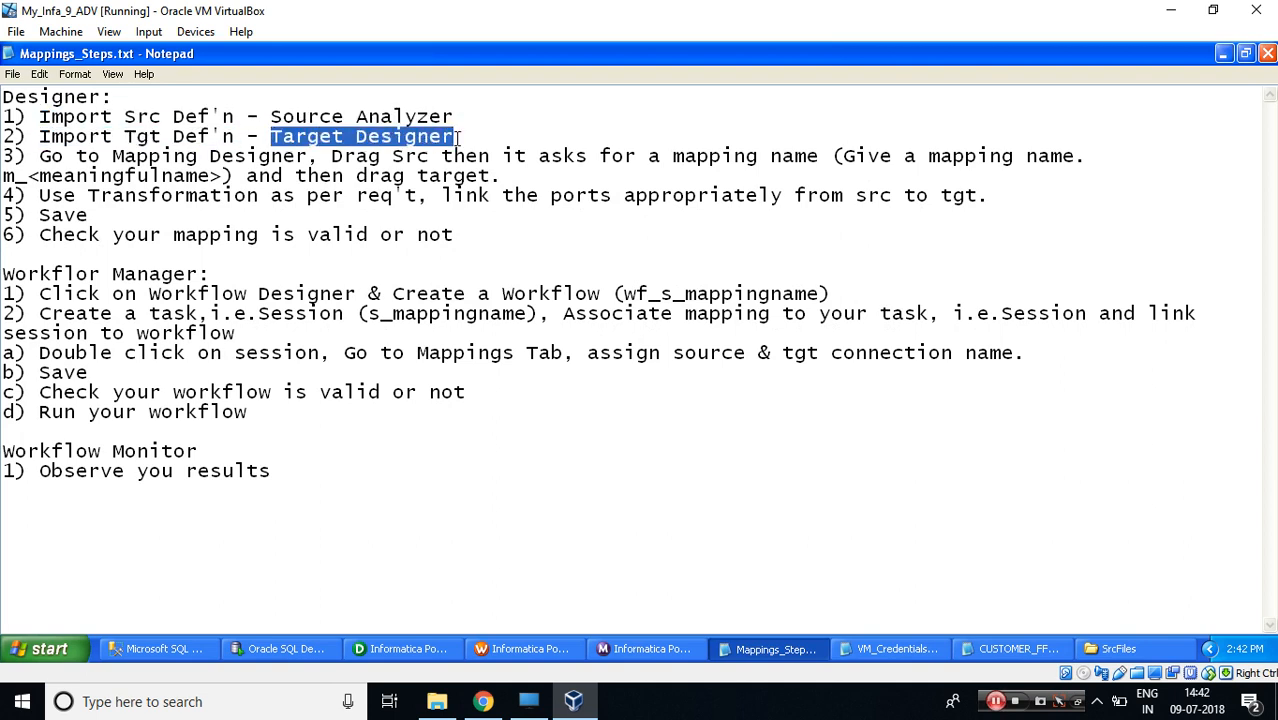
- Highlight CUSTOMER_TGT in the SELECT query in Oracle SQL Developer, and select the CUSTOMER_TGT target in Informatica PowerCenter Designer
left_click(285, 649)
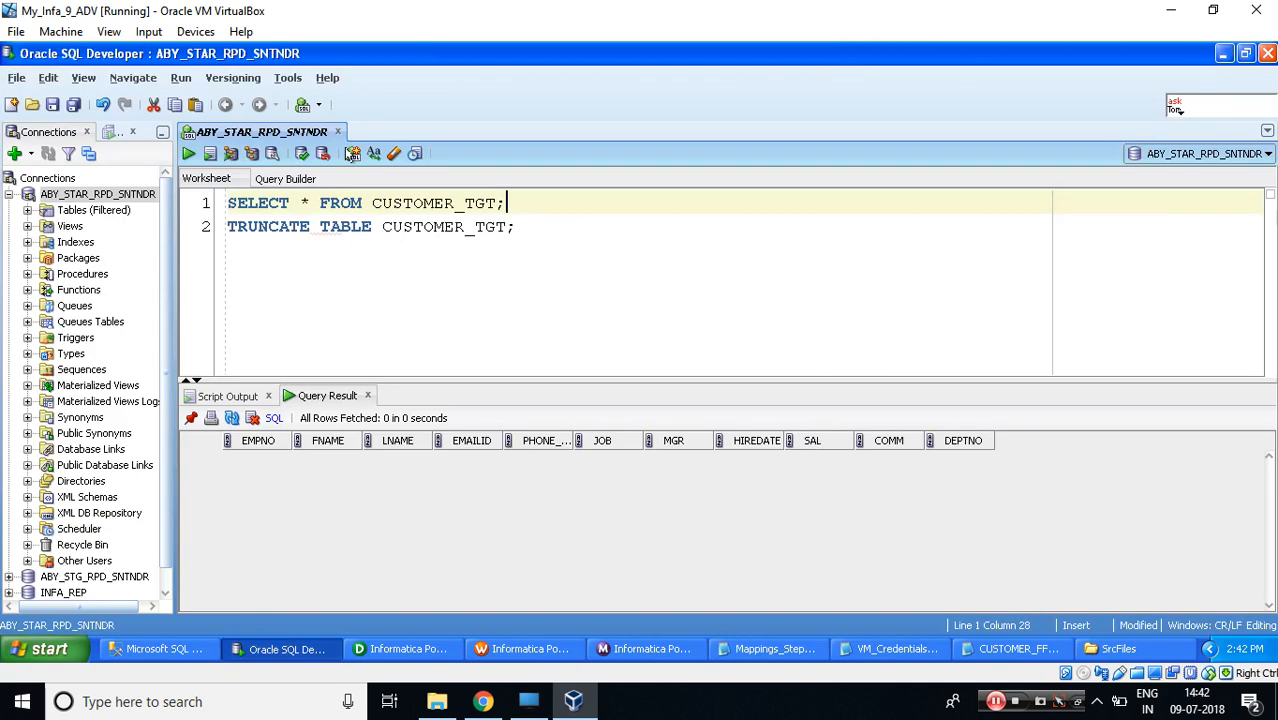
double_click(433, 203)
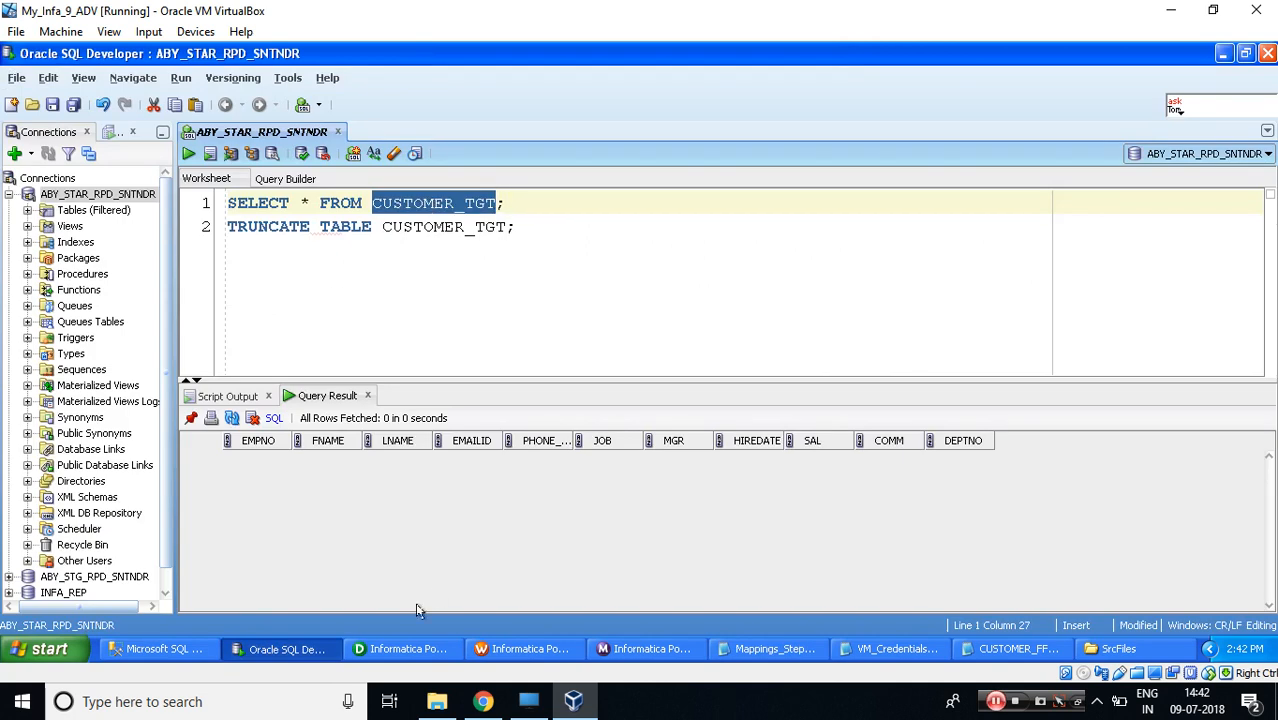
left_click(400, 645)
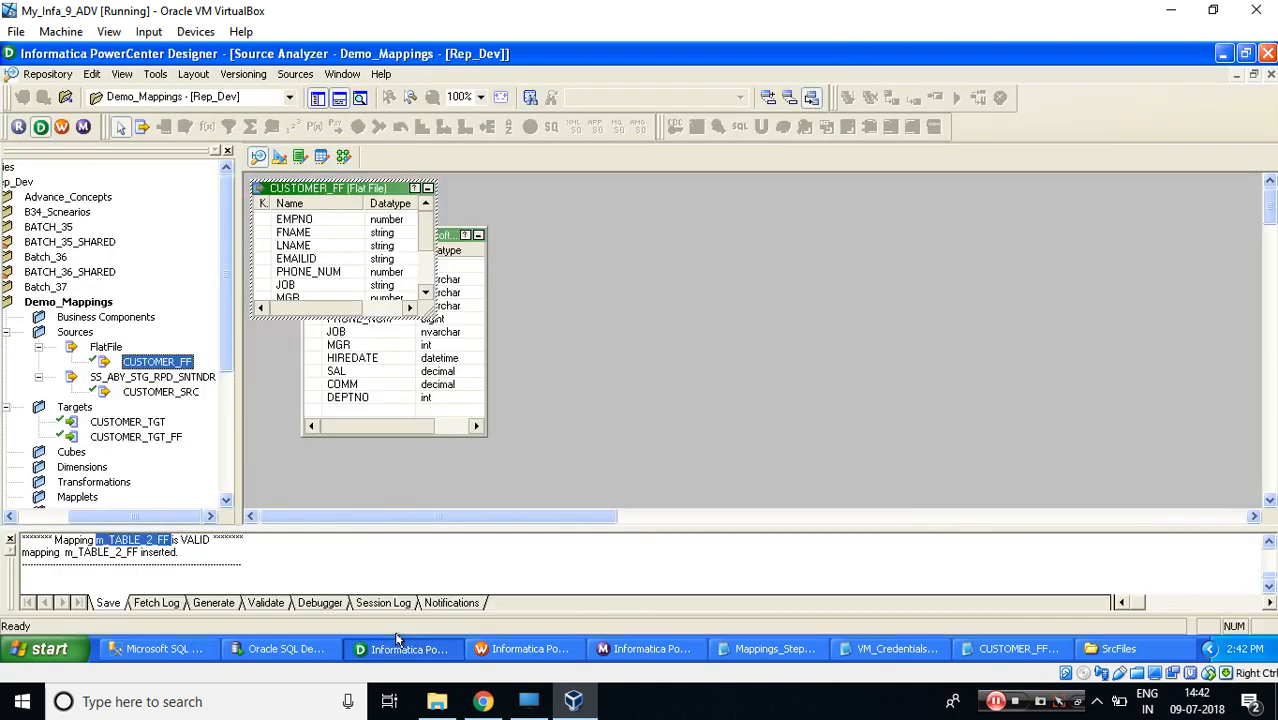
left_click(125, 422)
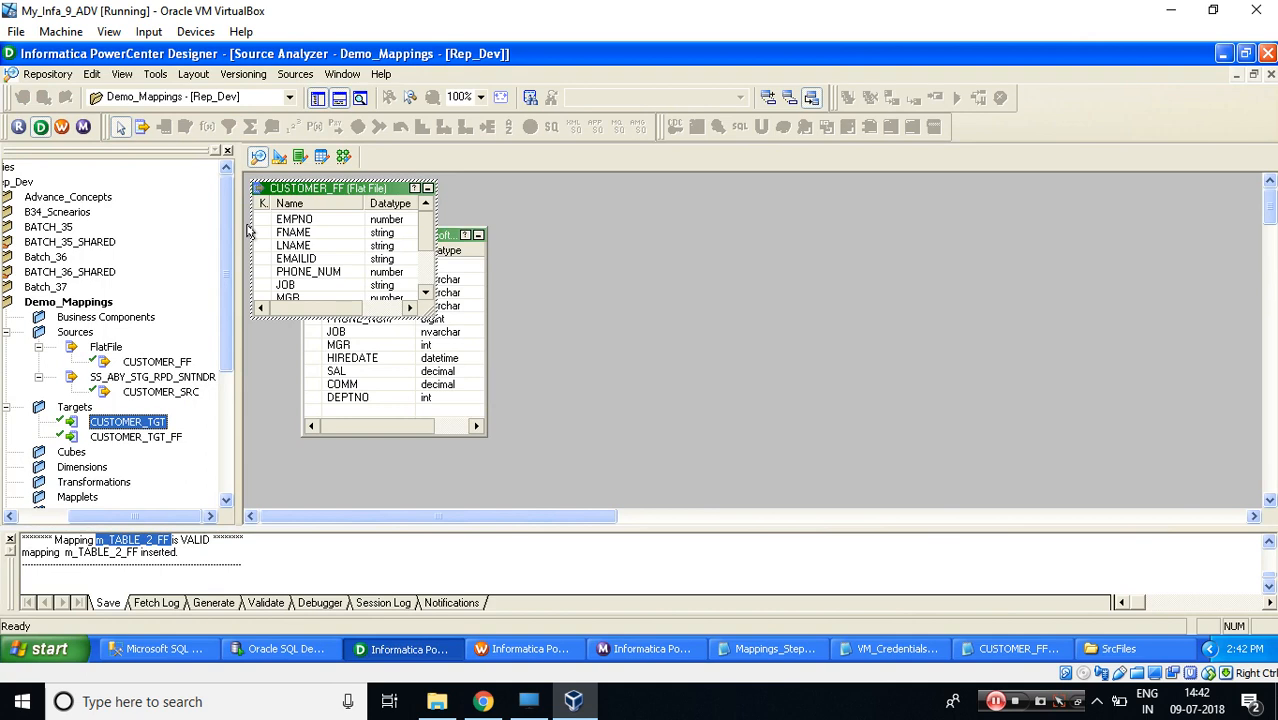
- Show CUSTOMER_TGT in the Target Designer, and switch to Mappings_Steps.txt to highlight the step about creating the mapping and adding the target
left_click(279, 157)
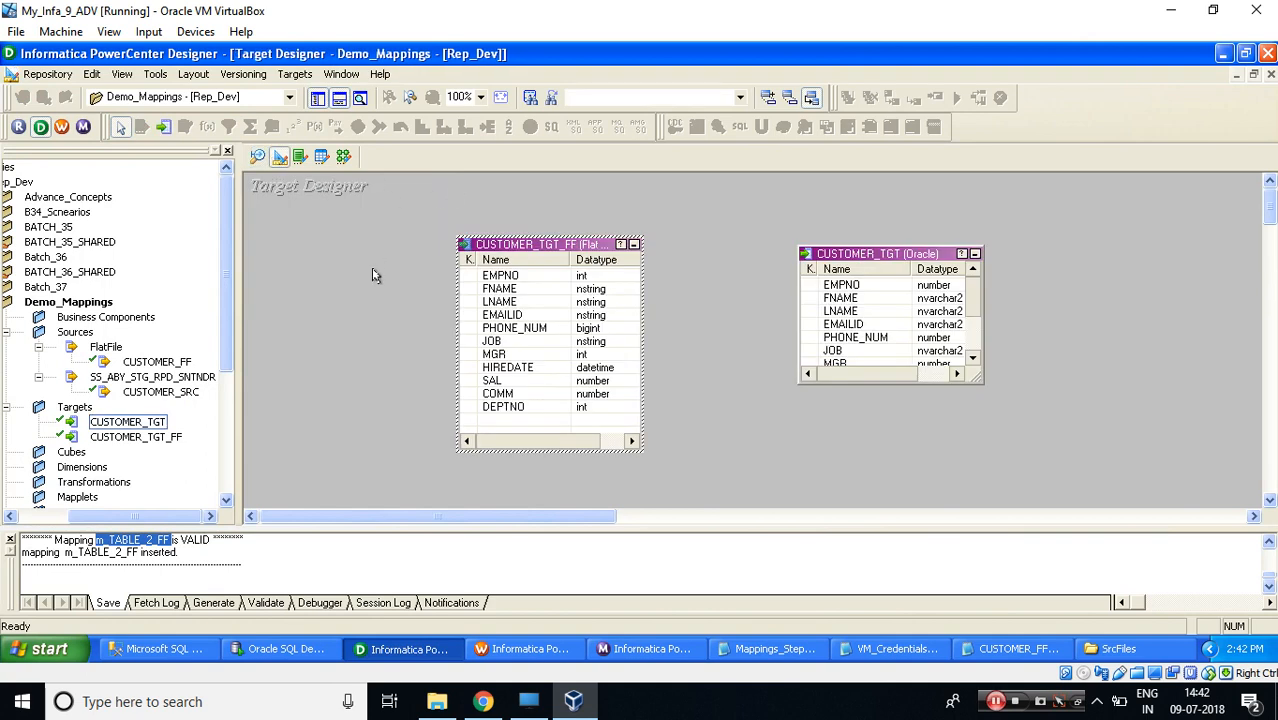
left_click(127, 423)
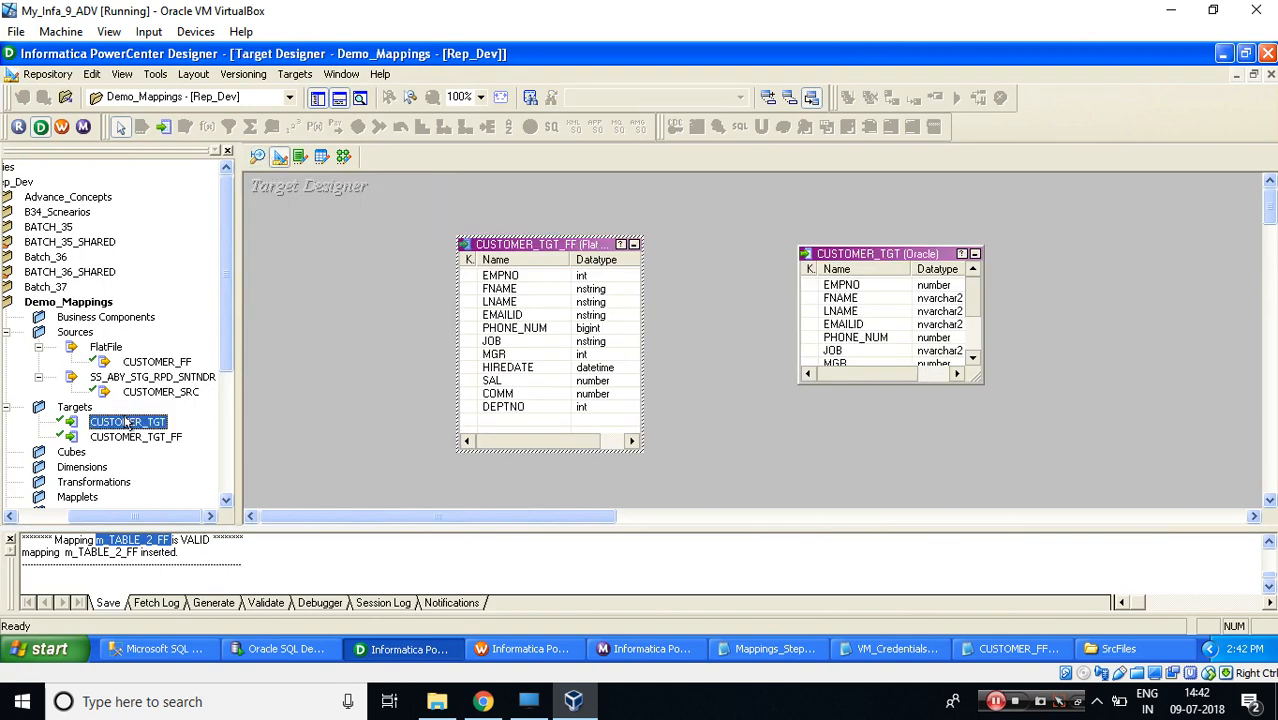
left_click(756, 645)
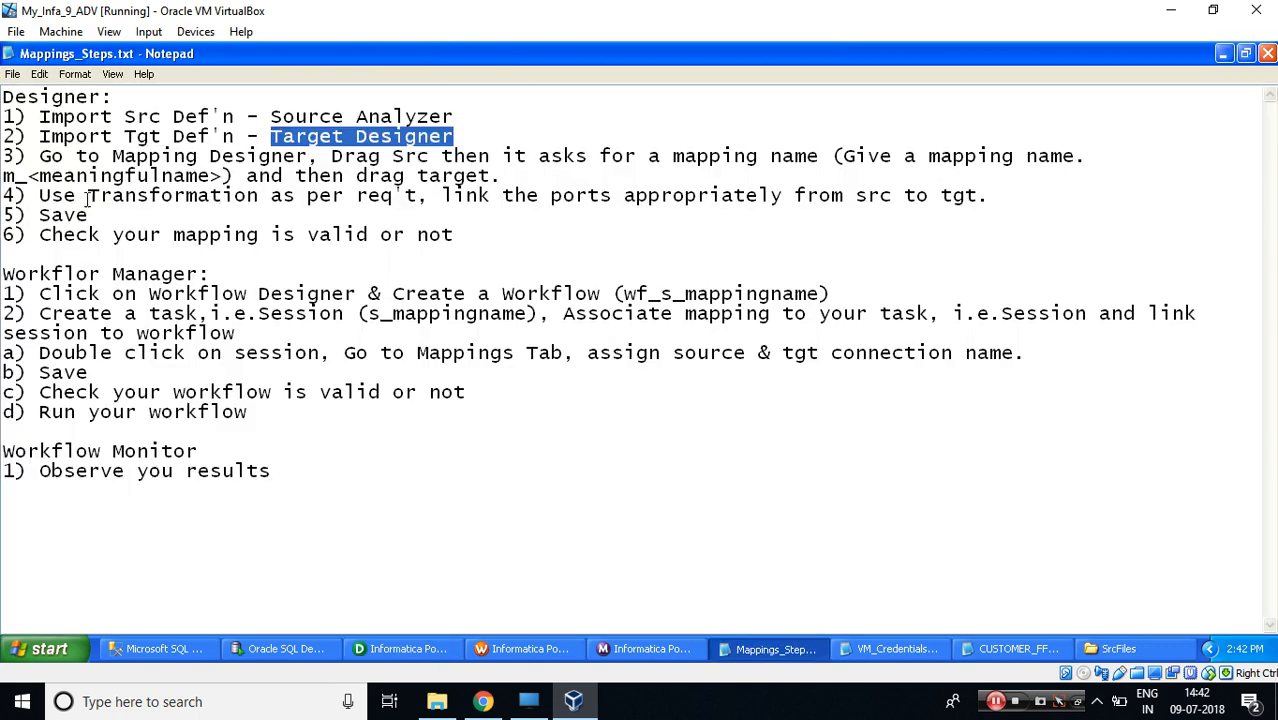
left_click_drag(40, 158, 502, 176)
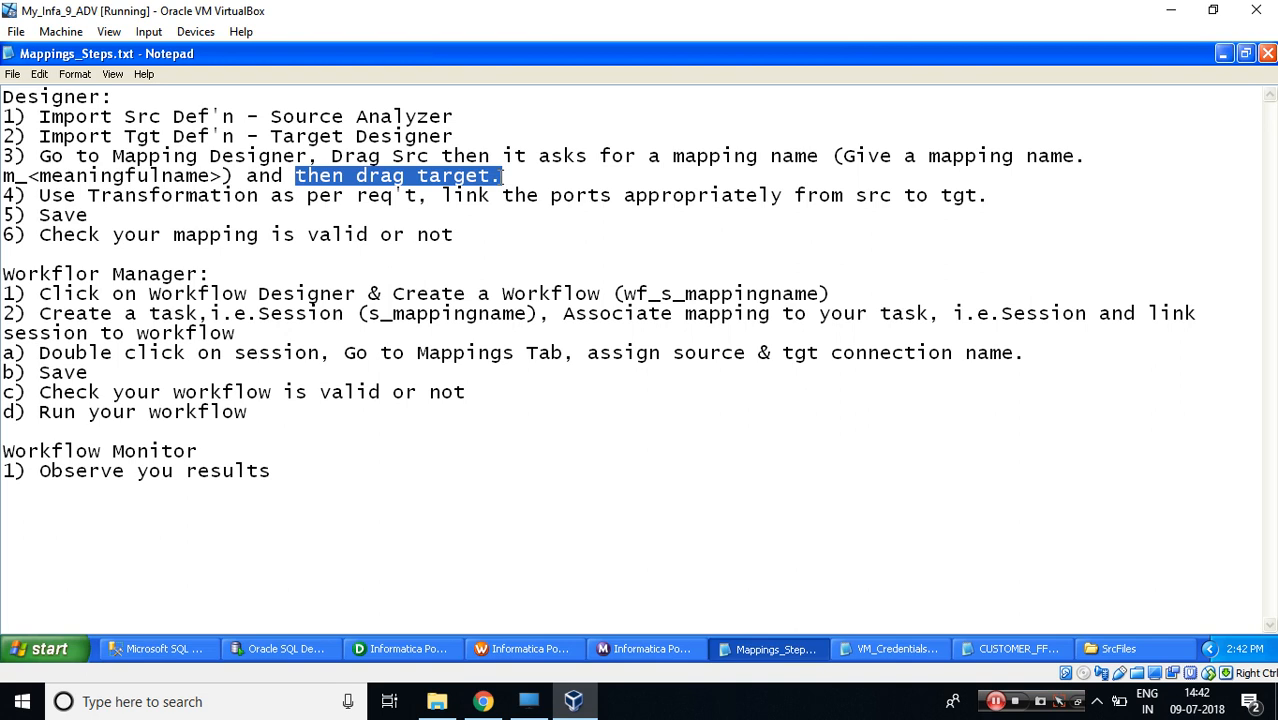
- Switch to PowerCenter Designer and create a mapping named m_FF_2_TABLE in the Mapping Designer from the CUSTOMER_FF source
left_click(398, 646)
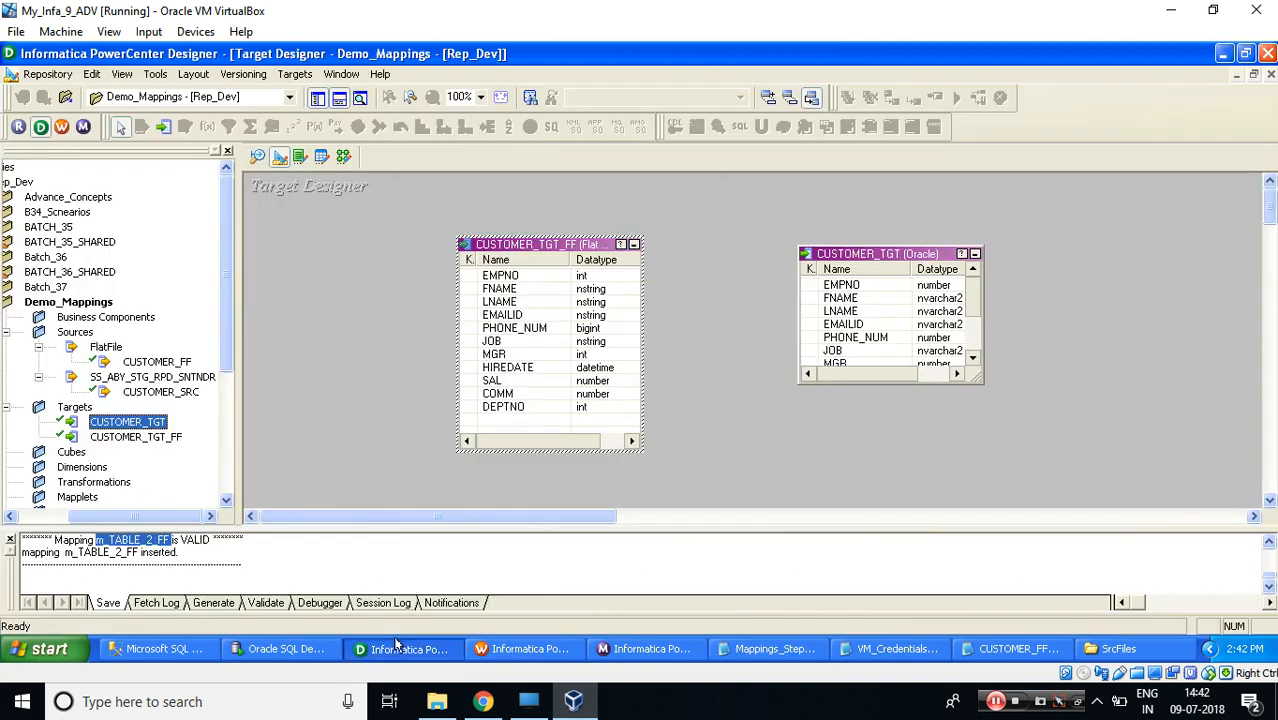
left_click(344, 158)
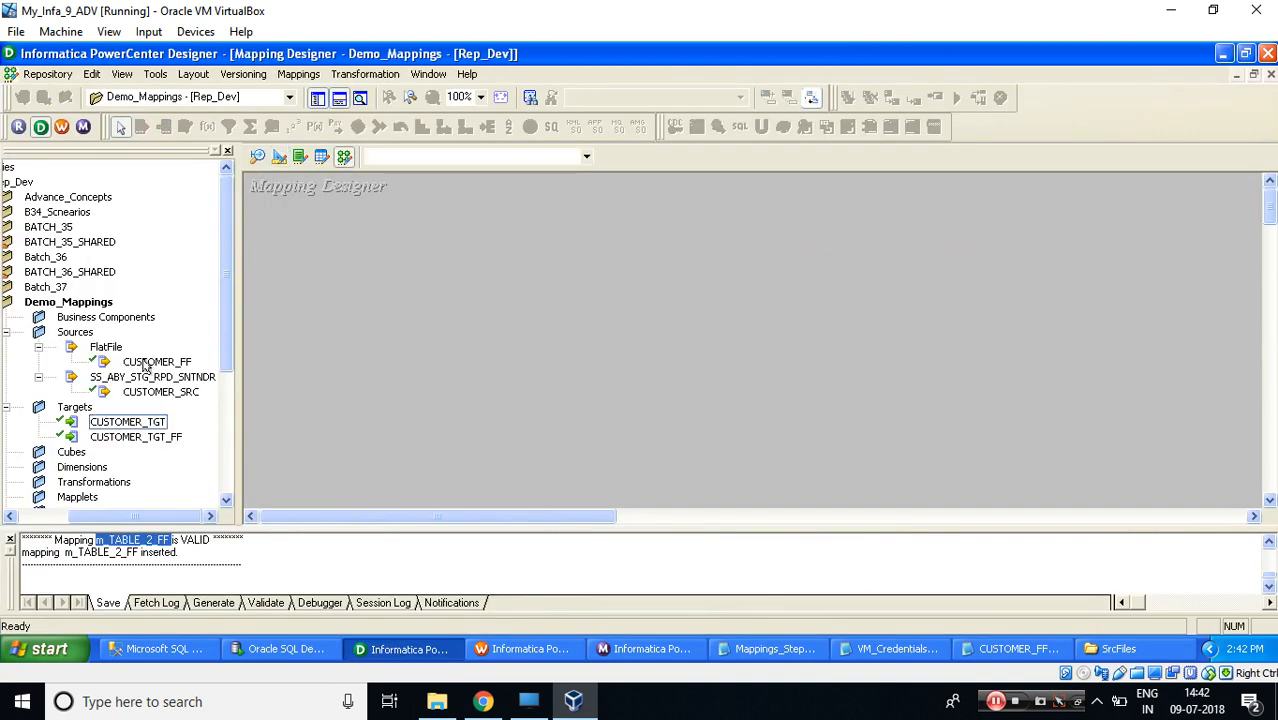
left_click_drag(150, 362, 380, 353)
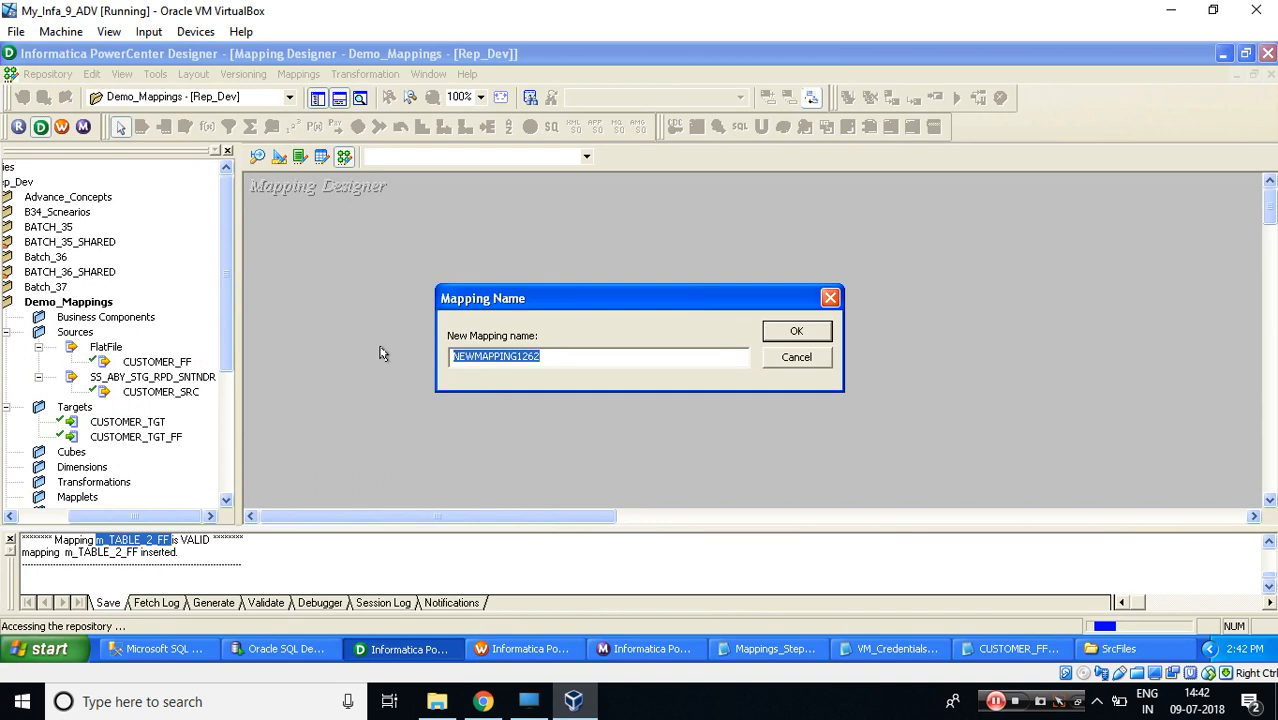
type("m_FF_2_TABLE")
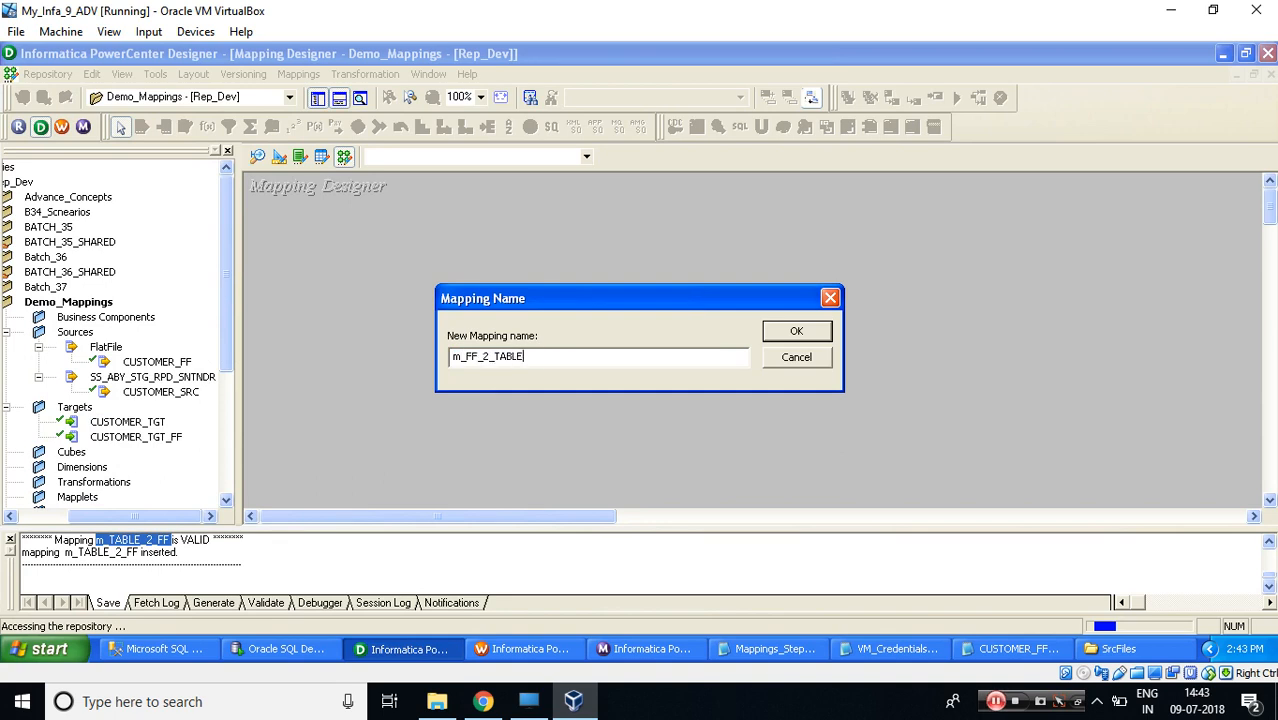
key("Return")
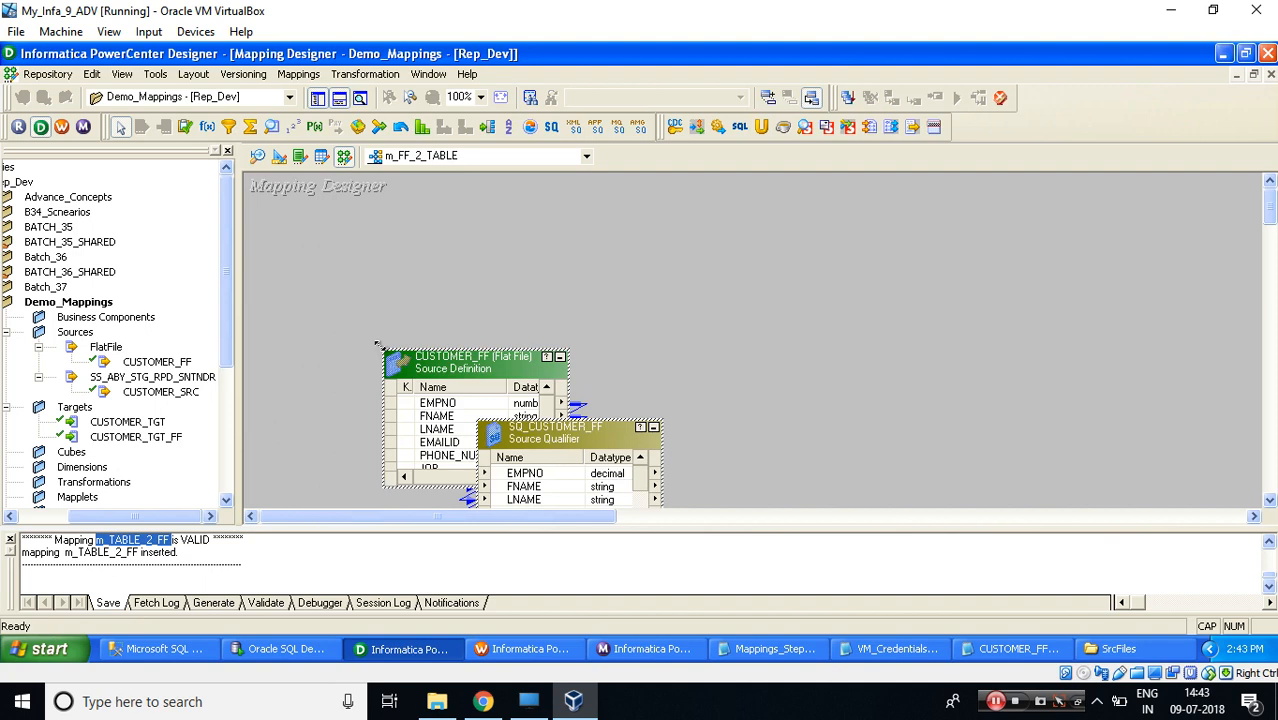
- Add the CUSTOMER_TGT target to the mapping and link all SQ_CUSTOMER_FF ports to the matching target ports
left_click_drag(424, 363, 353, 283)
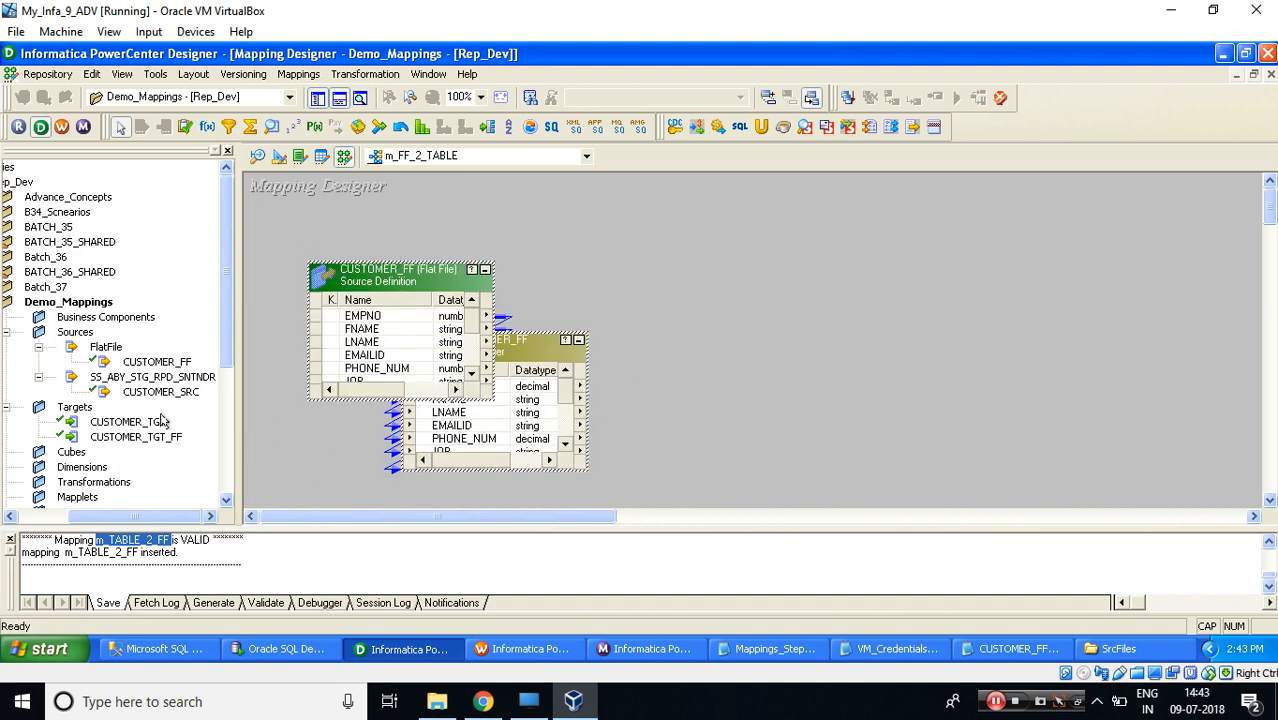
left_click_drag(126, 424, 777, 315)
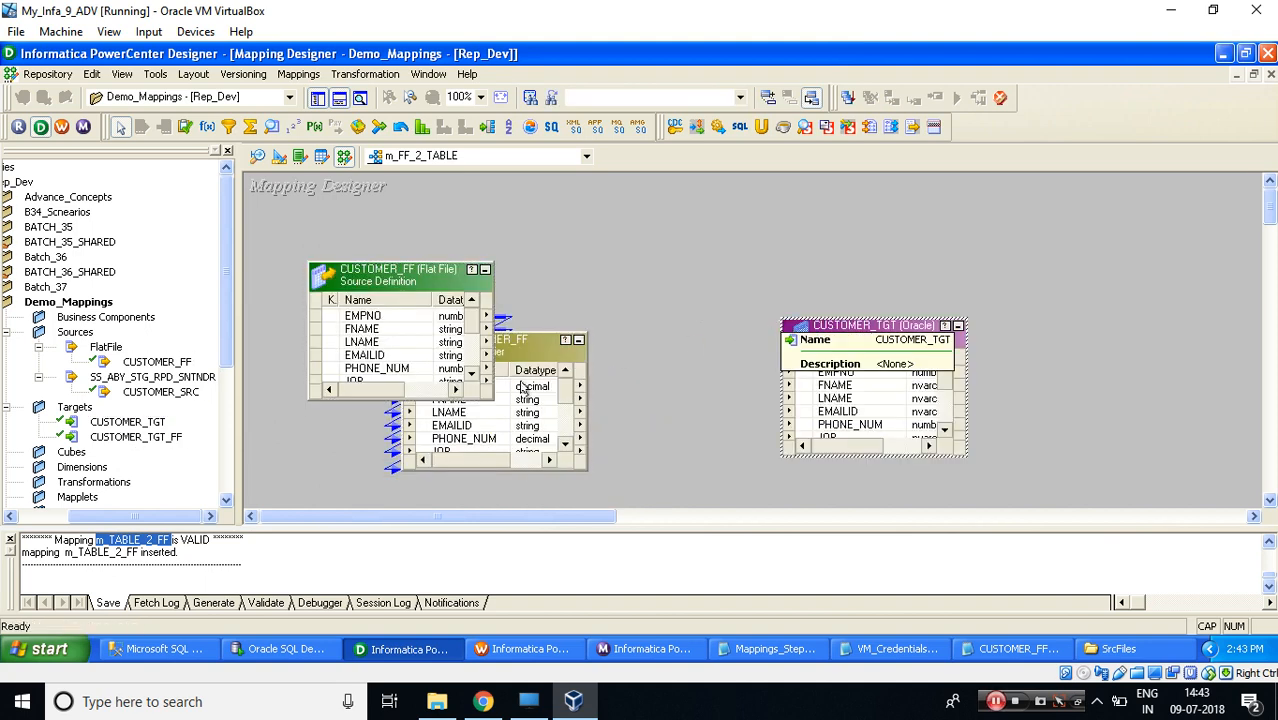
left_click(517, 352)
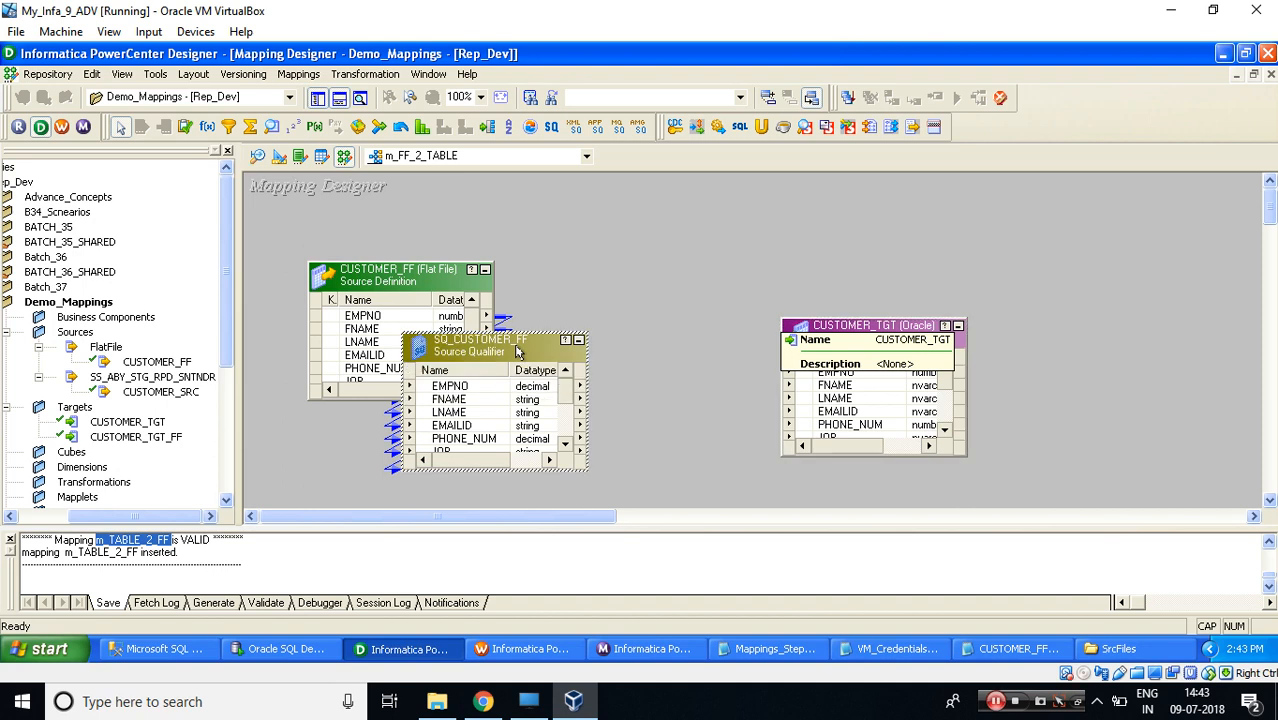
right_click(472, 401)
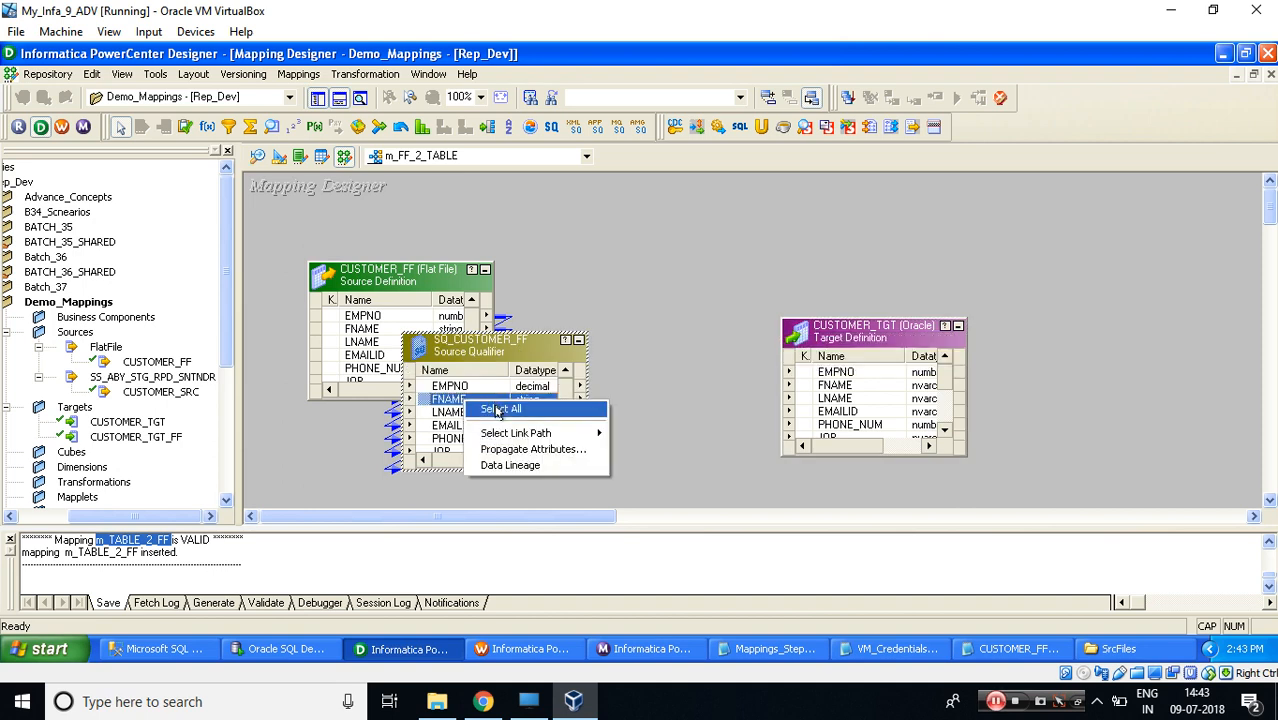
left_click(497, 409)
left_click_drag(424, 390, 806, 375)
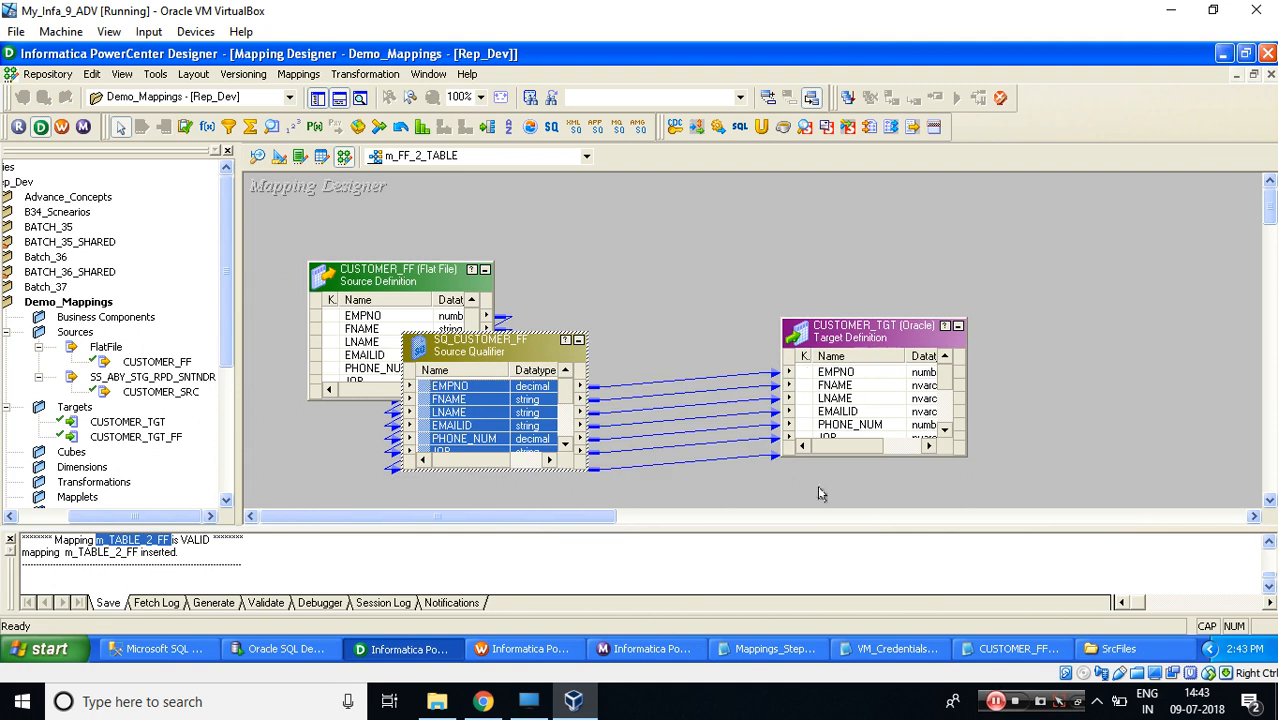
- Switch to Mappings_Steps.txt and highlight the steps about linking the ports and checking that the mapping is valid
left_click(772, 648)
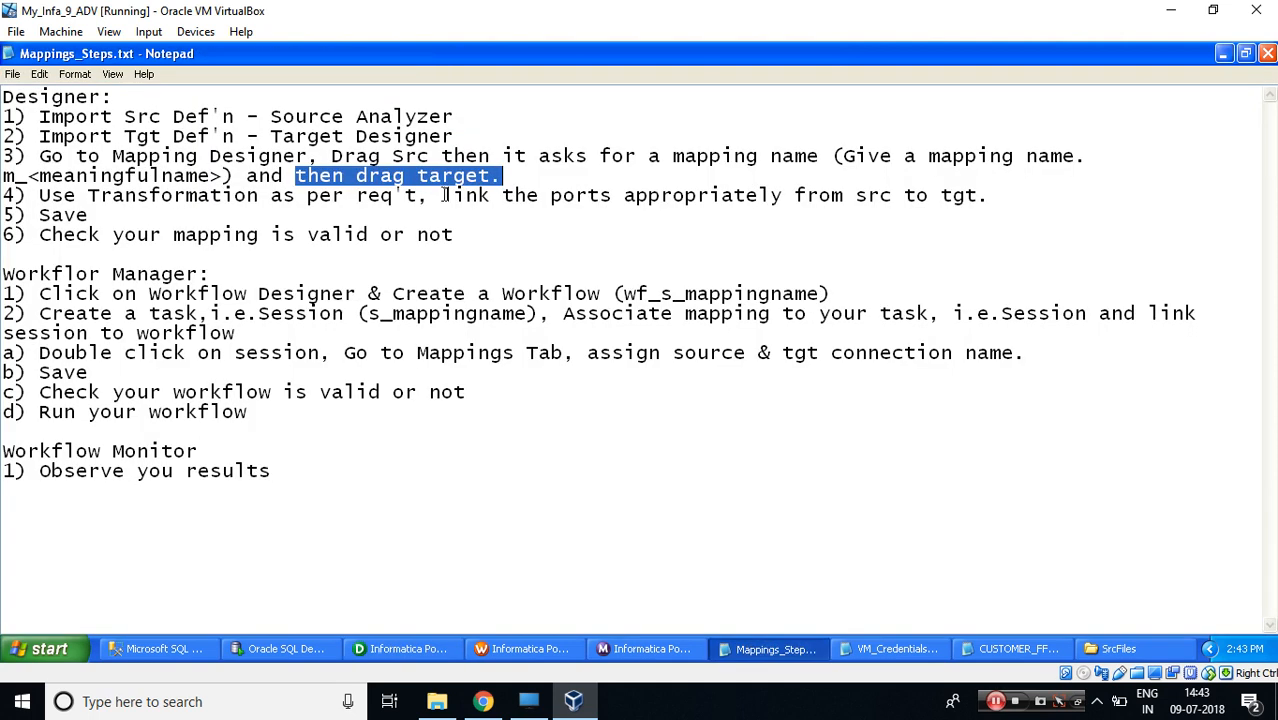
left_click_drag(452, 195, 980, 198)
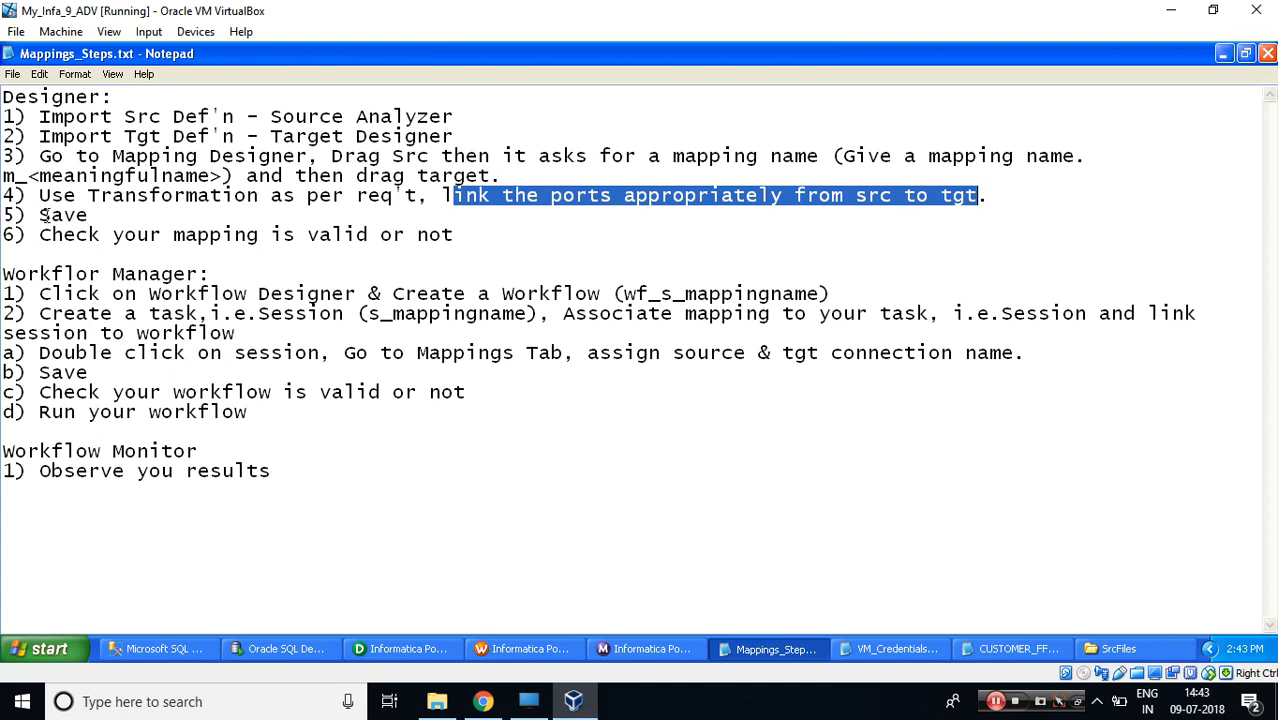
left_click_drag(40, 215, 461, 233)
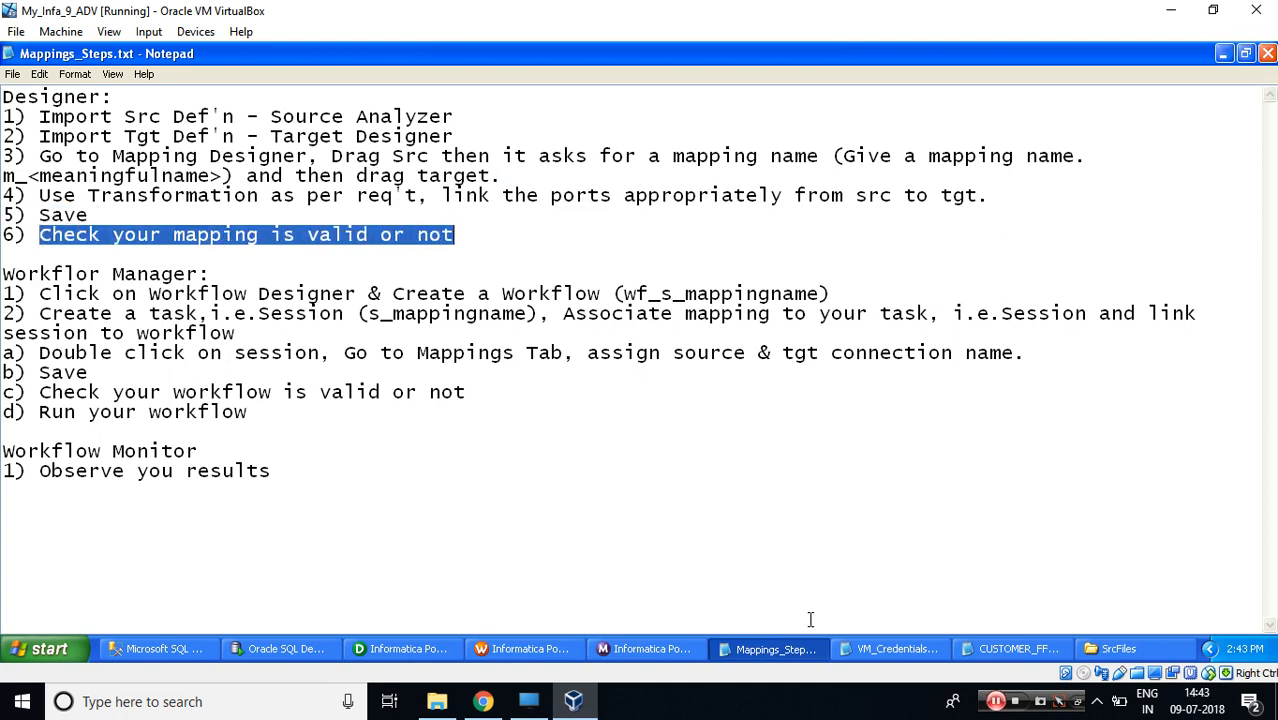
- Switch to PowerCenter Designer, save the m_FF_2_TABLE mapping and check its validation message in the save output
left_click(403, 649)
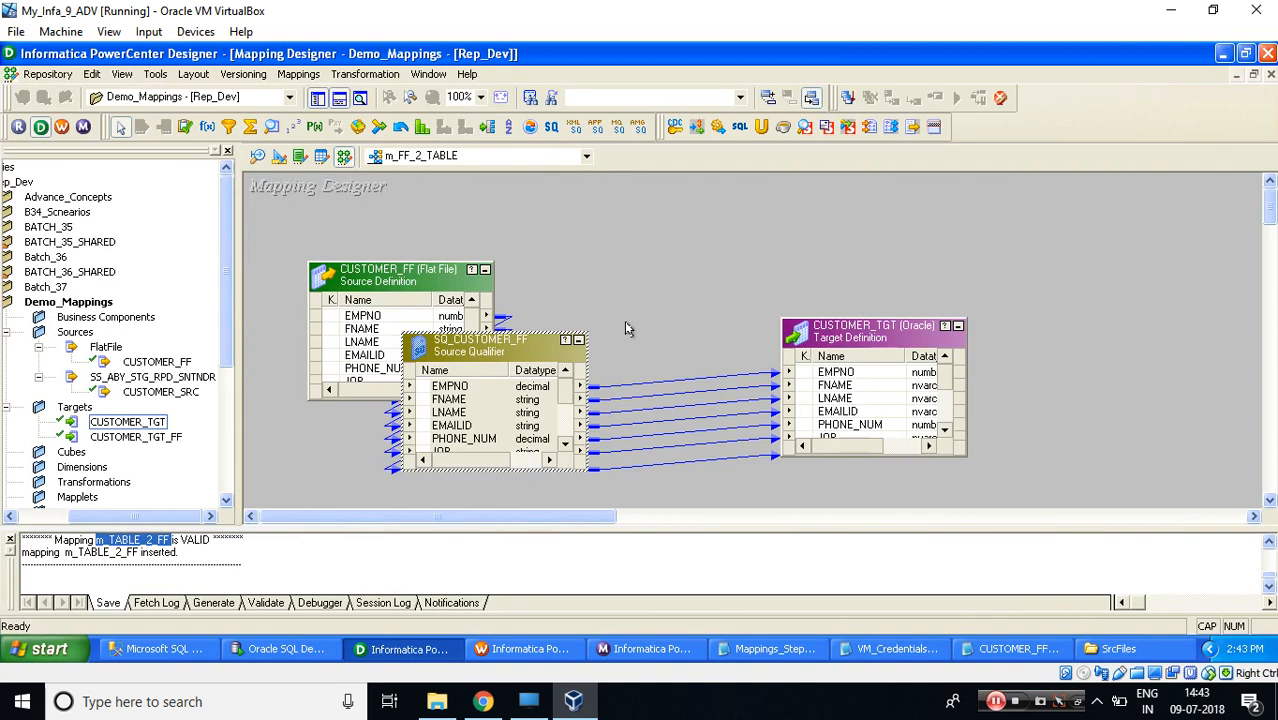
key("ctrl+s")
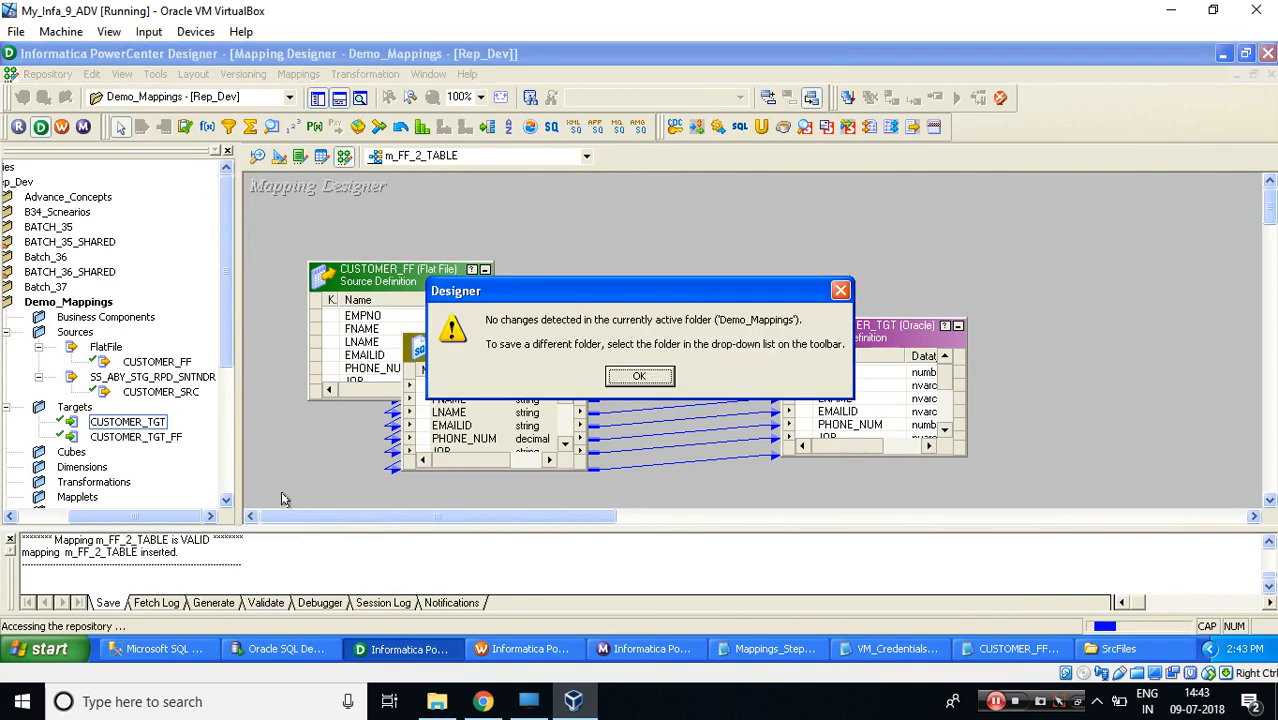
left_click(642, 376)
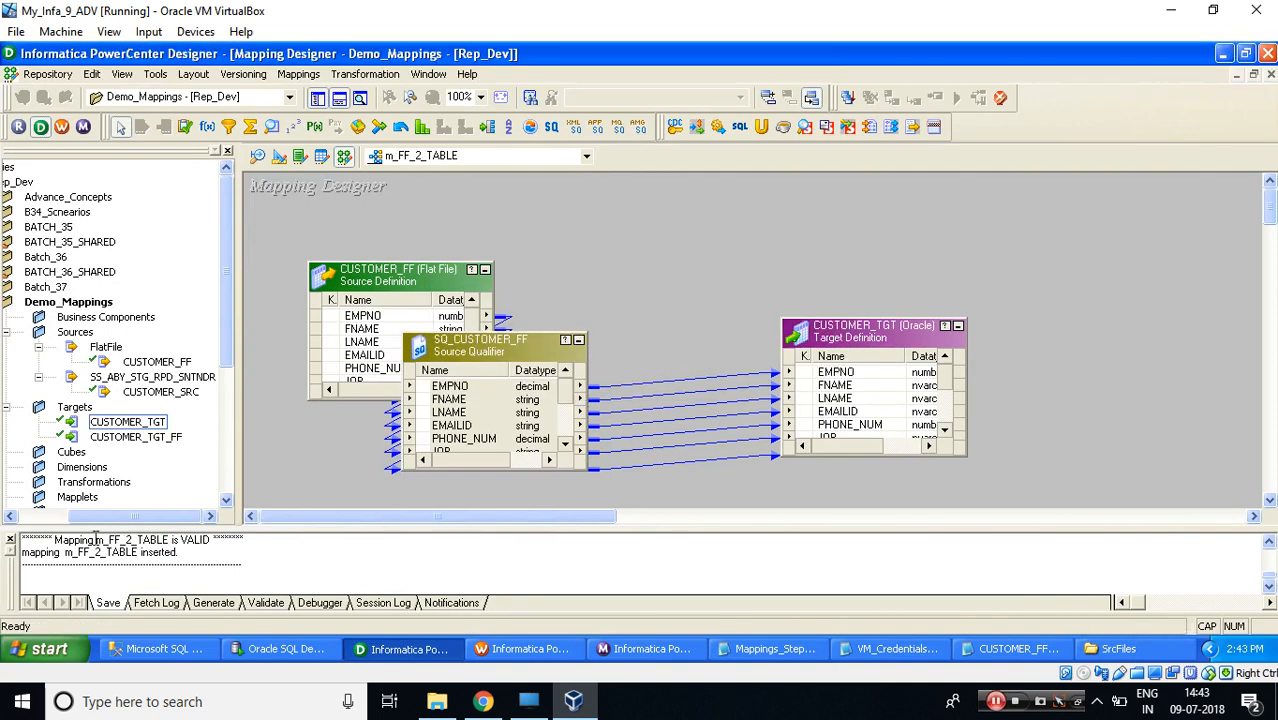
left_click_drag(95, 539, 184, 540)
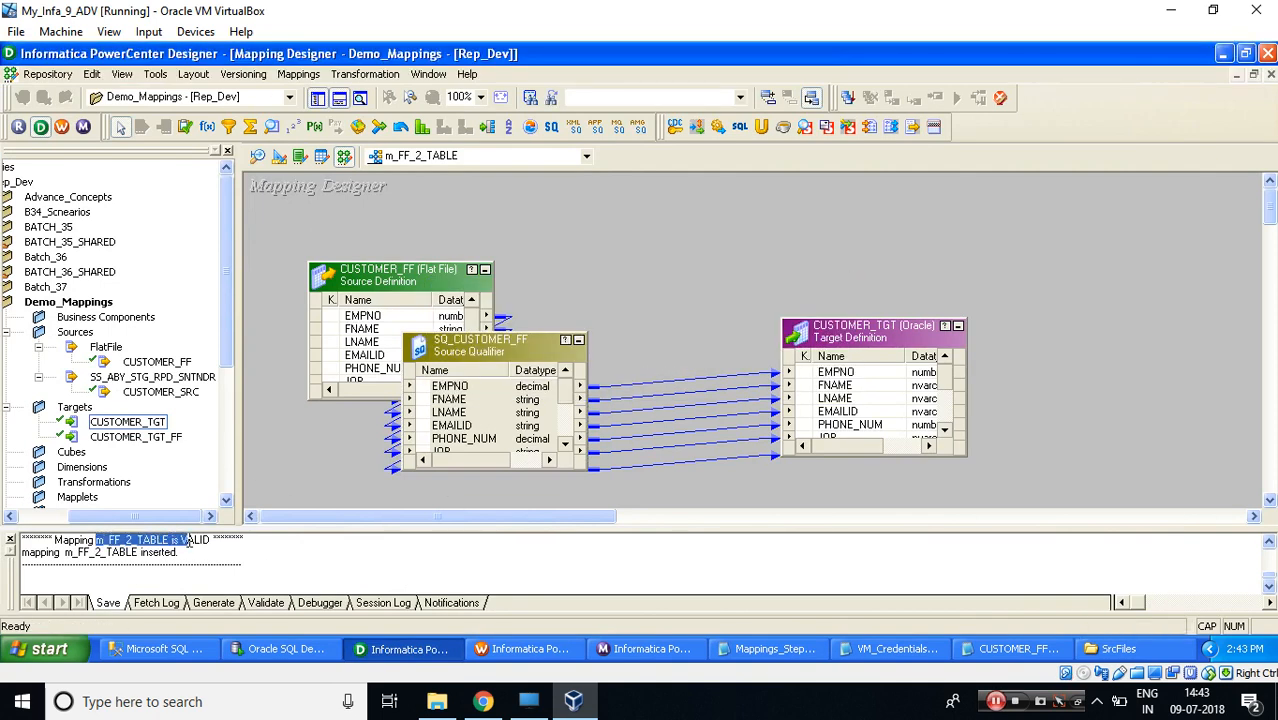
left_click(698, 274)
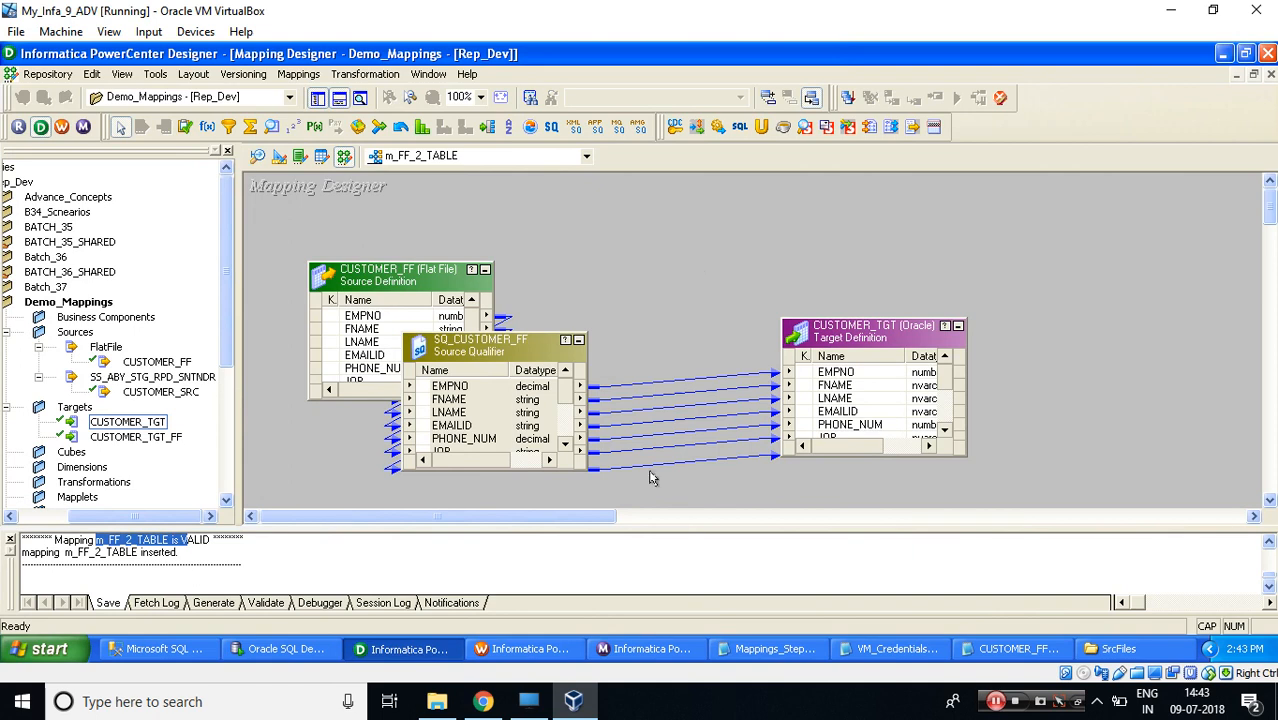
- Highlight the workflow creation step in Mappings_Steps.txt, and switch to Informatica PowerCenter Workflow Manager
left_click(790, 648)
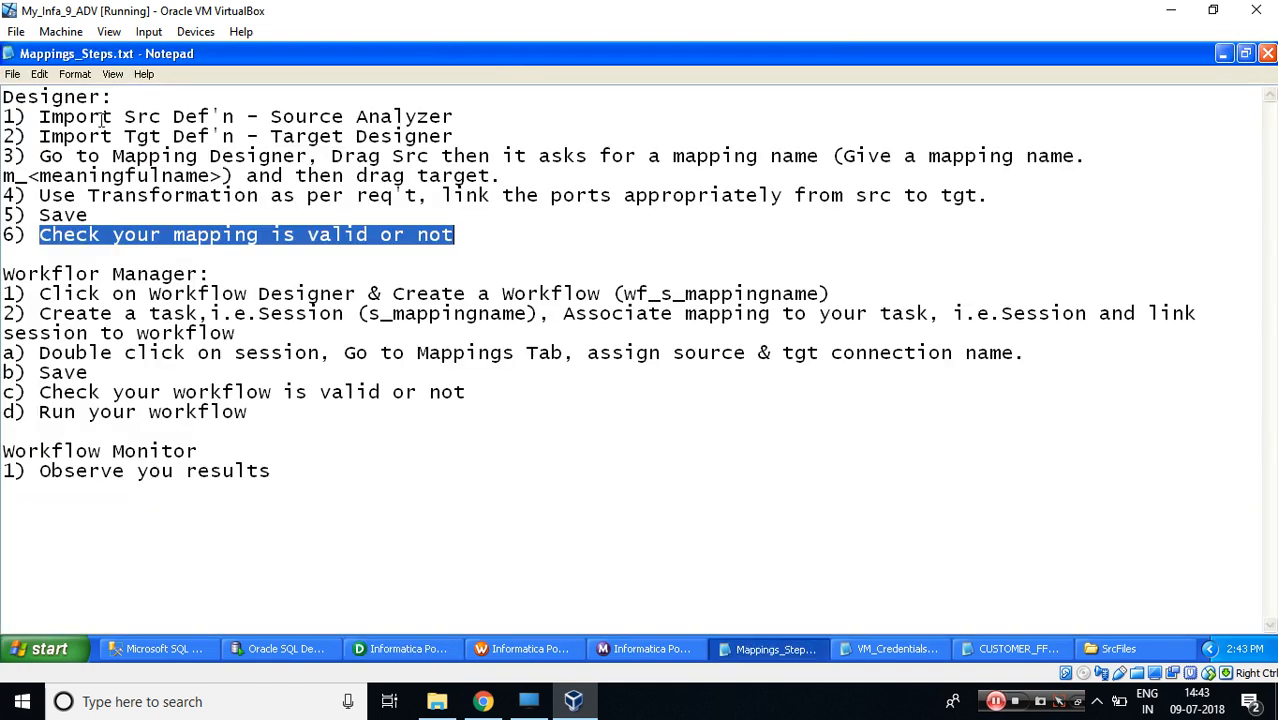
left_click_drag(210, 273, 860, 289)
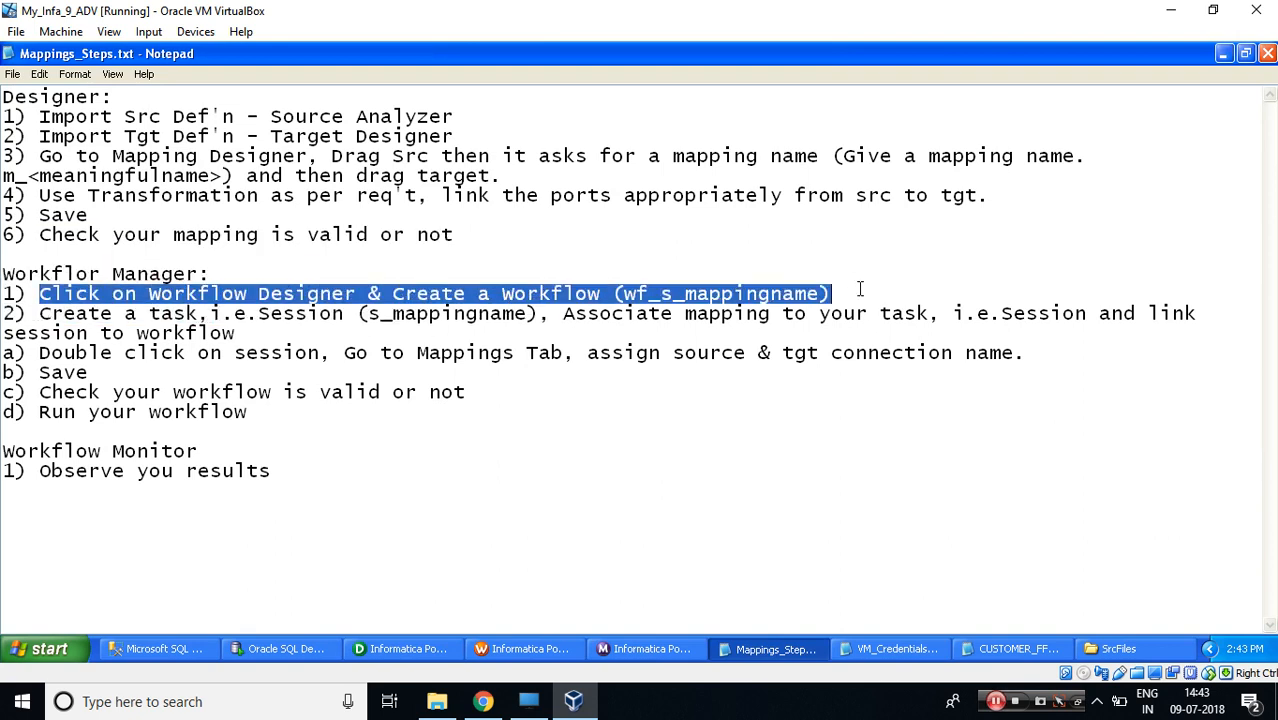
left_click(478, 649)
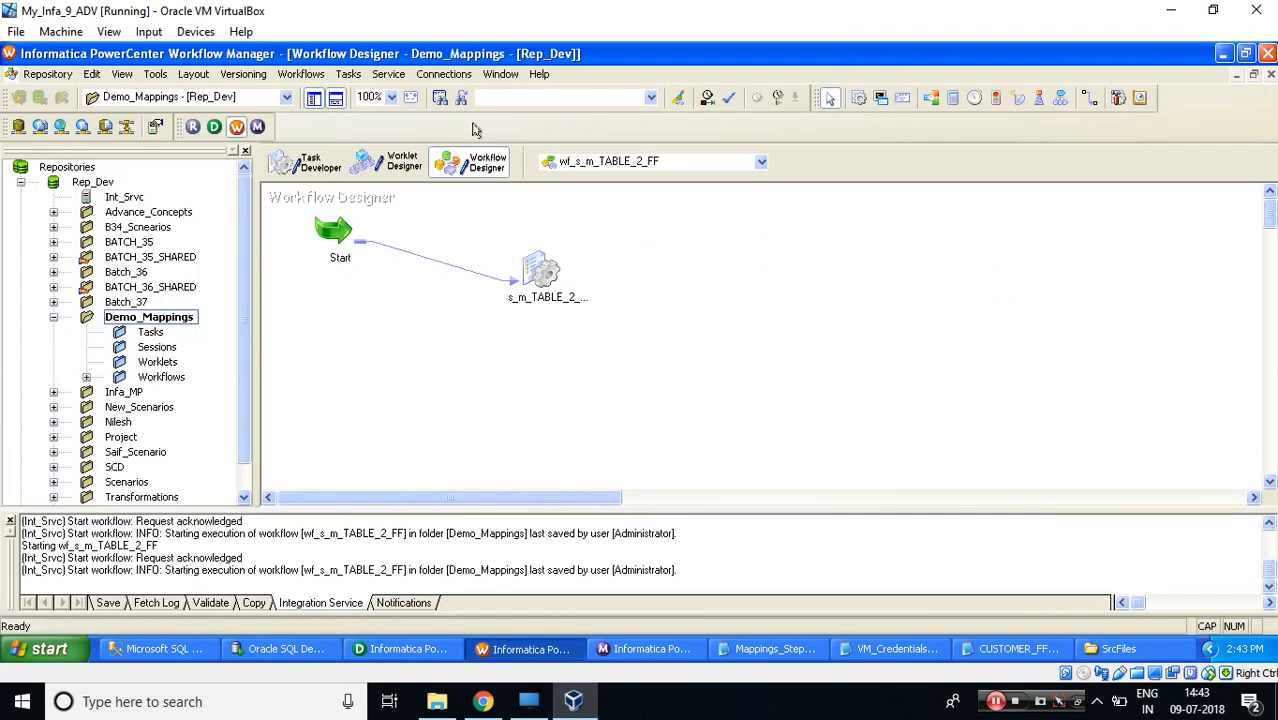
- Create a workflow named wf_s_m_FF_2_TABLE, taking the mapping name from its properties in PowerCenter Designer
left_click(300, 75)
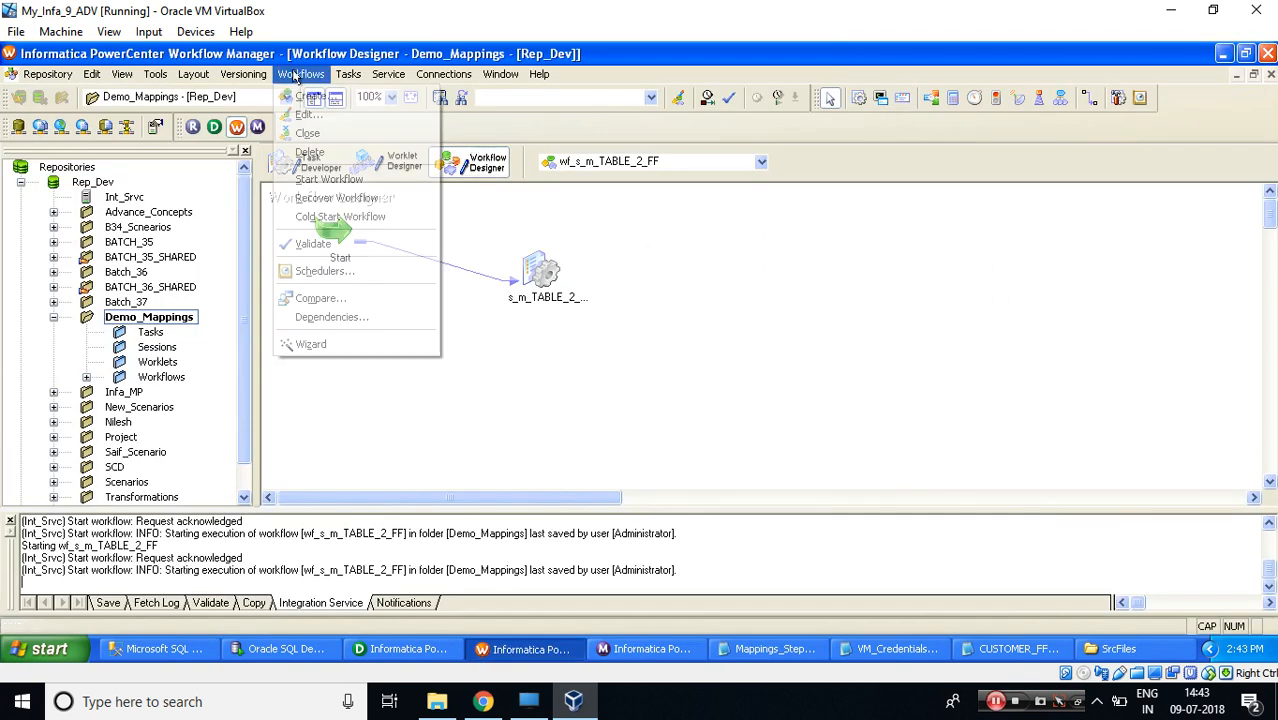
left_click(308, 95)
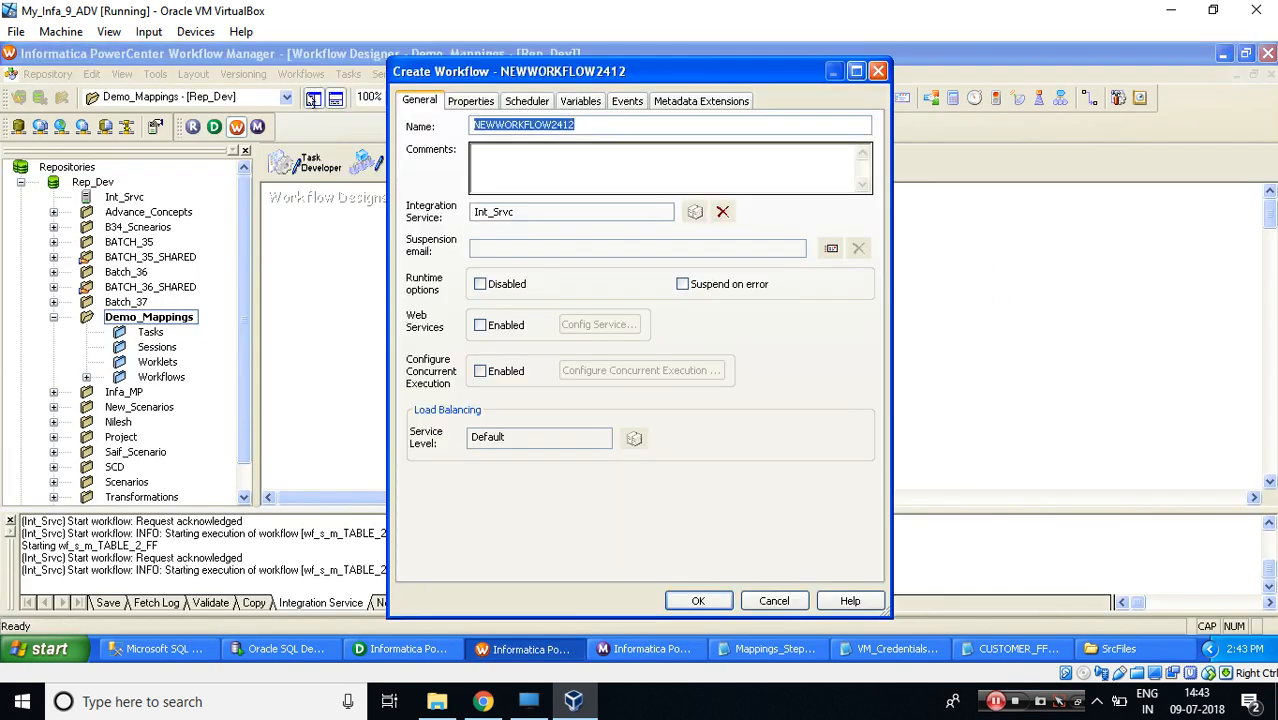
type("wf_s_")
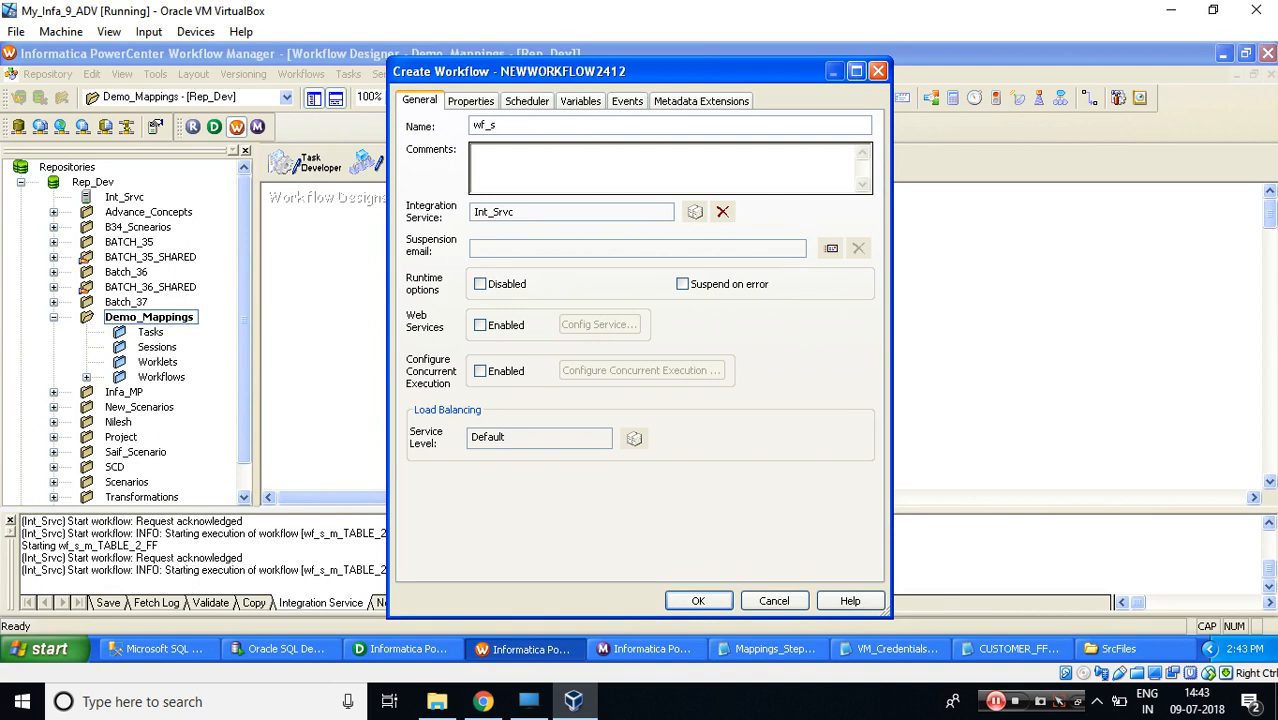
left_click(388, 648)
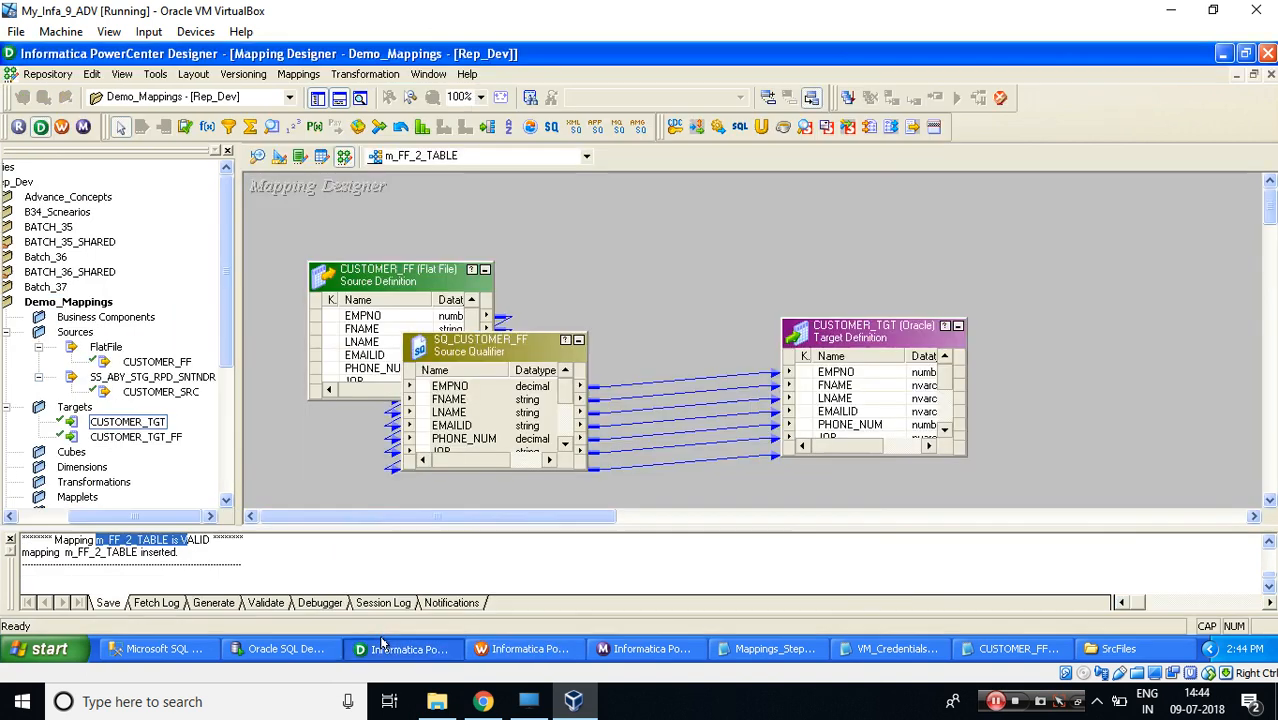
left_click(298, 74)
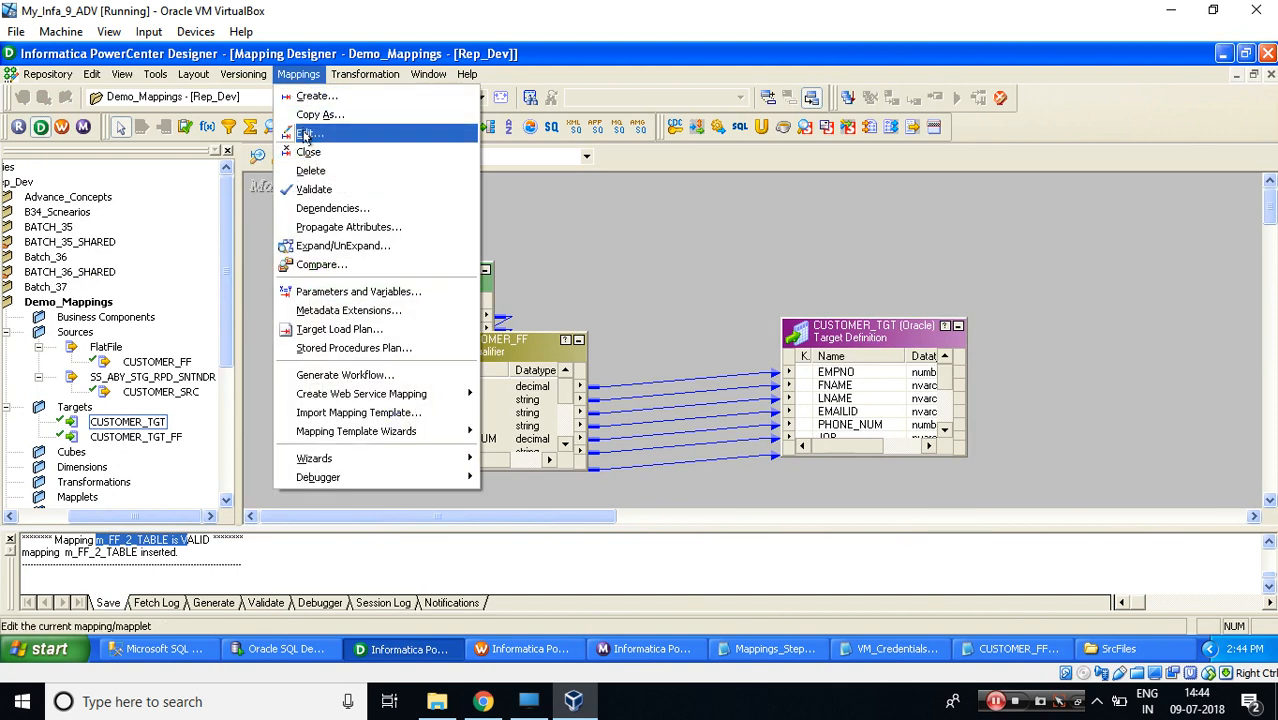
left_click(305, 135)
key("Escape")
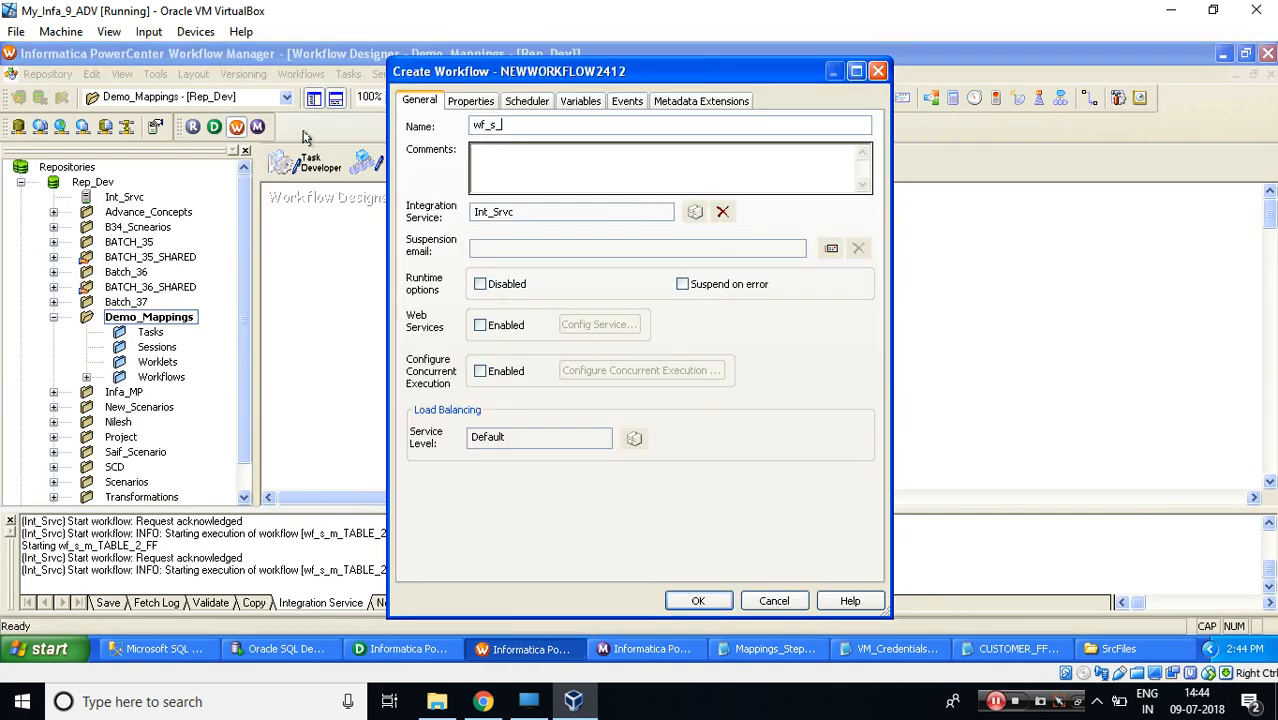
type("m_FF_2_TABLE")
left_click(690, 599)
- Highlight the session task creation step in Mappings_Steps.txt, and switch back to Informatica PowerCenter Workflow Manager
left_click(770, 648)
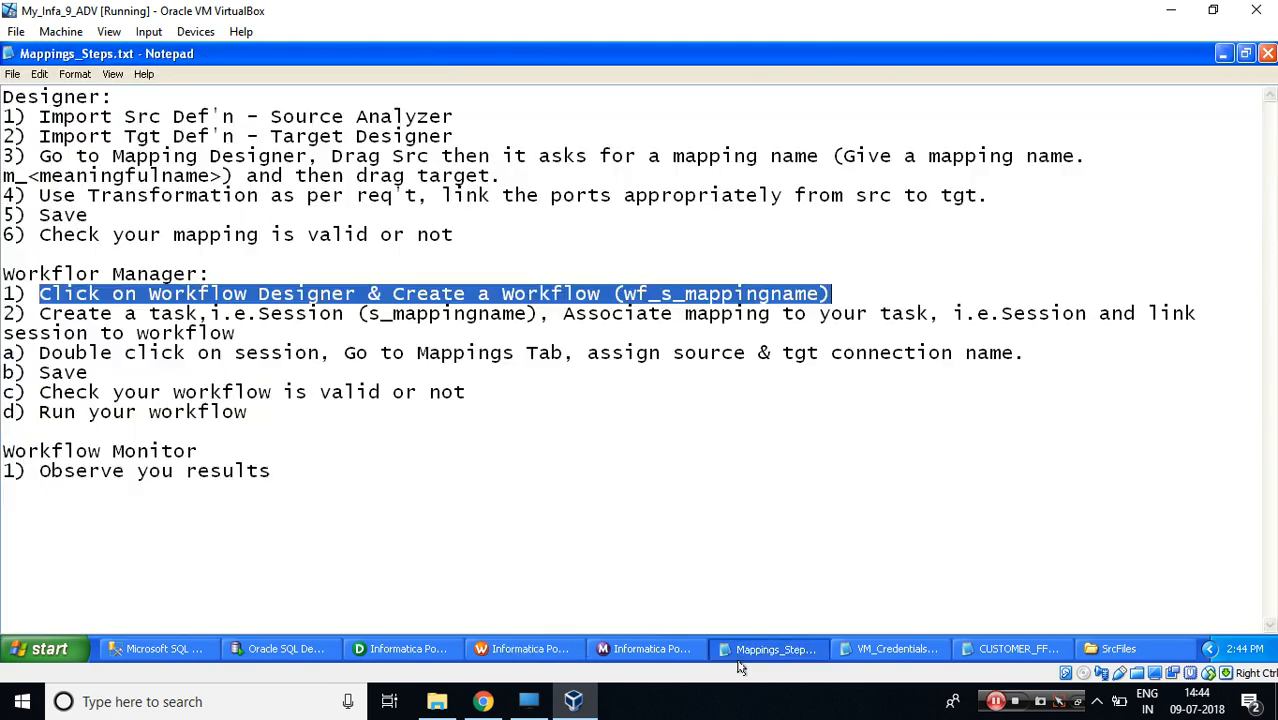
left_click_drag(38, 313, 555, 313)
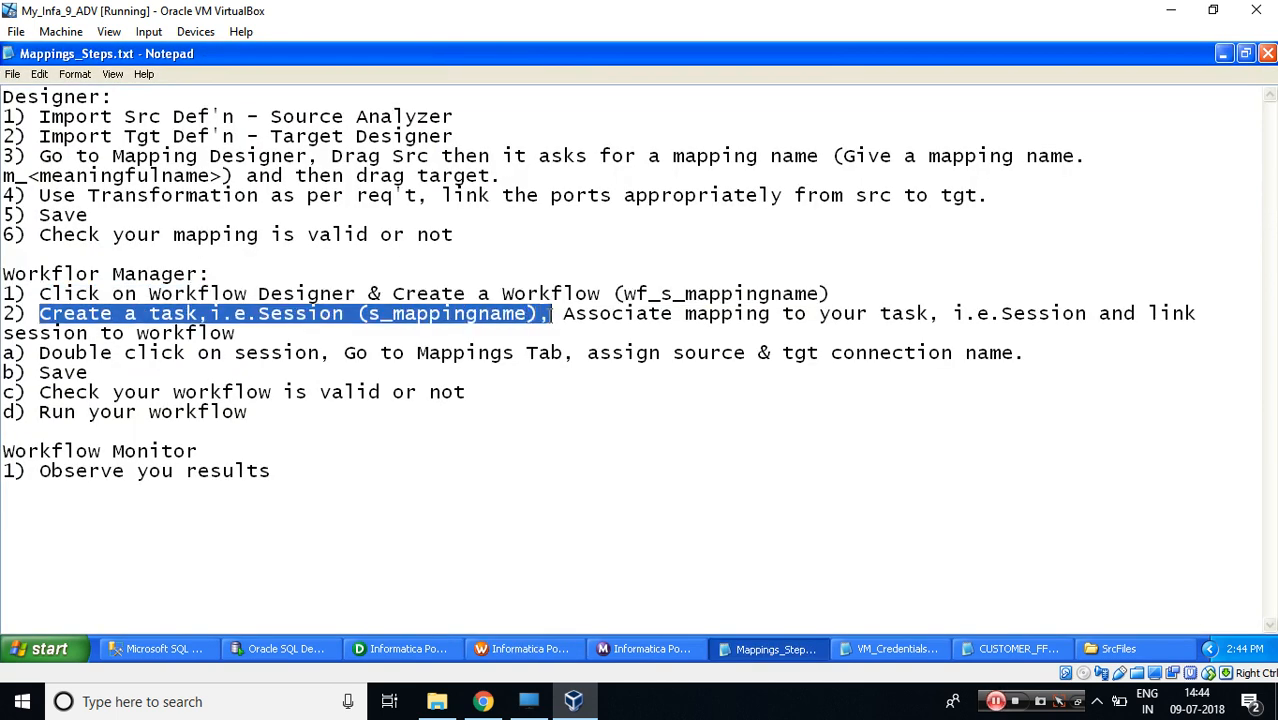
key("alt+Tab")
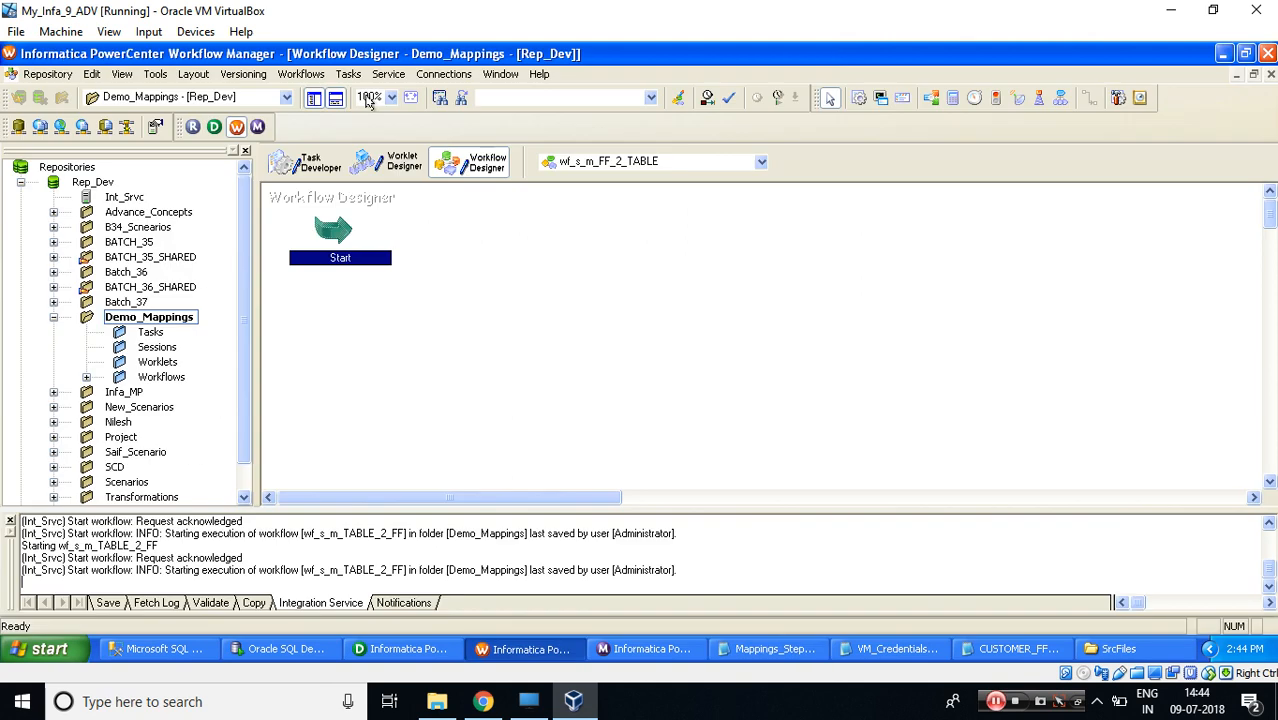
- Start a new task of type Session in the workflow and name it s_m_FF_2_TABLE
left_click(348, 75)
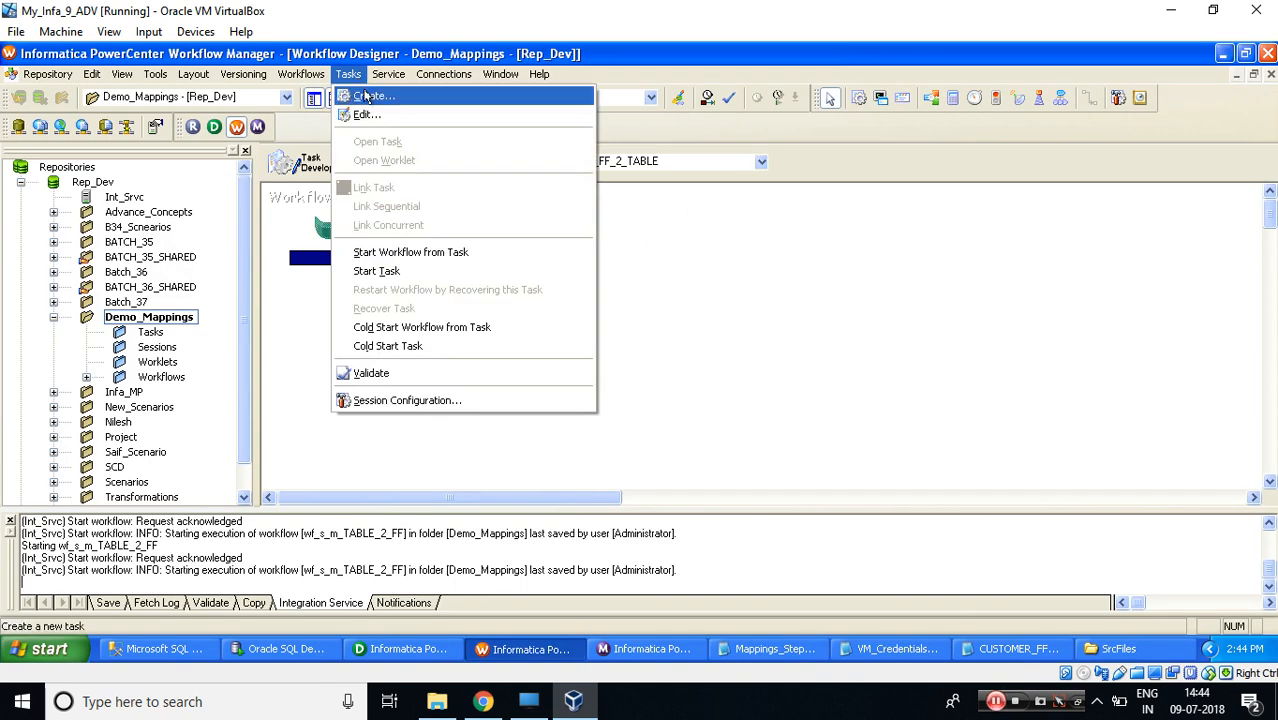
left_click(365, 95)
key("Tab")
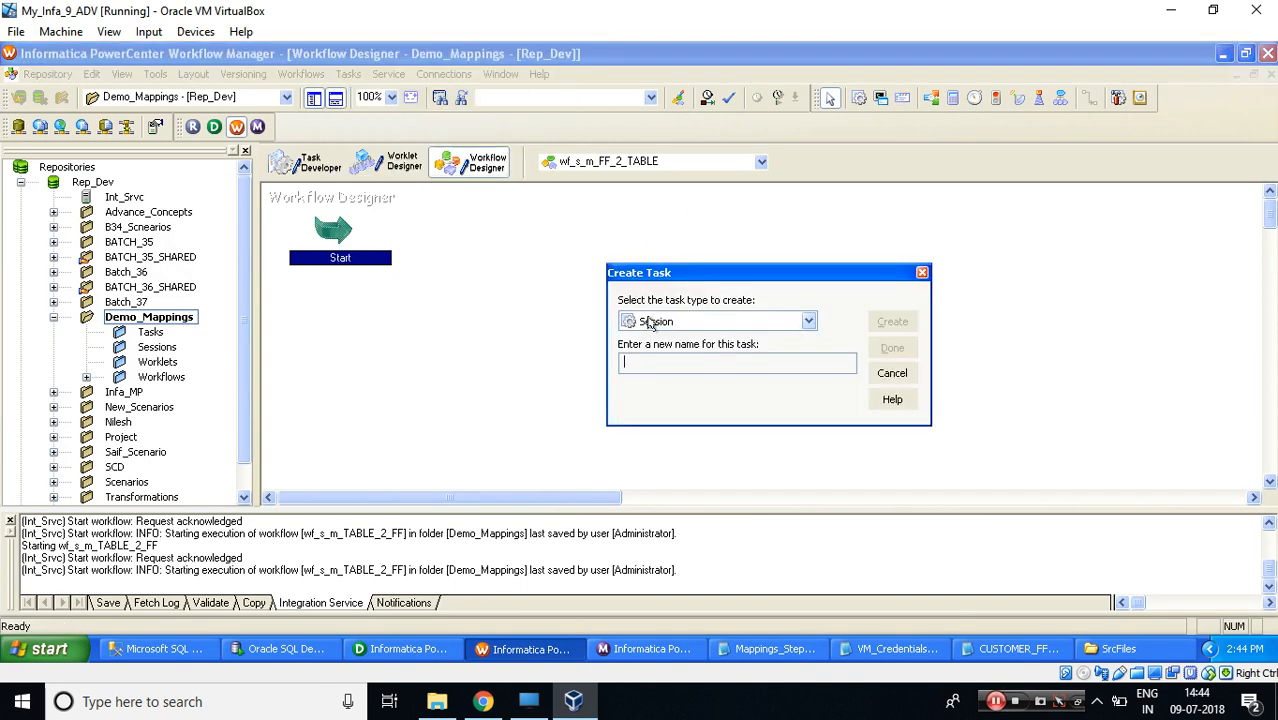
type("s_")
type("m_FF_2_TABLE")
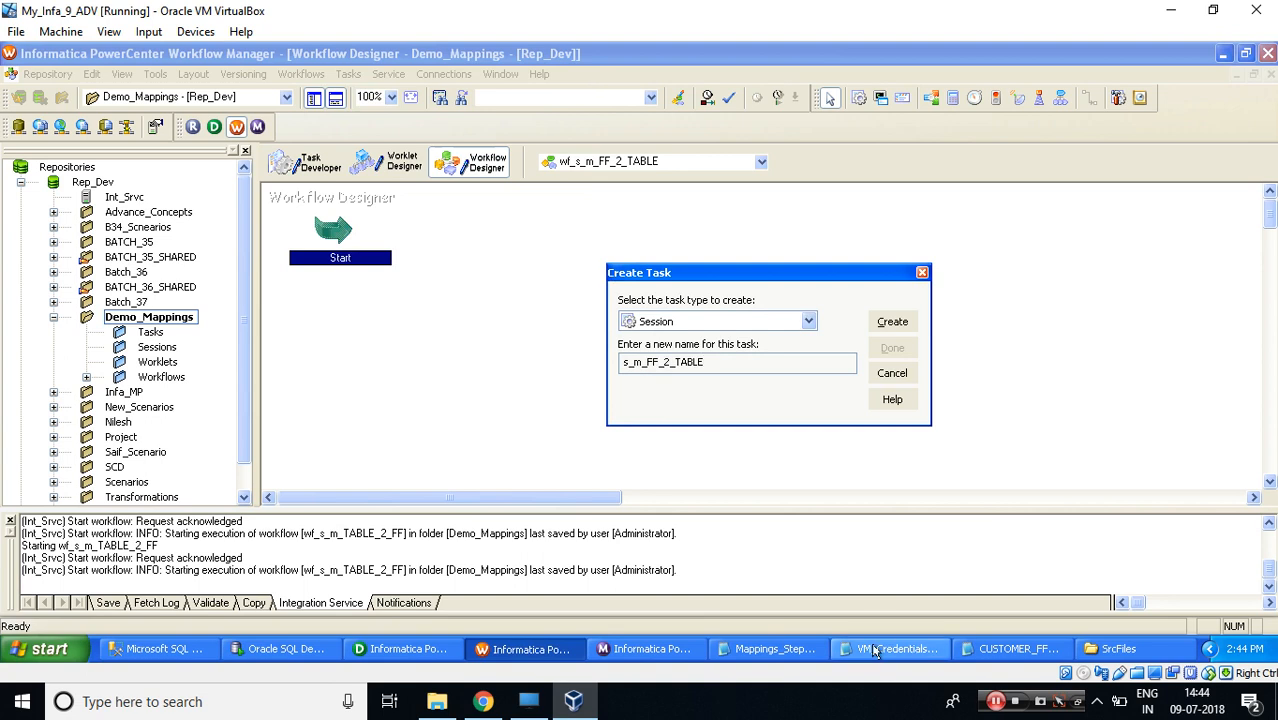
- Highlight the step about associating the mapping and linking the session in Mappings_Steps.txt, and return to PowerCenter Workflow Manager
left_click(770, 649)
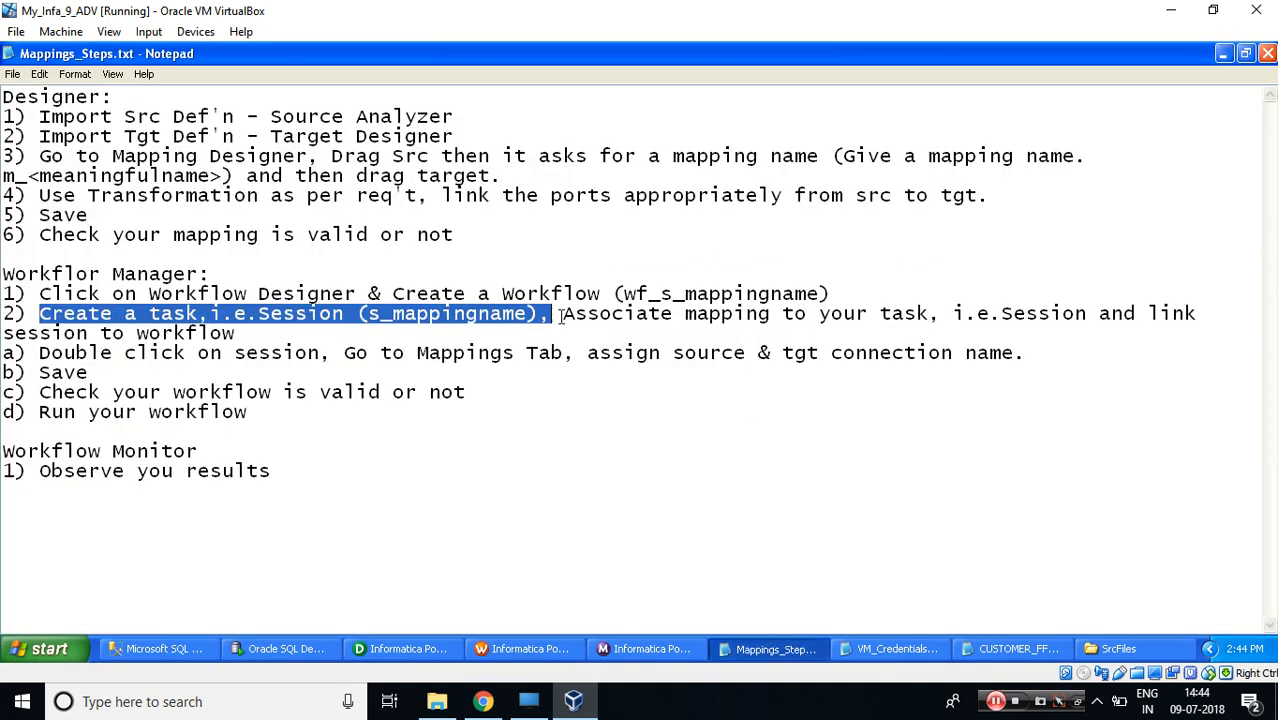
left_click_drag(563, 316, 236, 335)
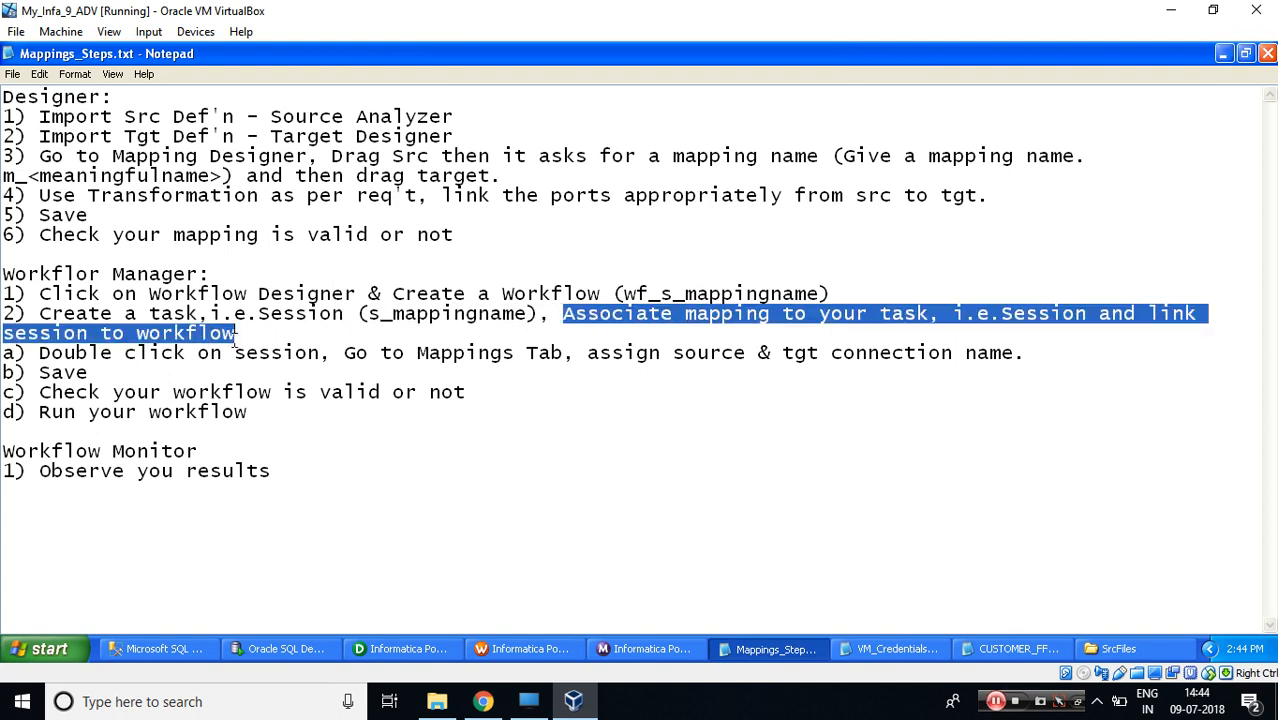
left_click(522, 649)
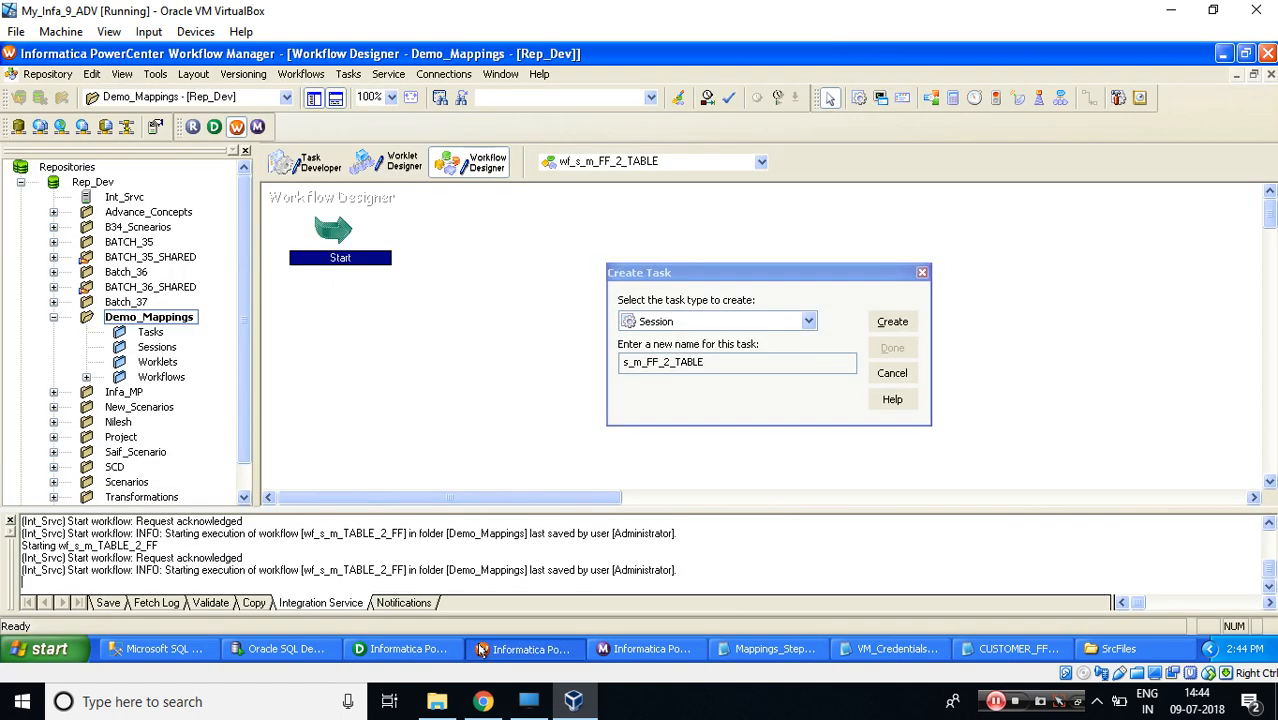
- Create the session task with the m_FF_2_TABLE mapping associated, and finish task creation
left_click(893, 321)
left_click_drag(748, 224, 1019, 243)
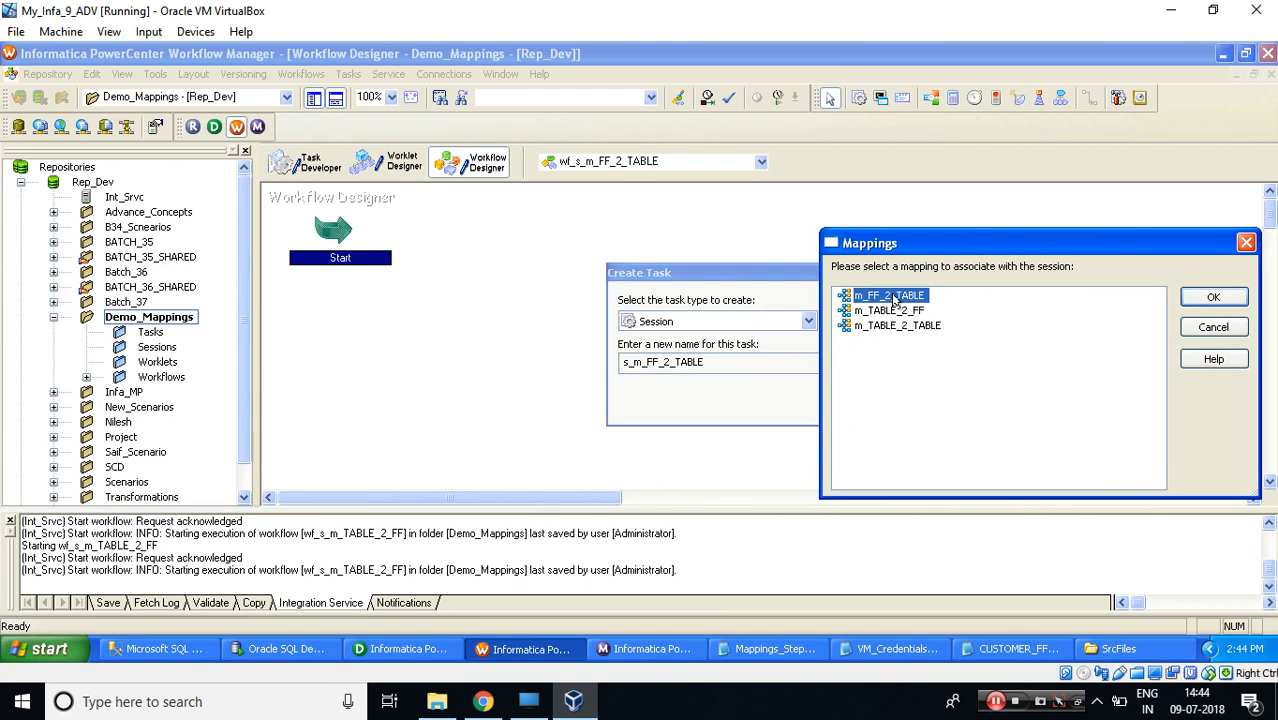
left_click(1207, 297)
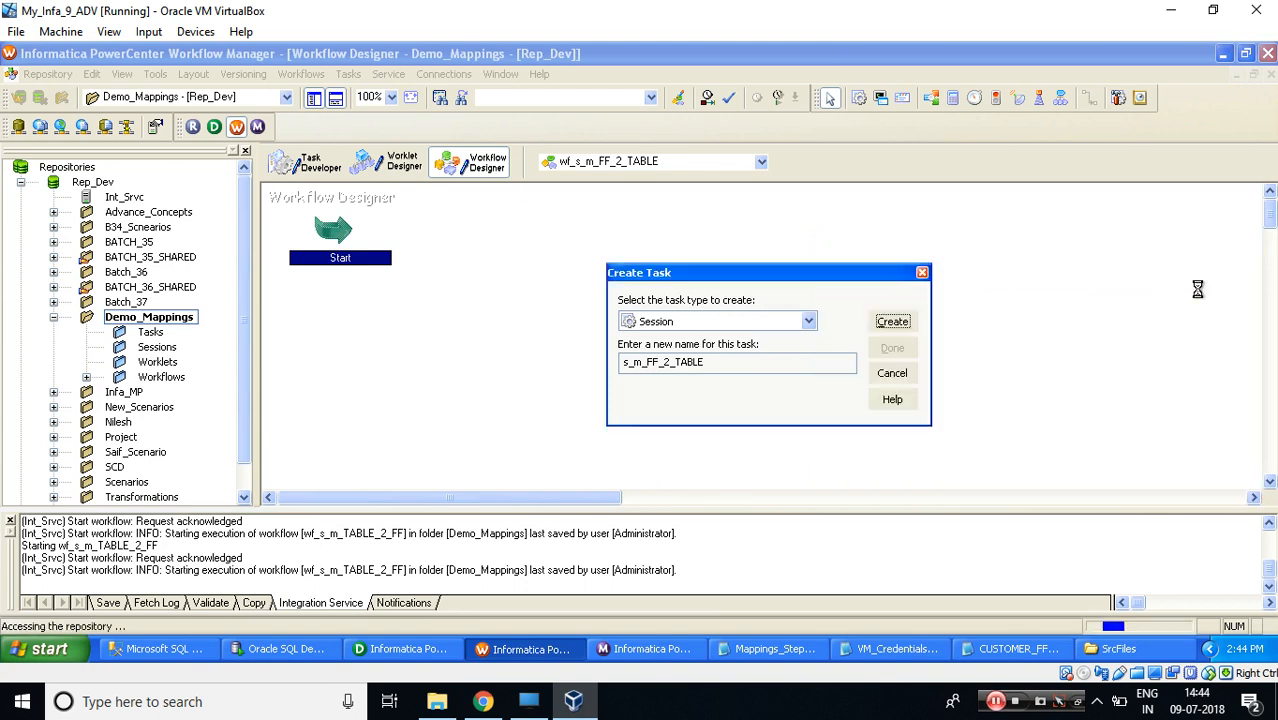
left_click(893, 346)
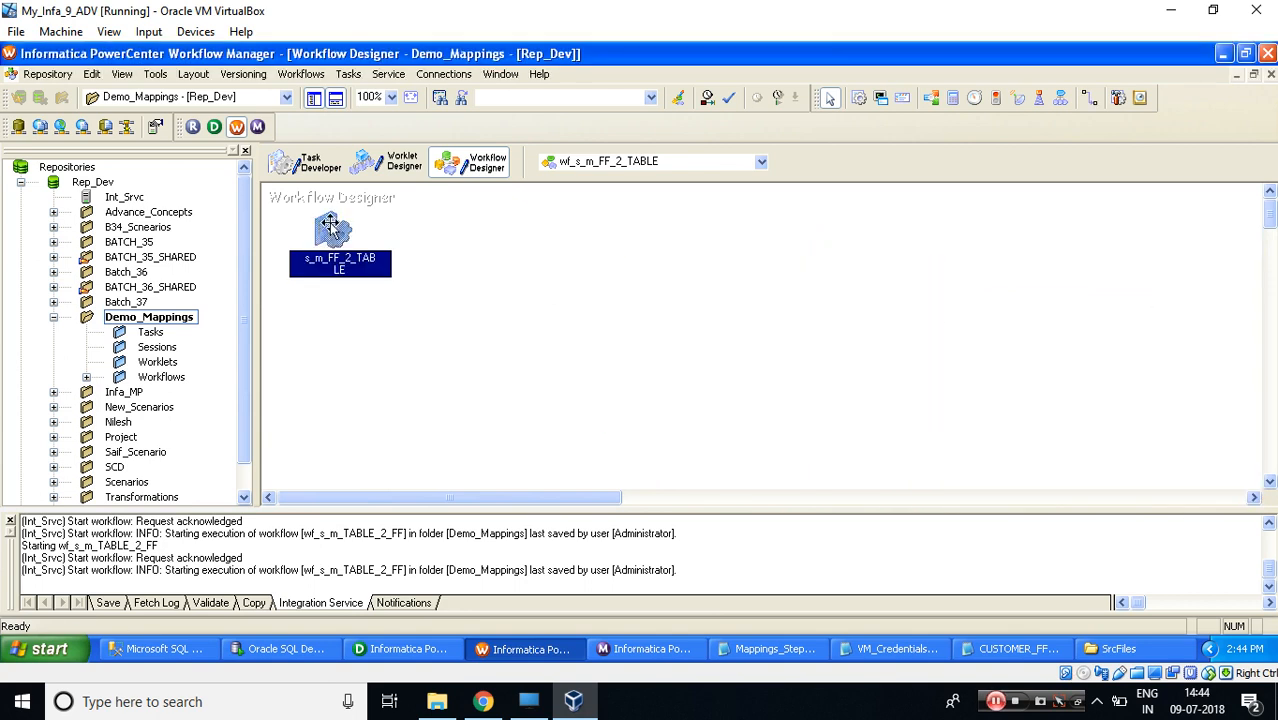
- Move the s_m_FF_2_TABLE session clear of the Start task and link Start to the session
left_click_drag(328, 226, 582, 278)
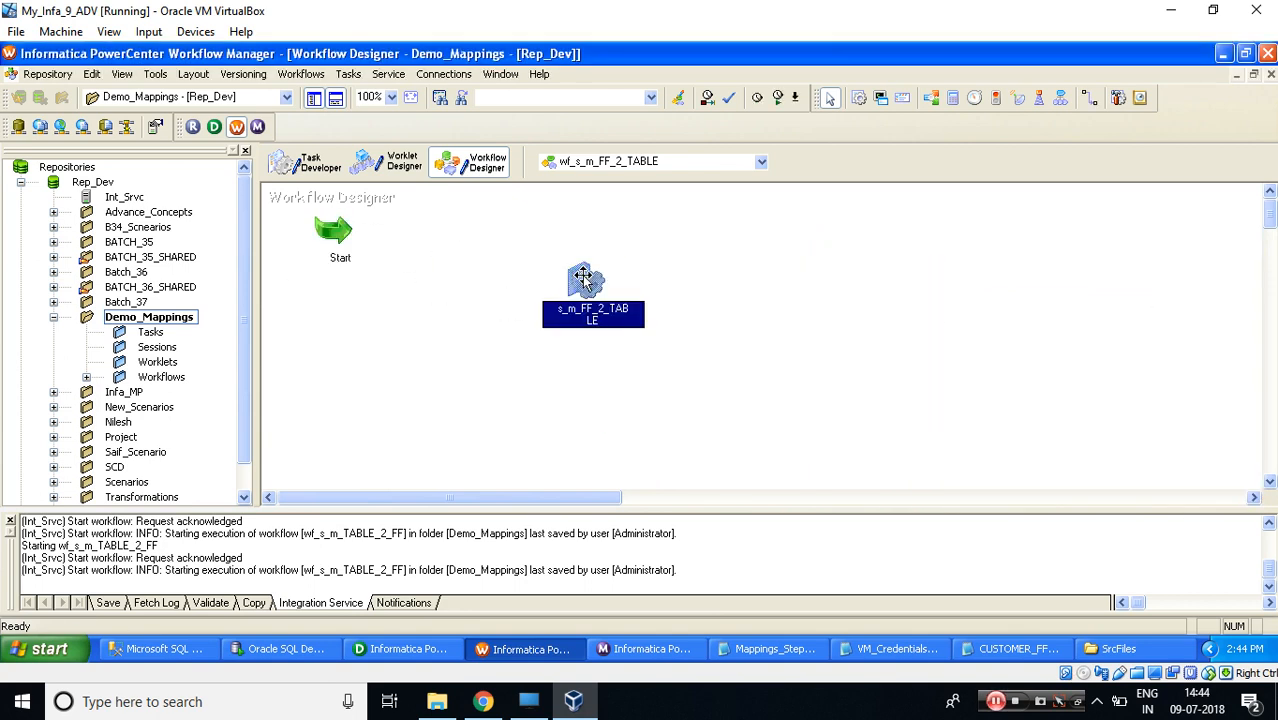
left_click(347, 77)
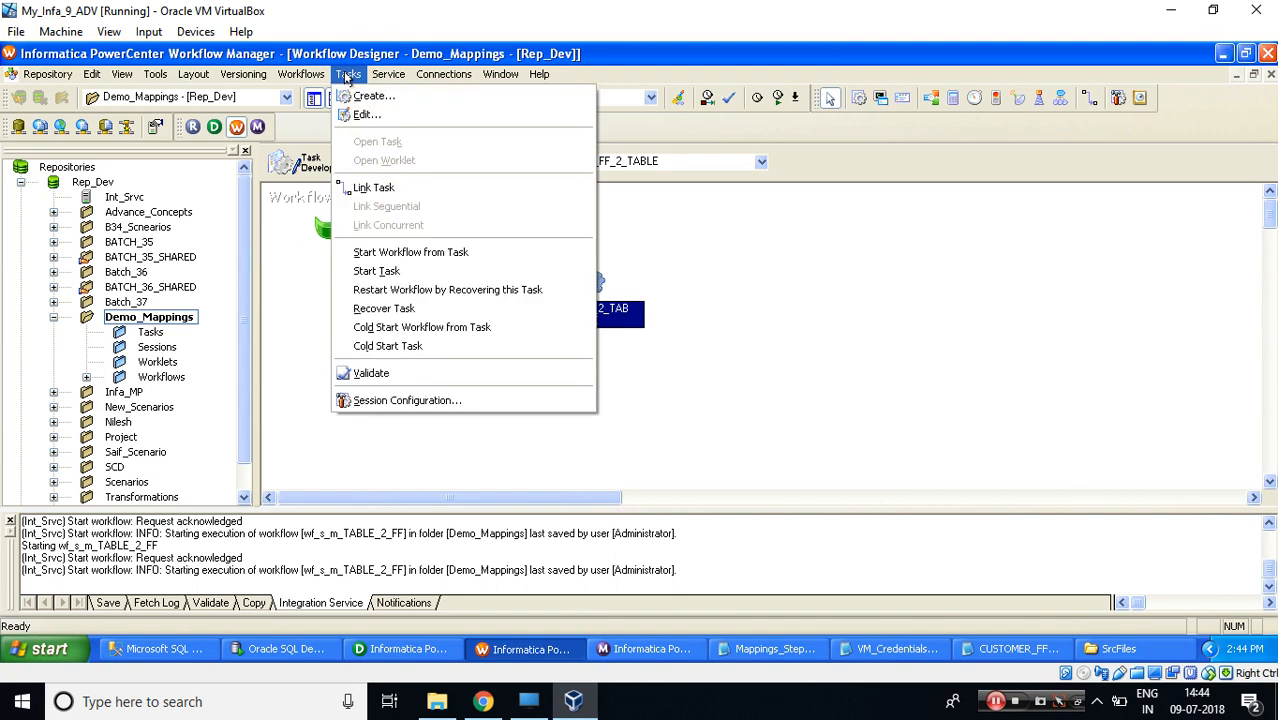
left_click(372, 187)
left_click_drag(349, 232, 555, 281)
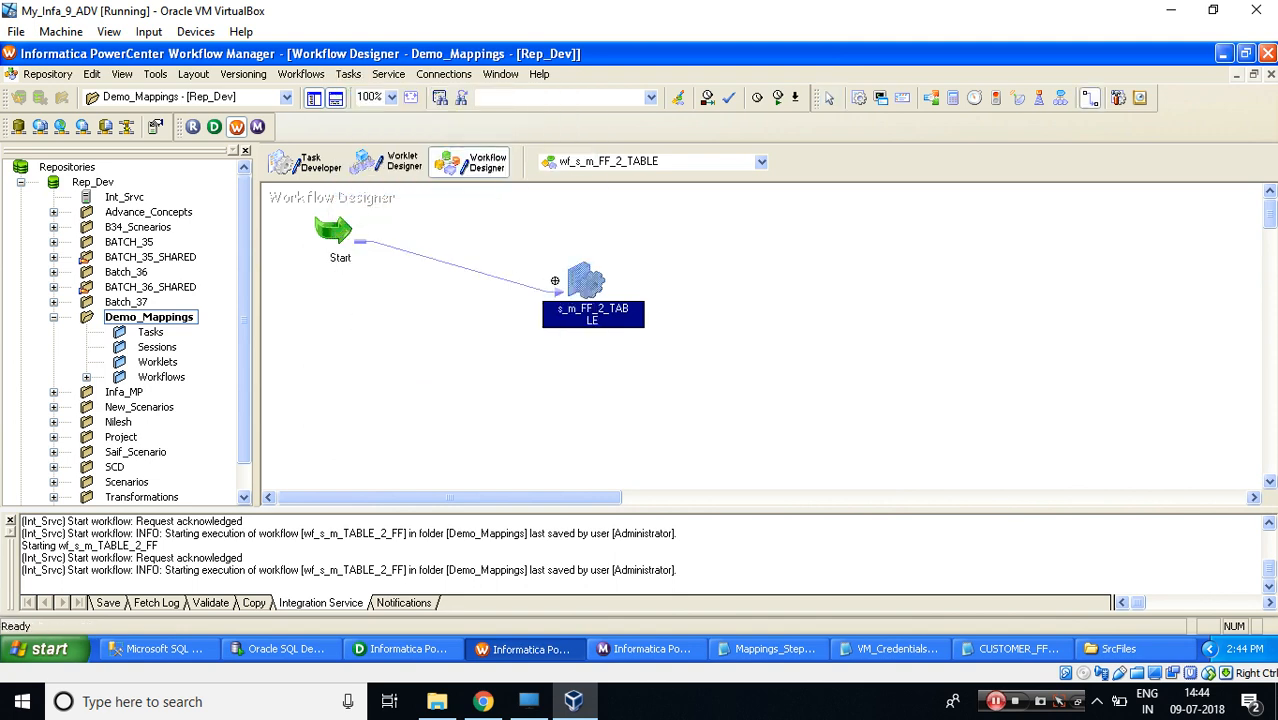
- Highlight the instruction to assign source and target connection names in Mappings_Steps.txt, and return to PowerCenter Workflow Manager
left_click(735, 645)
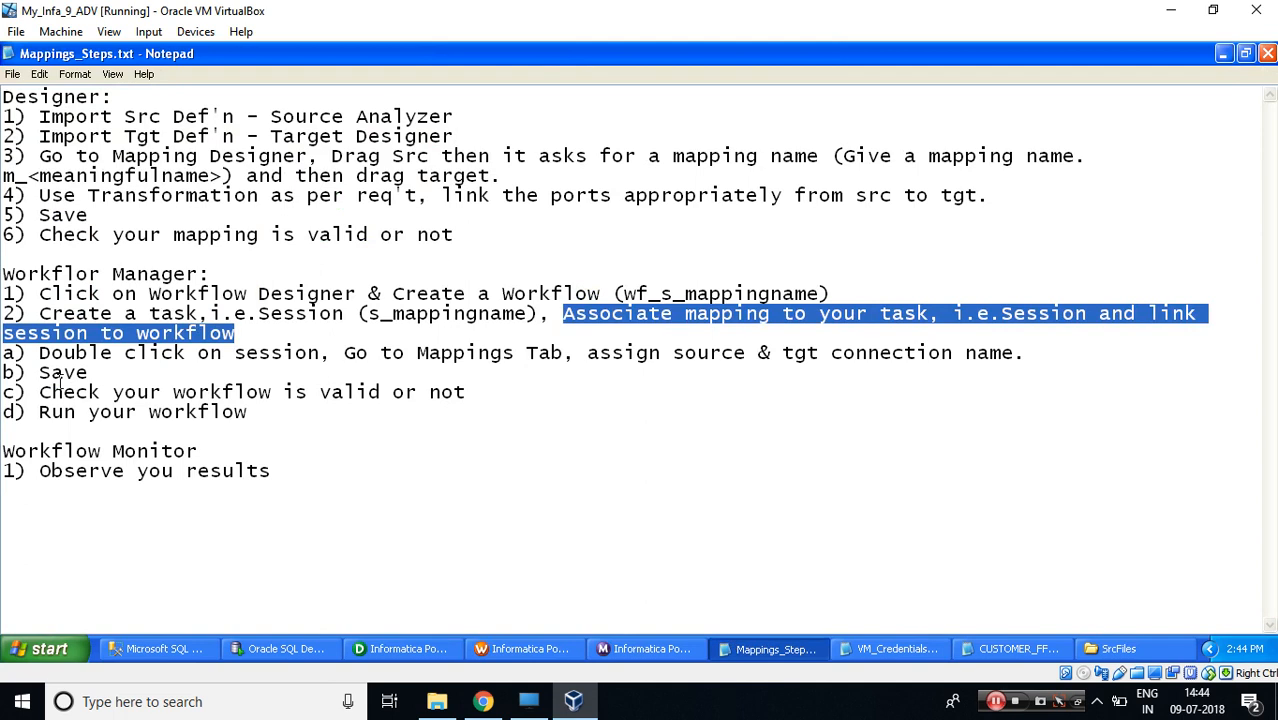
left_click_drag(39, 352, 633, 369)
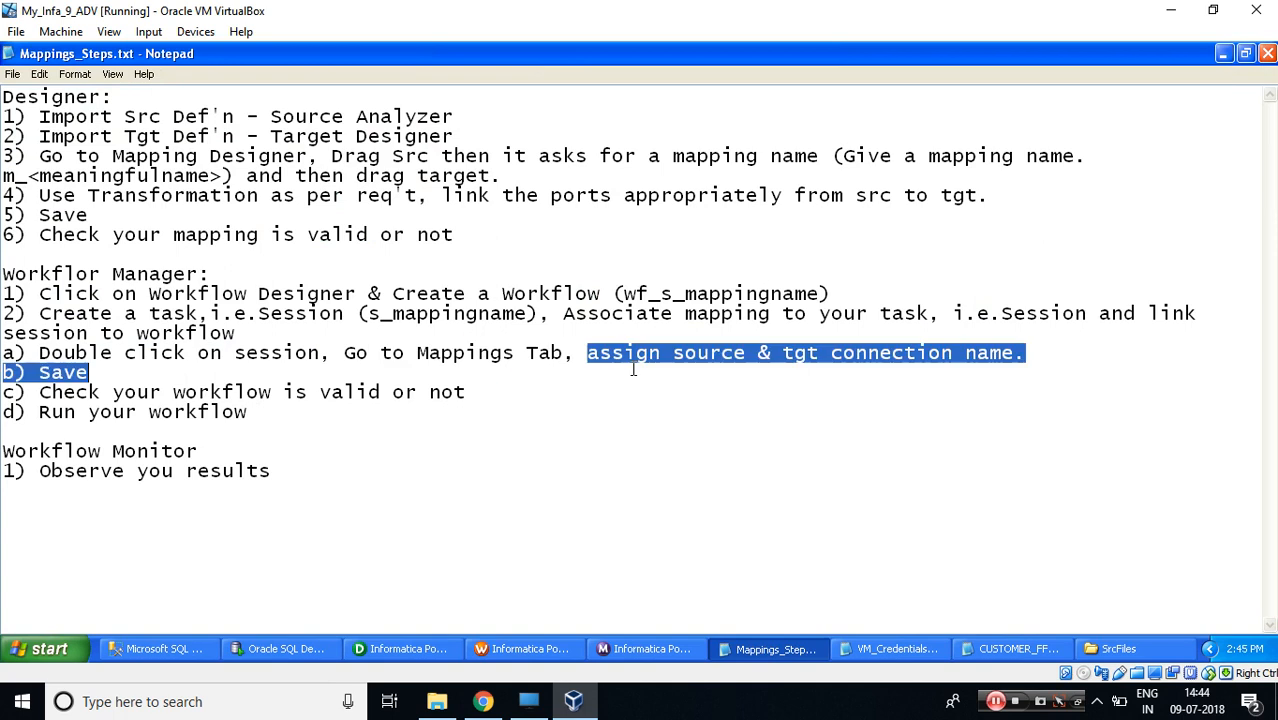
left_click_drag(107, 365, 1033, 353)
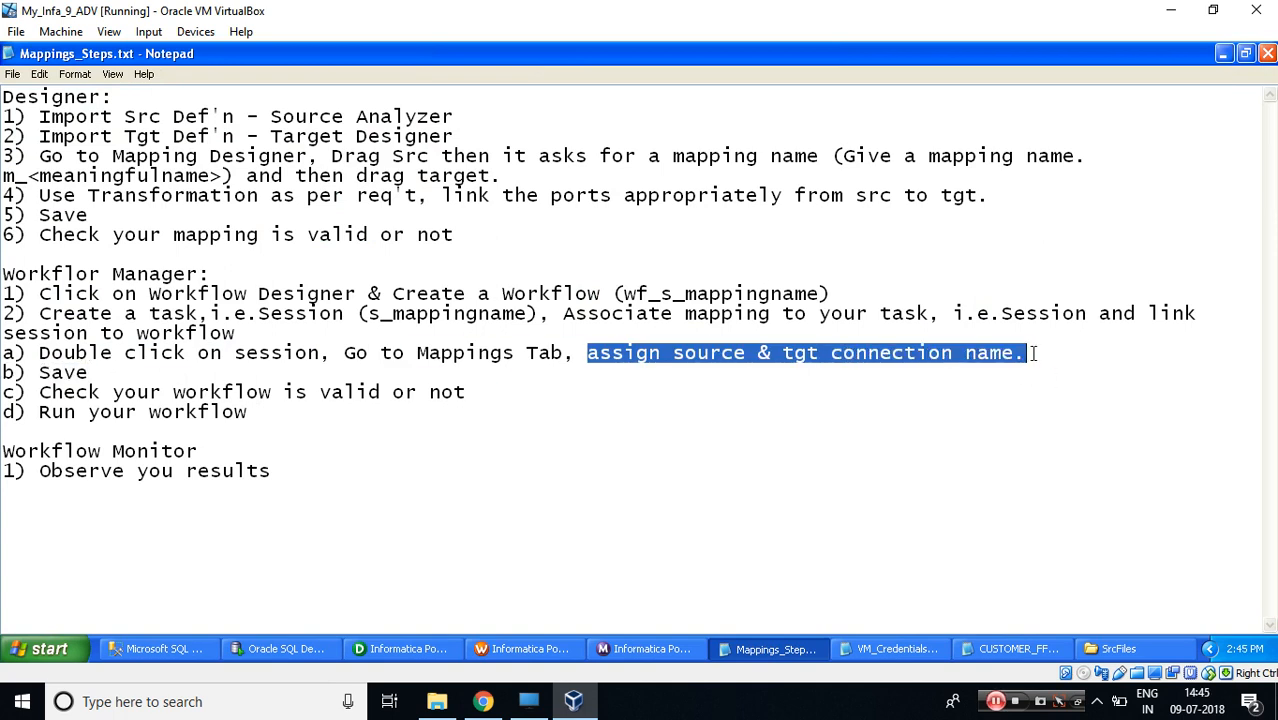
left_click(522, 649)
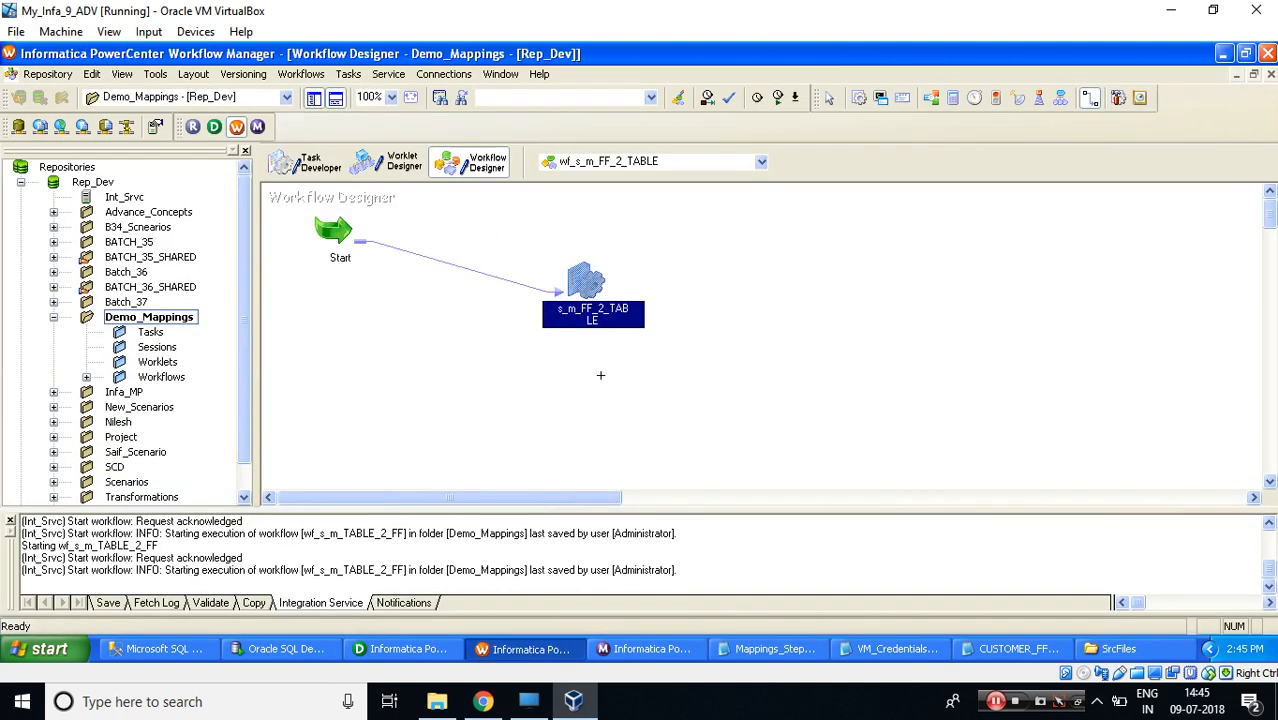
- Open the s_m_FF_2_TABLE session's mapping settings in a maximized window and show the file reader properties of SQ_CUSTOMER_FF
double_click(578, 275)
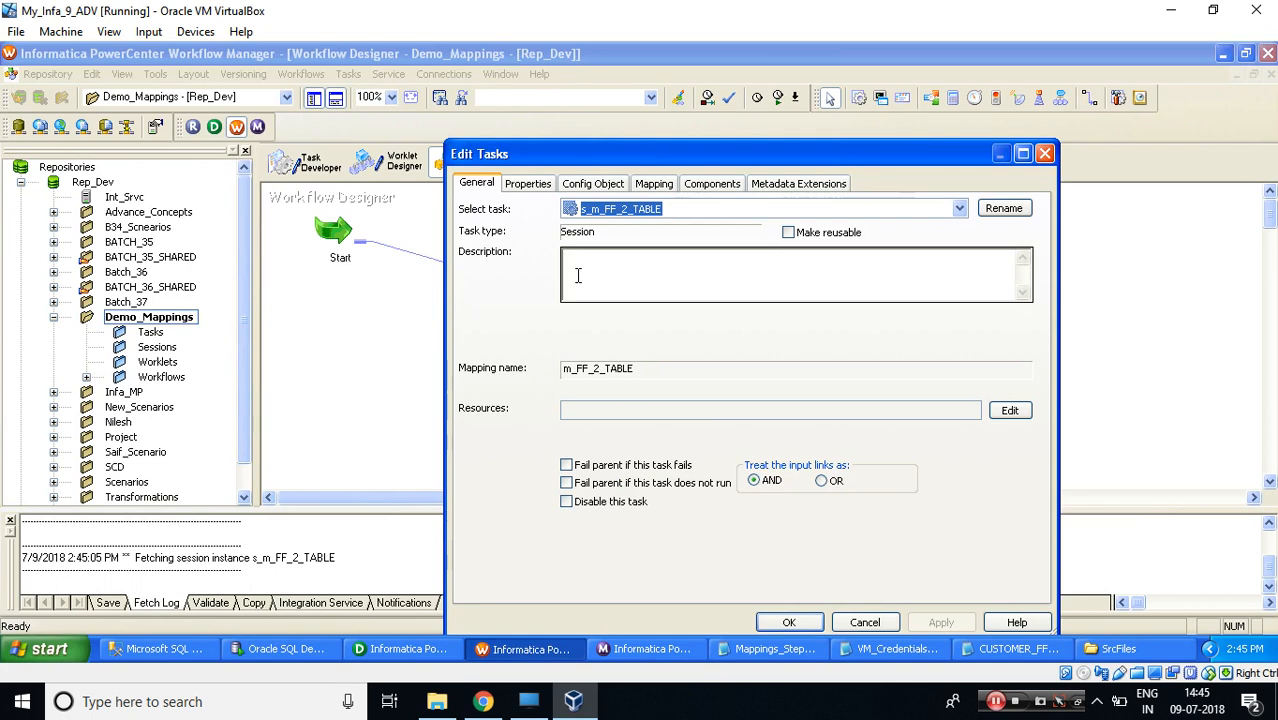
left_click(647, 185)
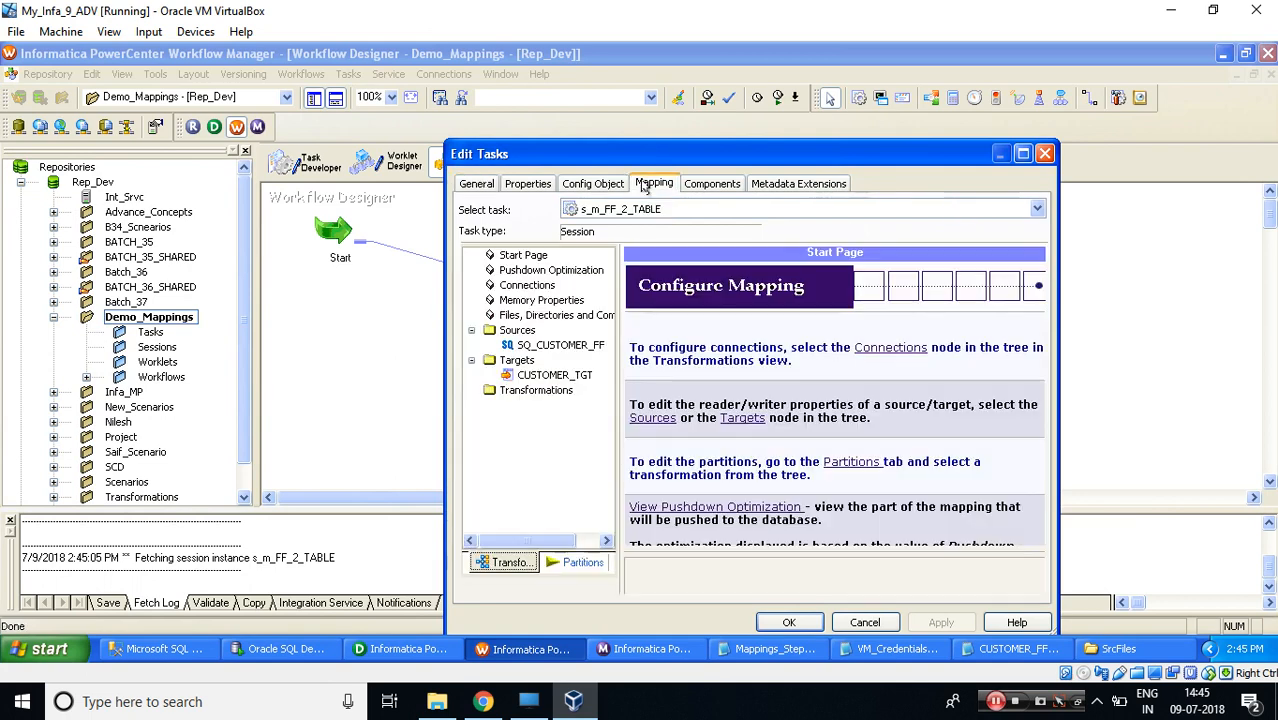
left_click(1022, 153)
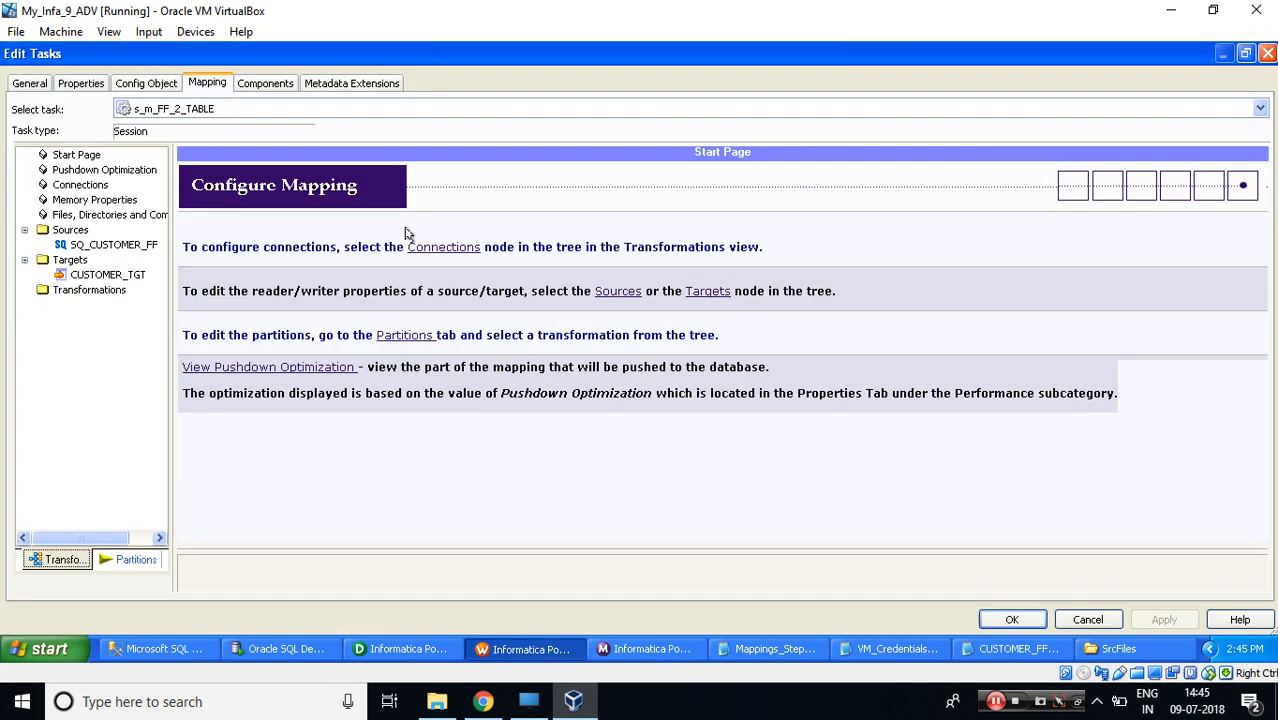
left_click(105, 248)
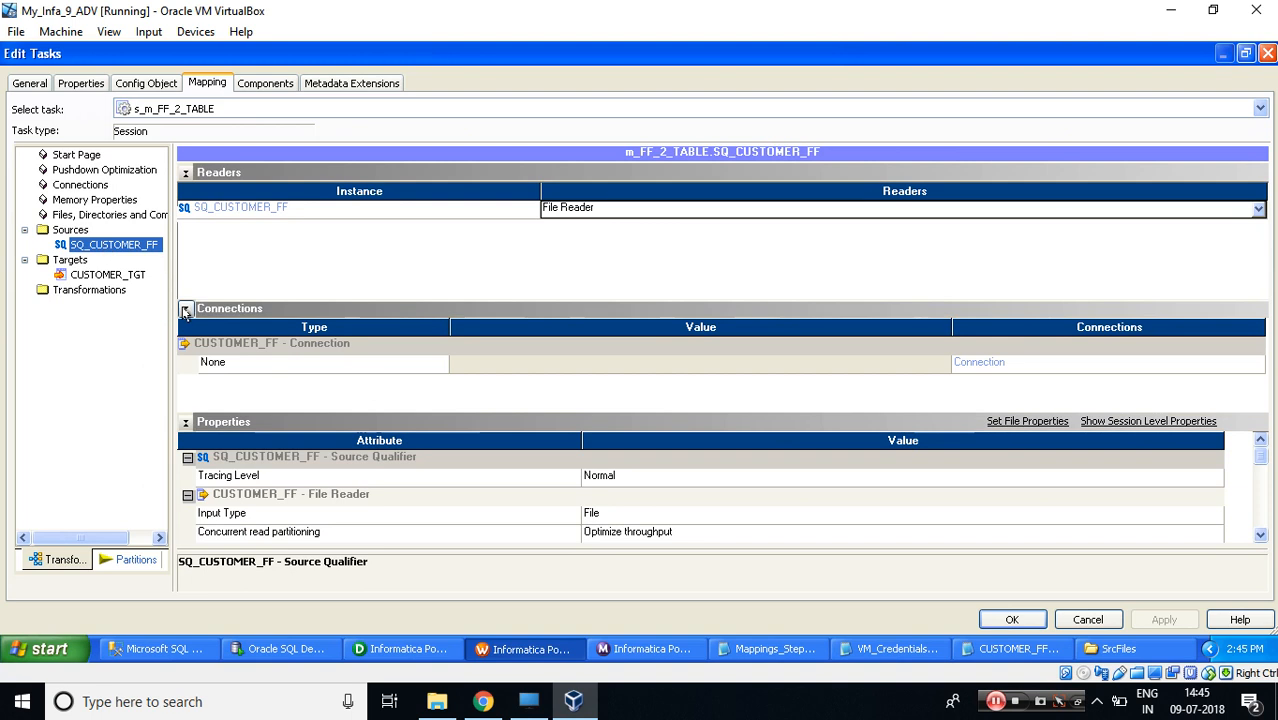
left_click(185, 310)
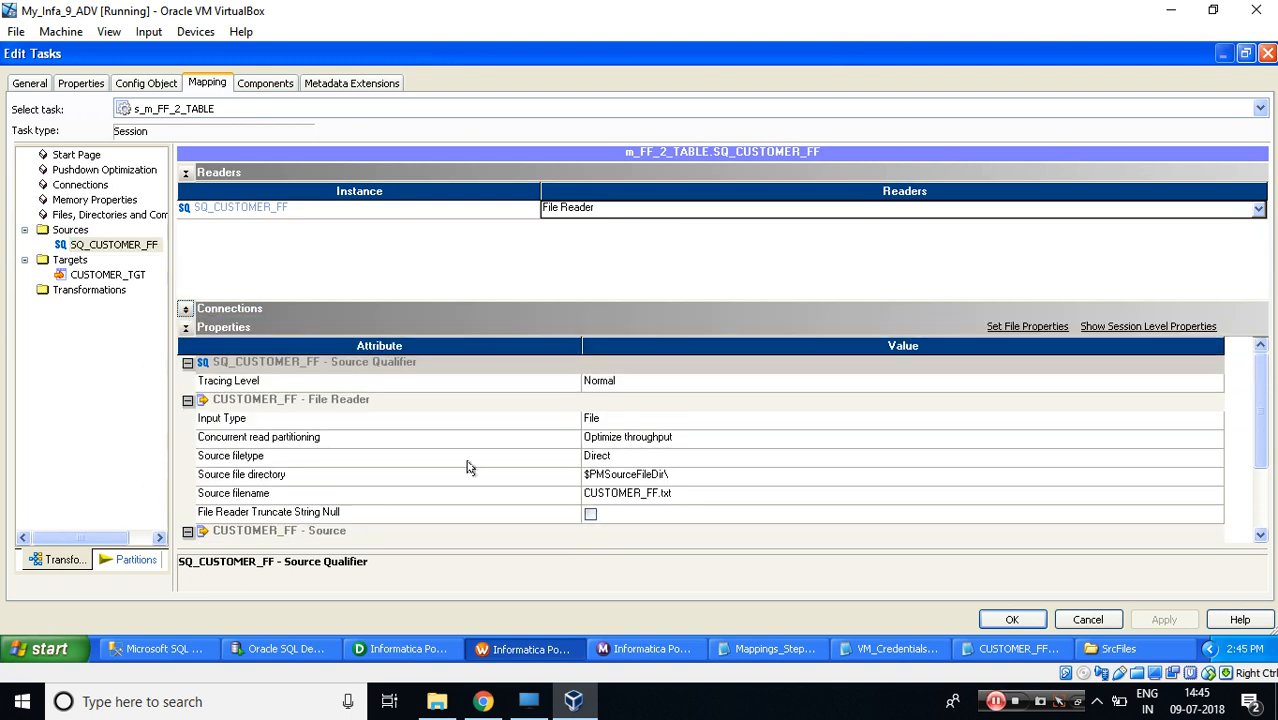
- Compare the session's source file directory with the SrcFiles folder path in Windows Explorer, and check the source filename
left_click(328, 476)
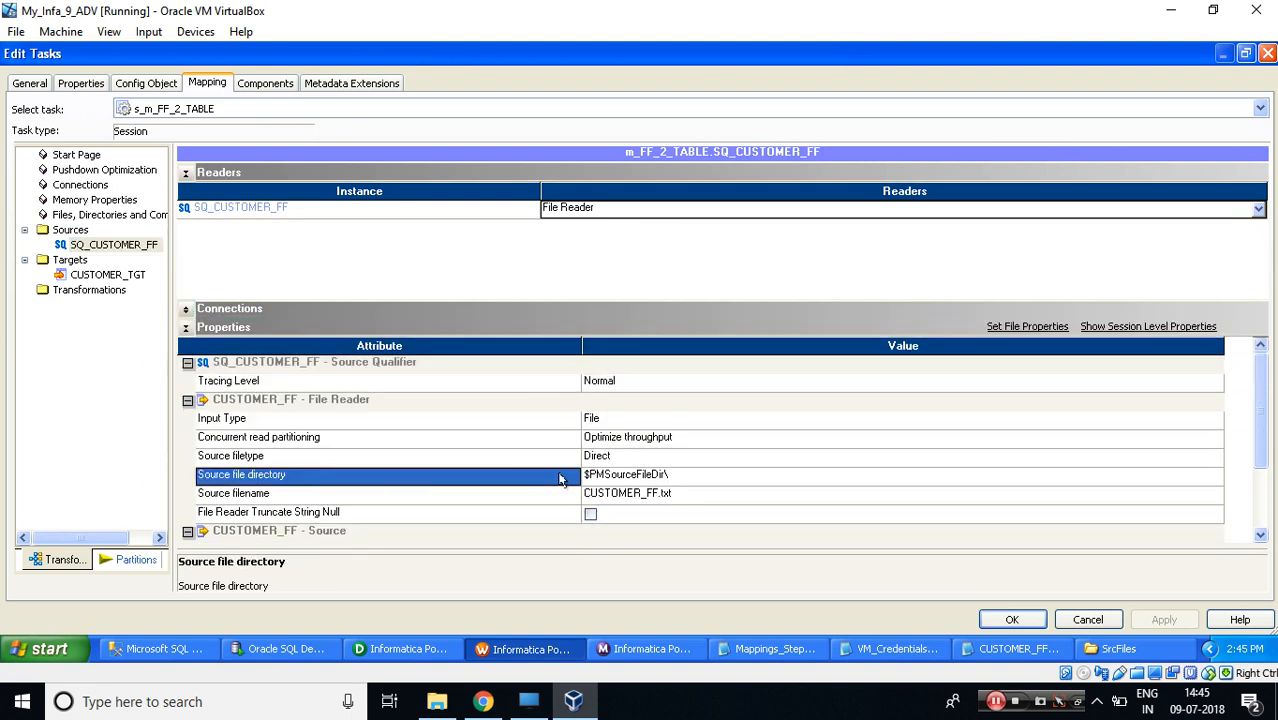
left_click(693, 479)
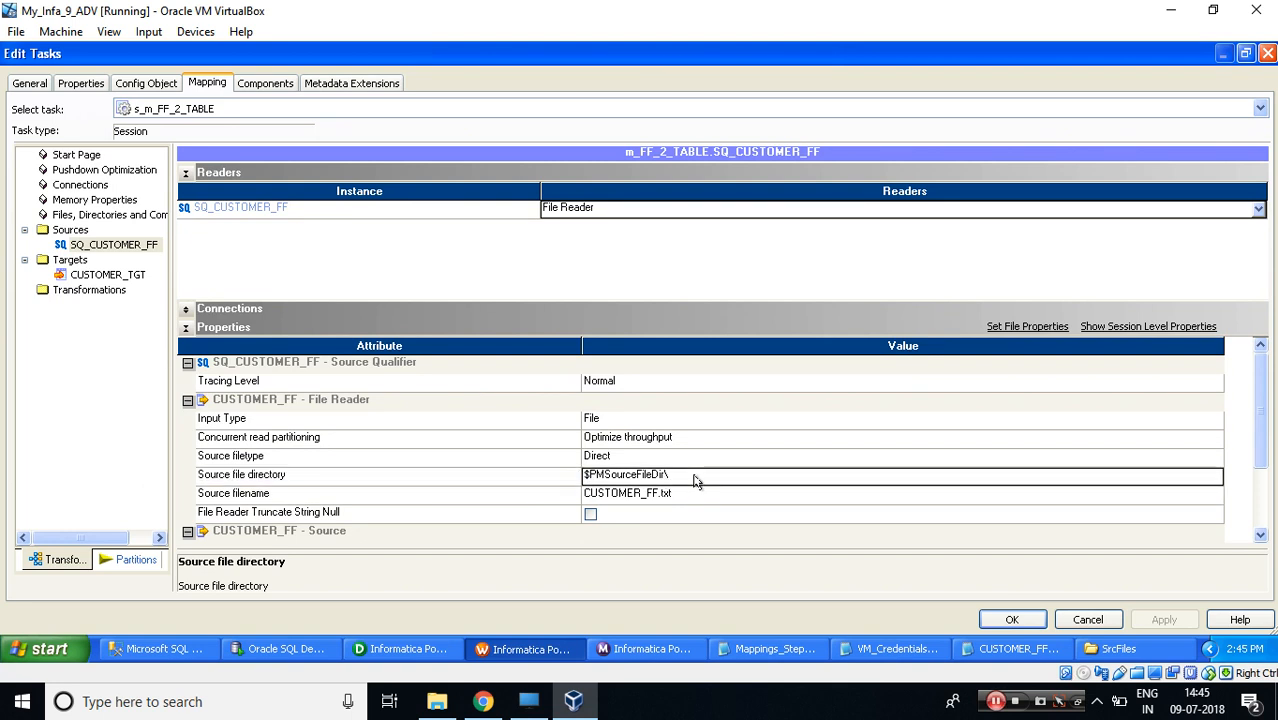
left_click(1120, 652)
left_click(320, 135)
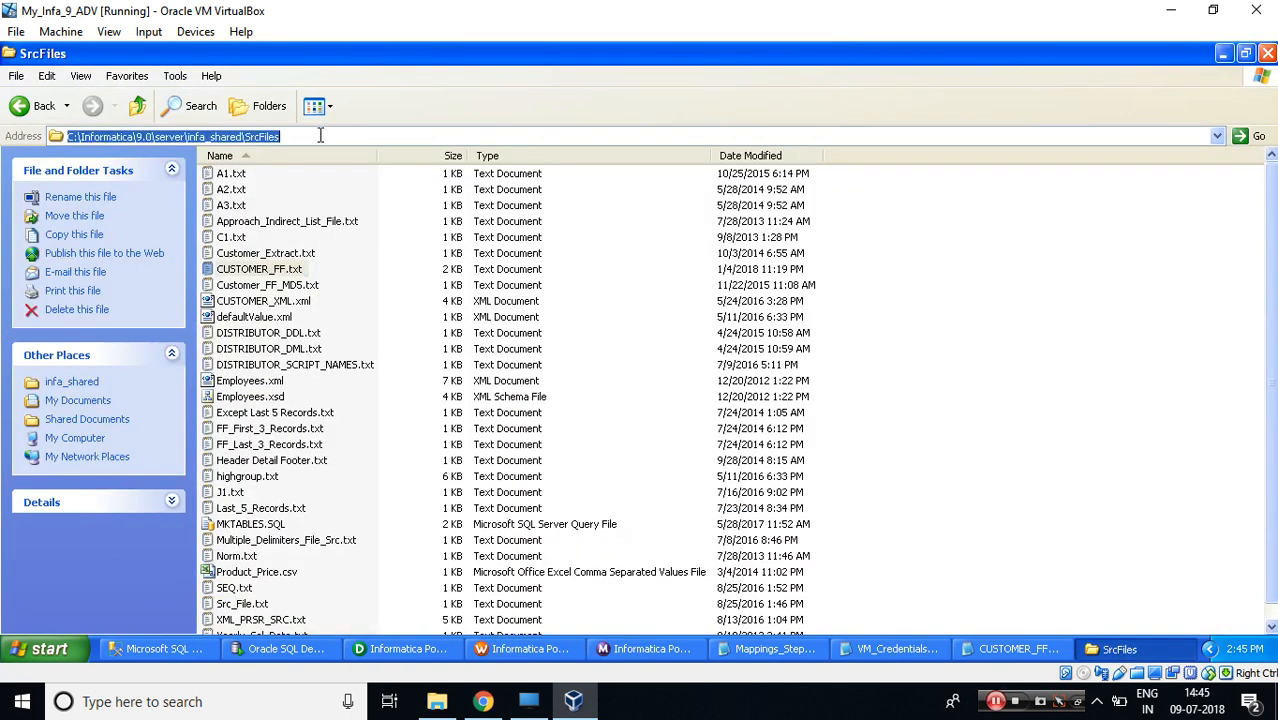
left_click(1223, 53)
left_click(679, 493)
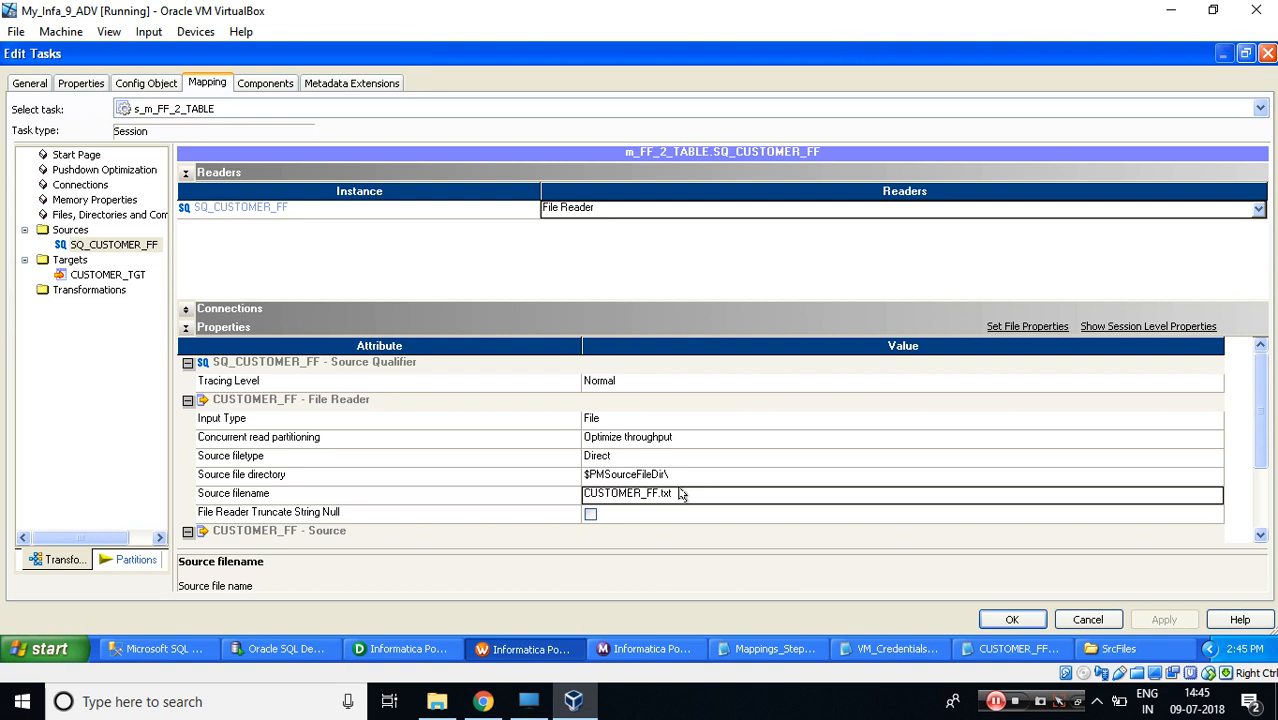
- Compare the CUSTOMER_TGT target's relational connection with the Oracle connection name listed in VM_Credentials.txt
left_click(108, 278)
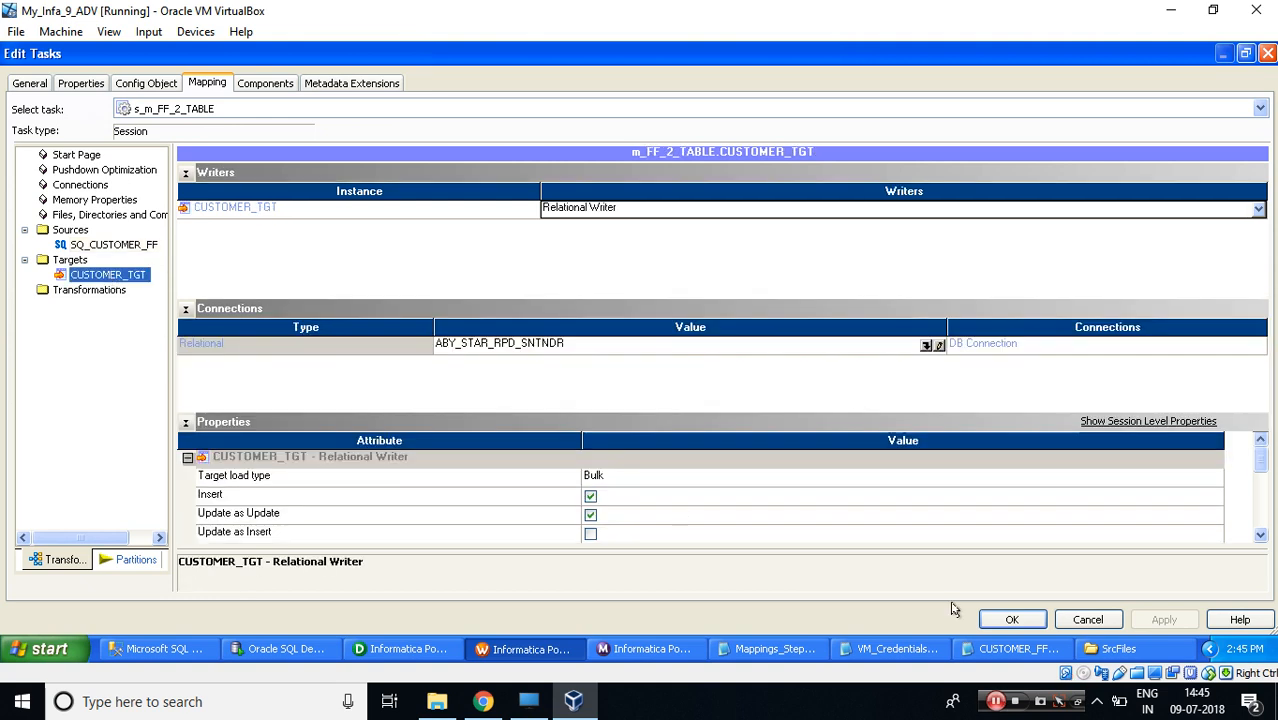
left_click(878, 648)
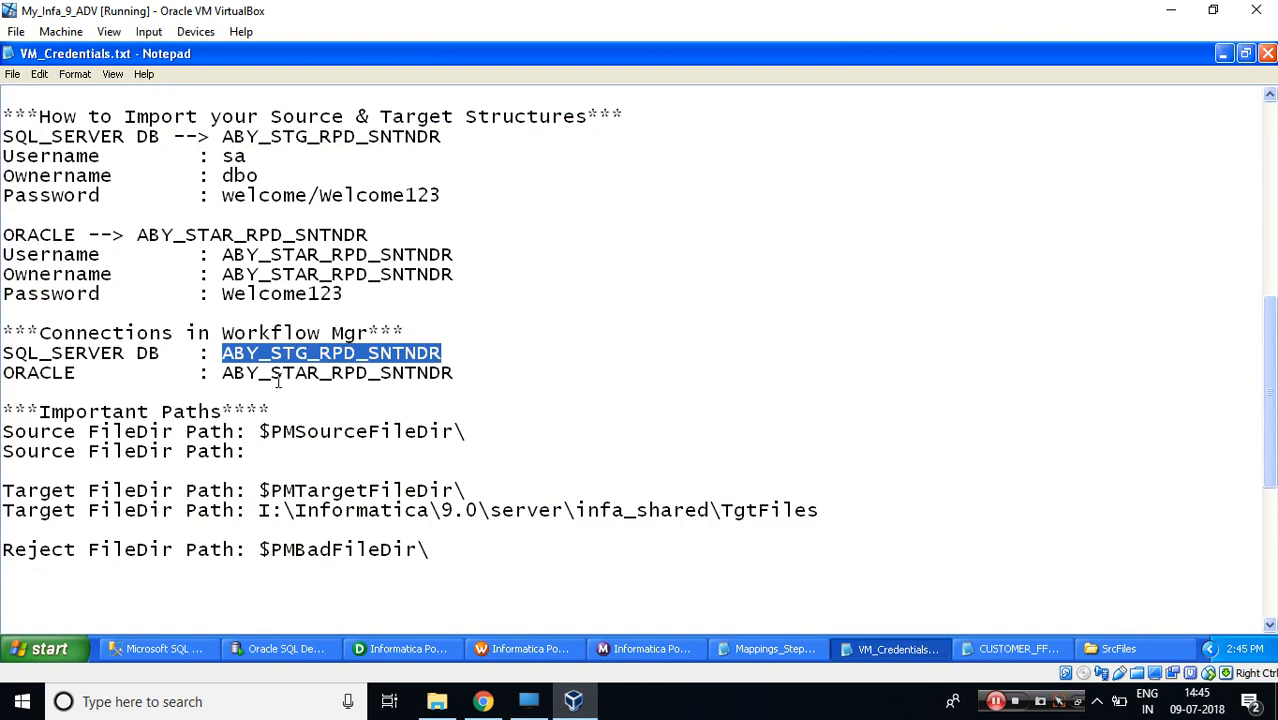
left_click_drag(226, 373, 459, 373)
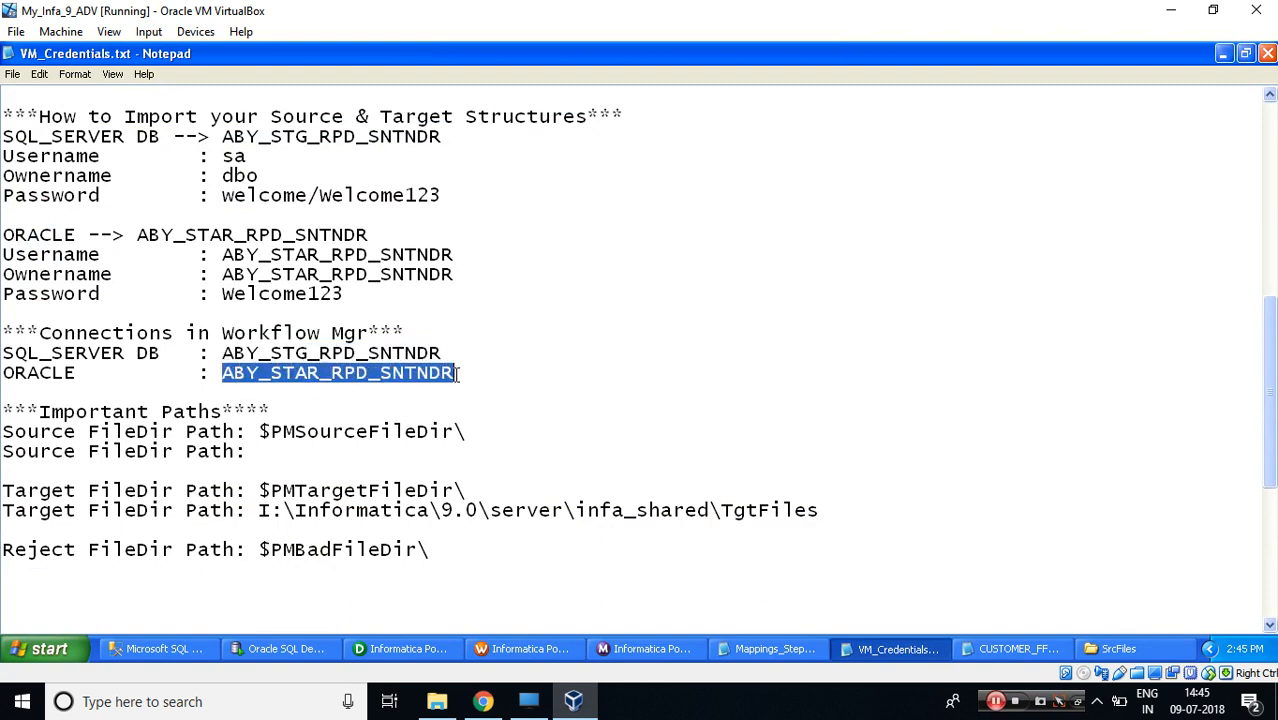
left_click(519, 655)
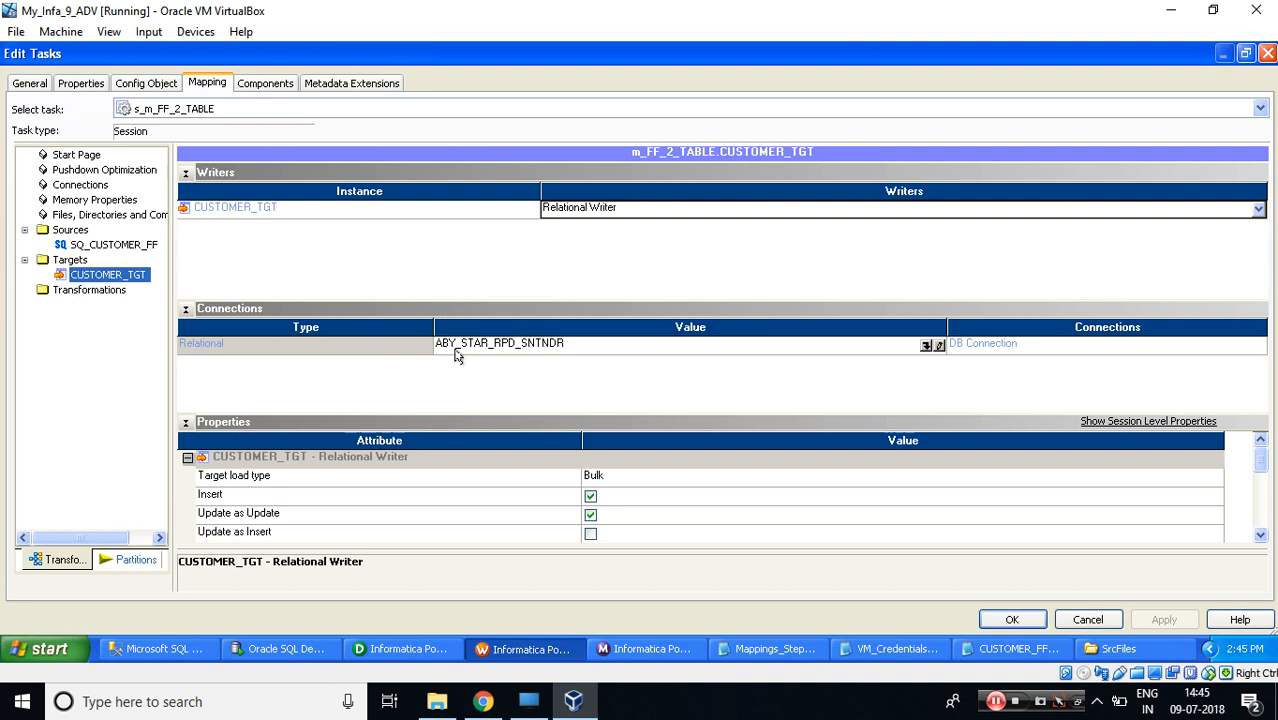
- Assign the Oracle connection ABY_STAR_RPD_SNTNDR to the CUSTOMER_TGT target and accept the session settings
left_click(926, 345)
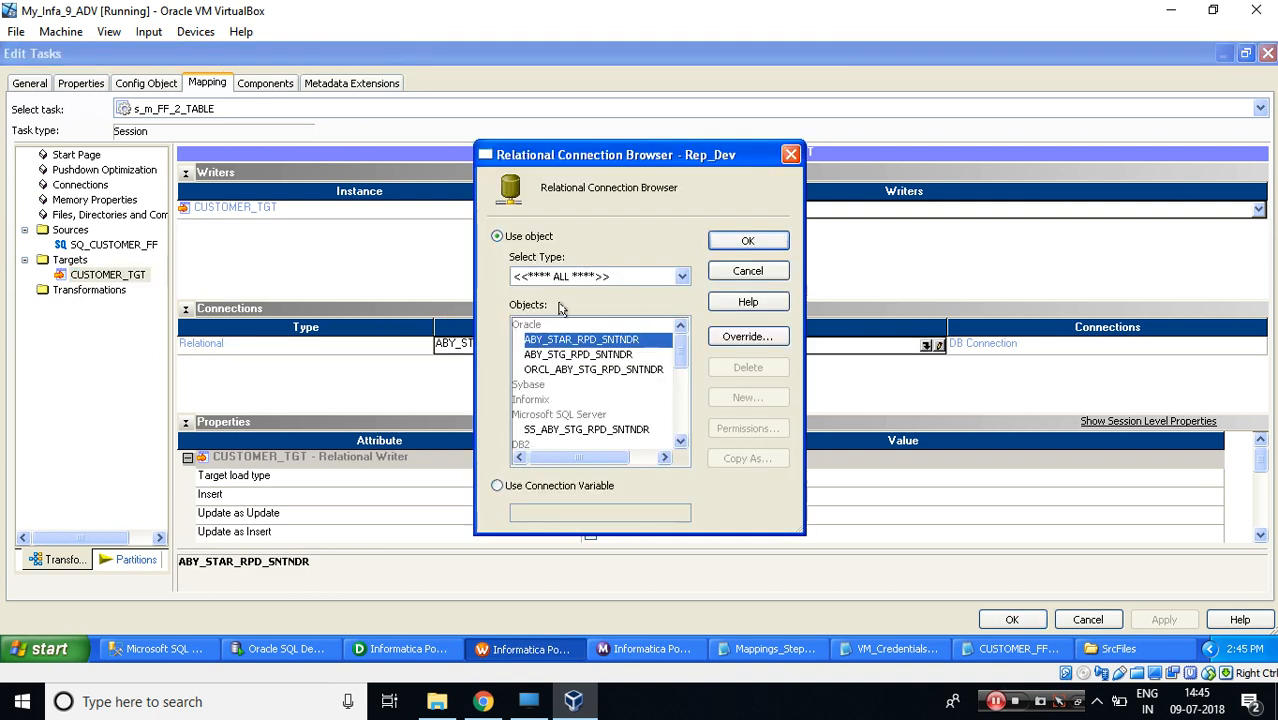
left_click(711, 245)
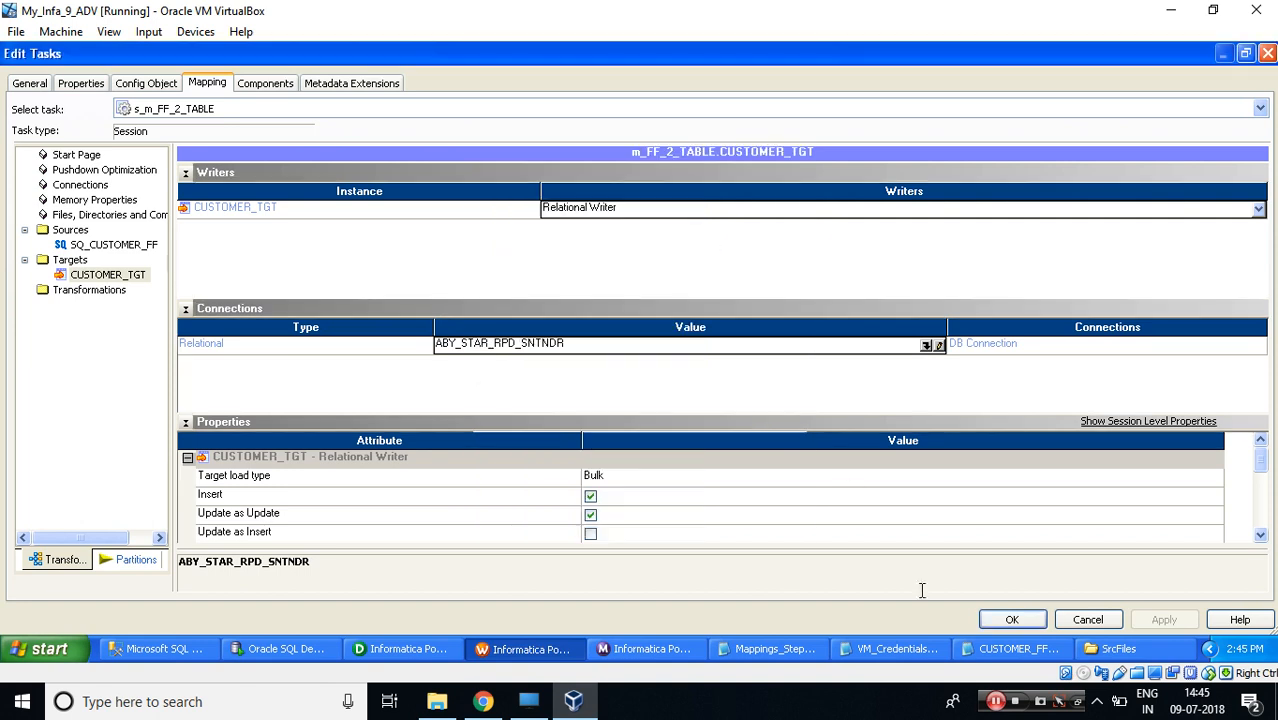
left_click(1005, 620)
- Review the remaining Workflow Manager instructions in Mappings_Steps.txt: save, check the workflow's validity and run the workflow
left_click(778, 648)
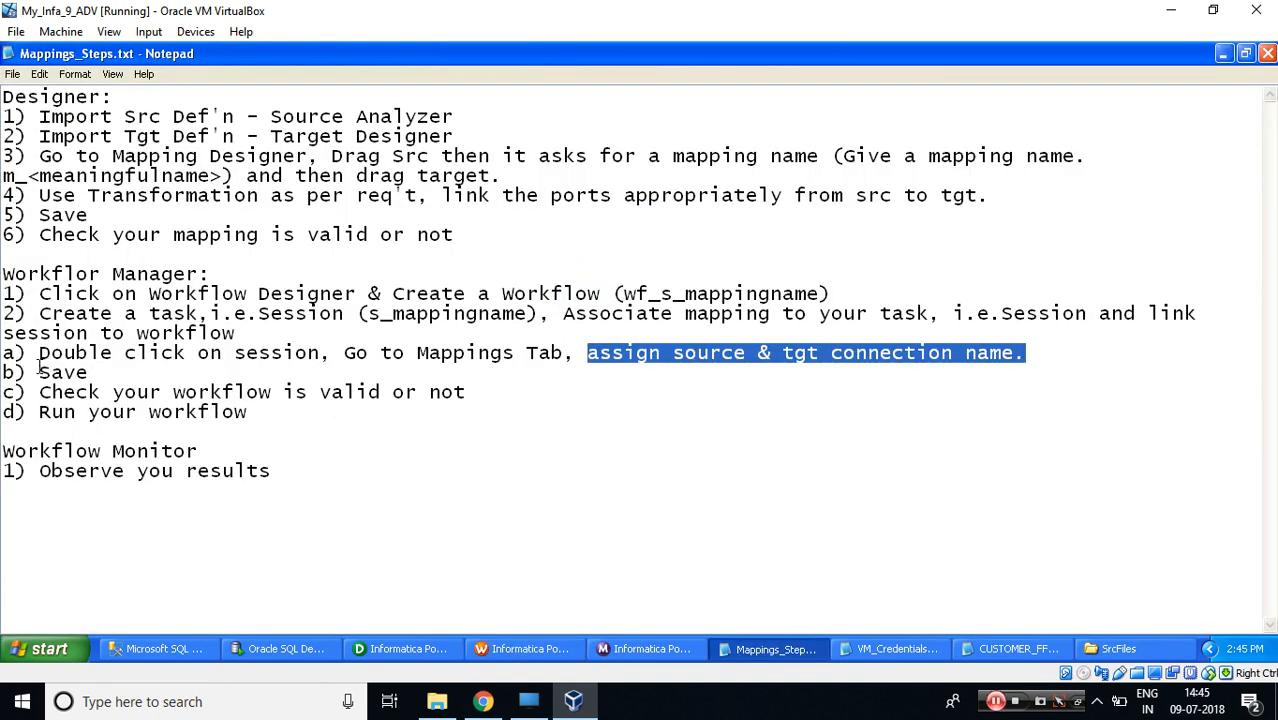
left_click_drag(40, 372, 112, 392)
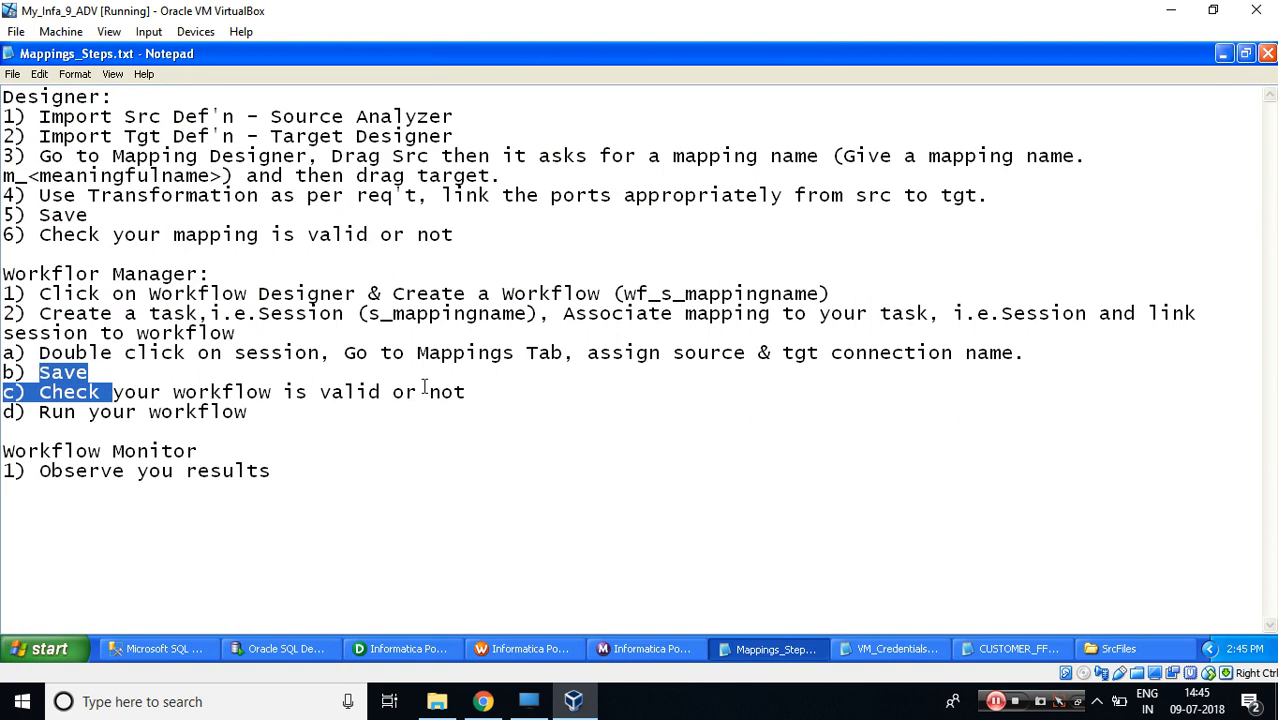
left_click_drag(465, 392, 40, 392)
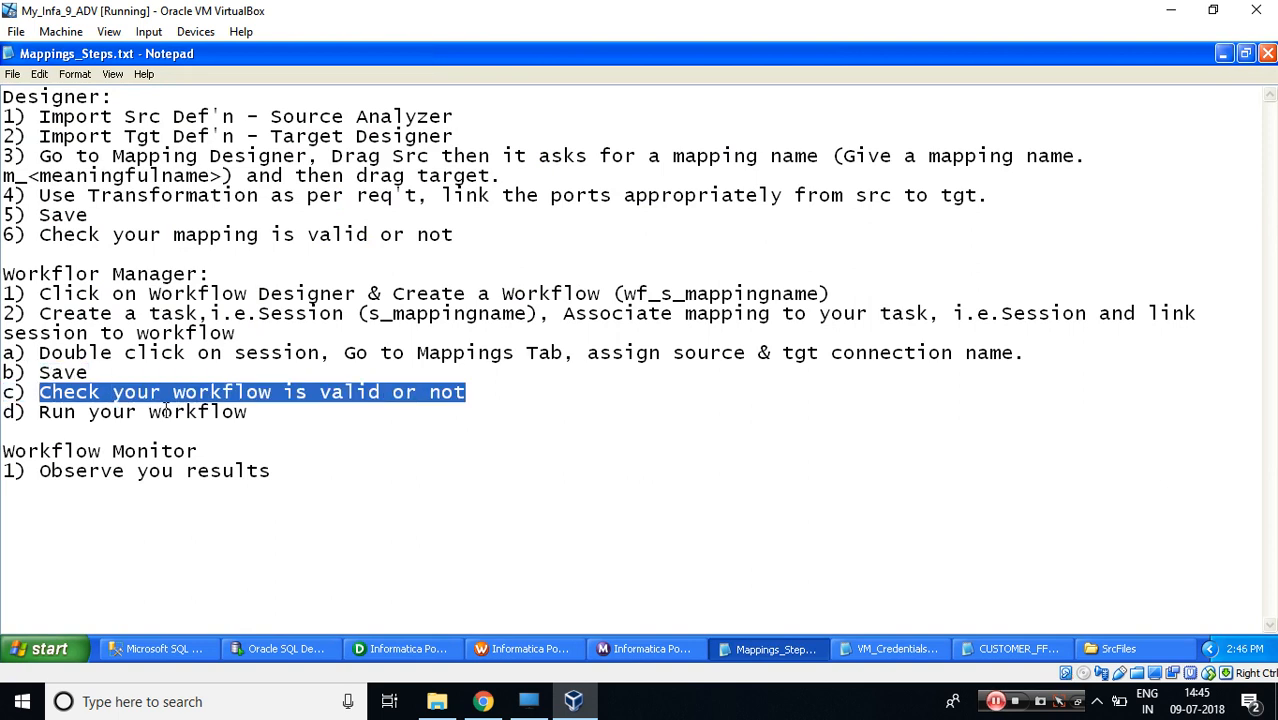
left_click_drag(252, 414, 37, 412)
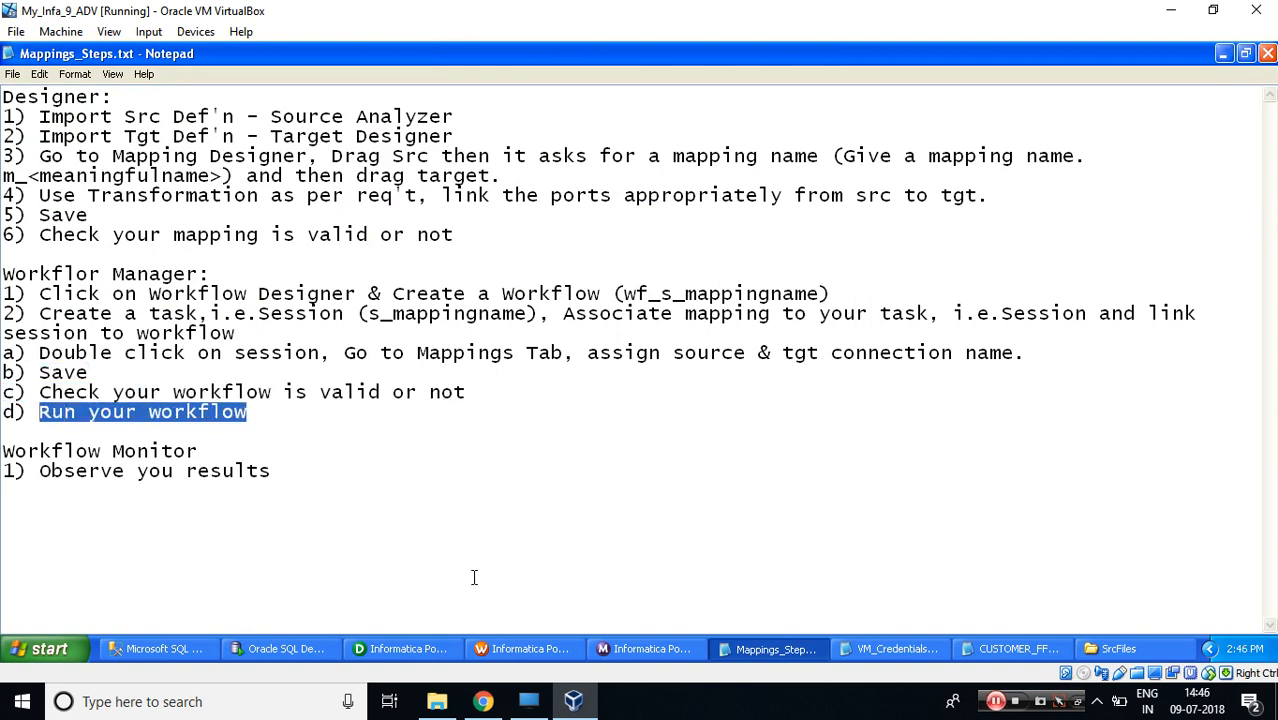
- Save the wf_s_m_FF_2_TABLE workflow in Workflow Manager and check its validity in the save log
left_click(520, 649)
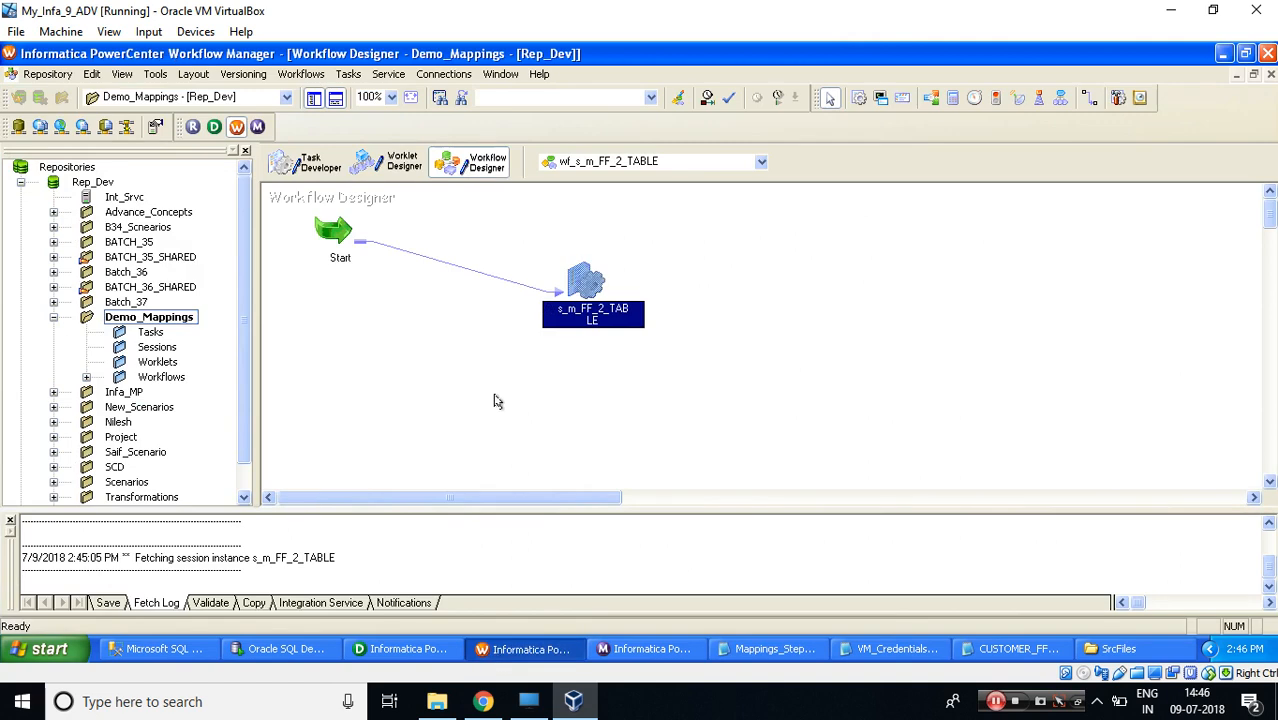
key("ctrl+s")
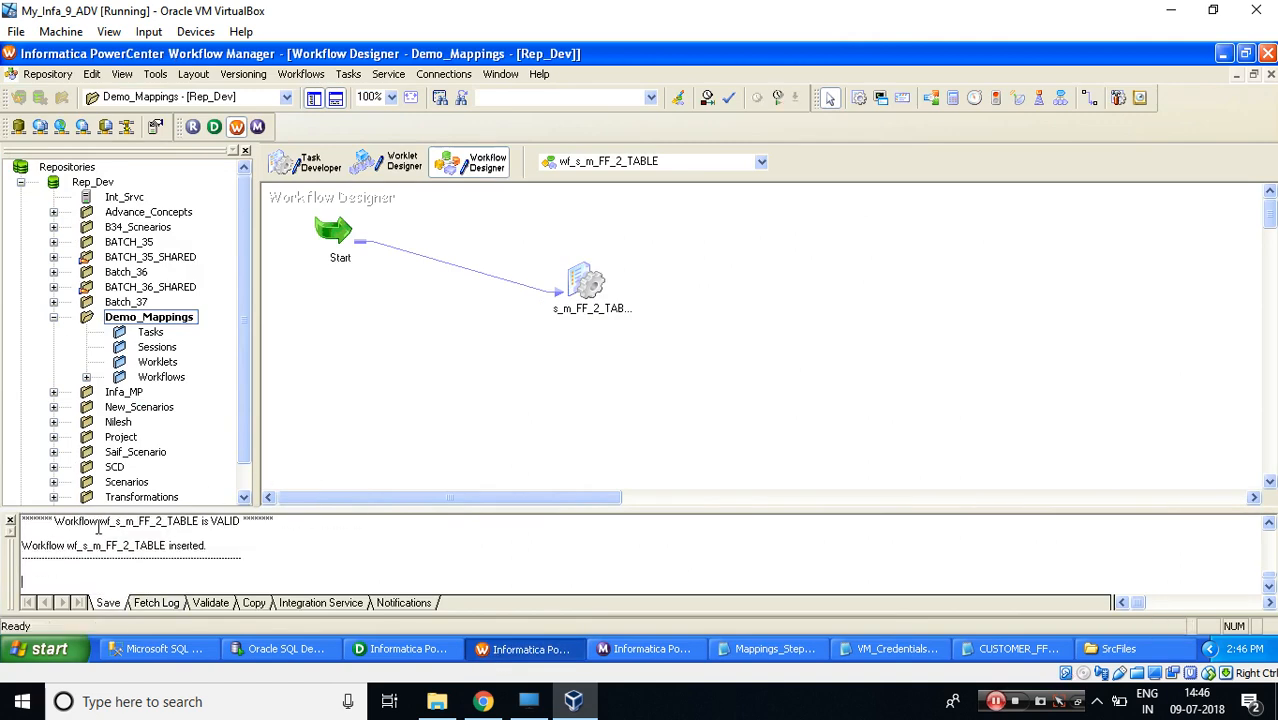
left_click_drag(100, 521, 237, 521)
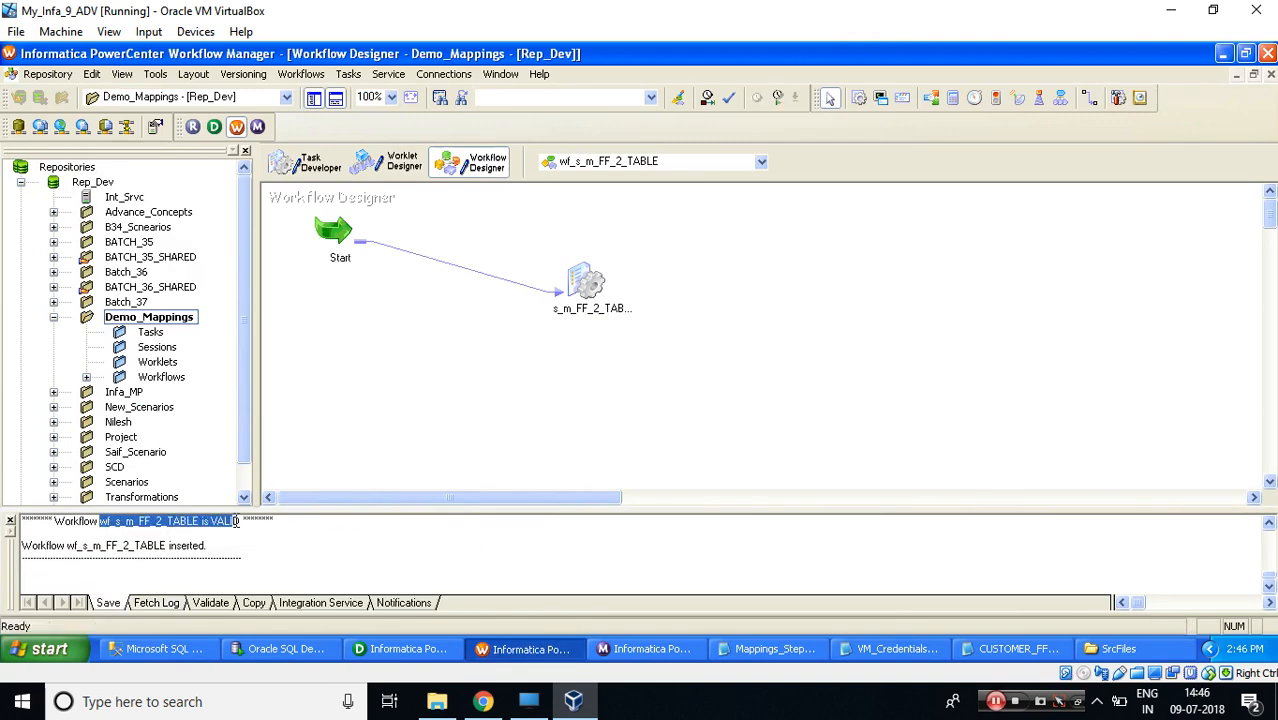
- Start the wf_s_m_FF_2_TABLE workflow from the Workflow Designer
left_click(820, 284)
right_click(813, 251)
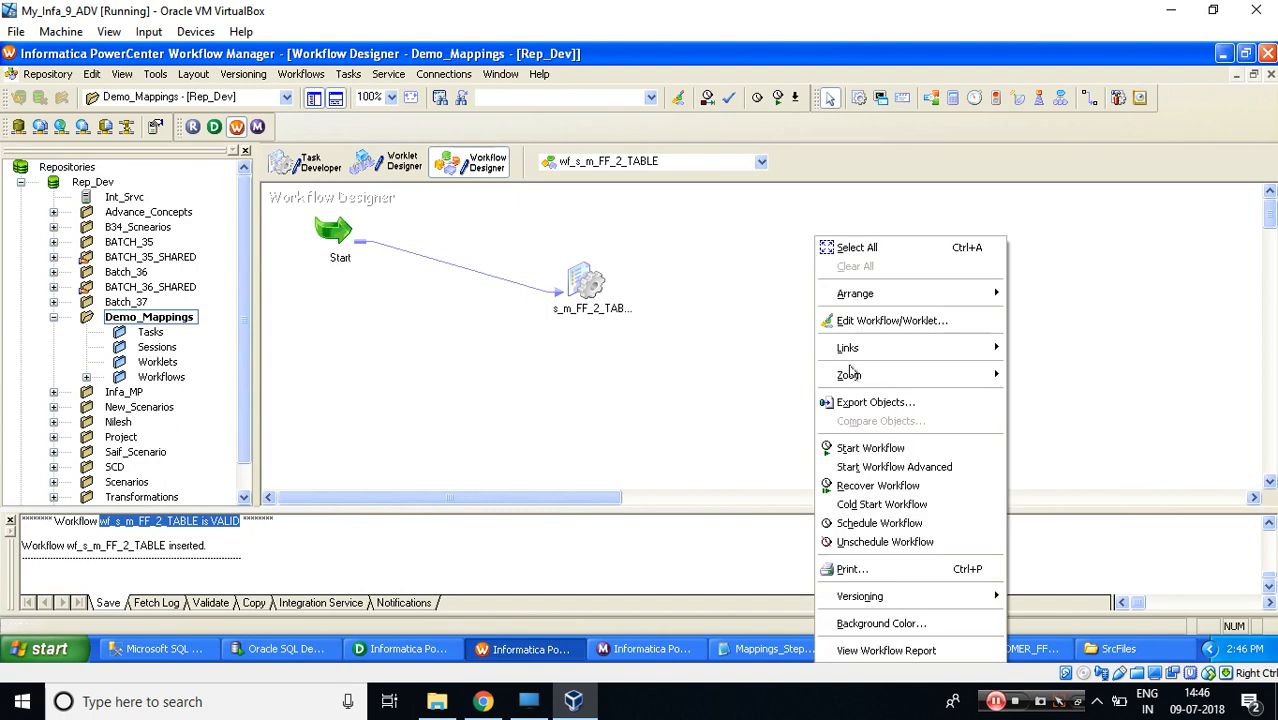
left_click(857, 450)
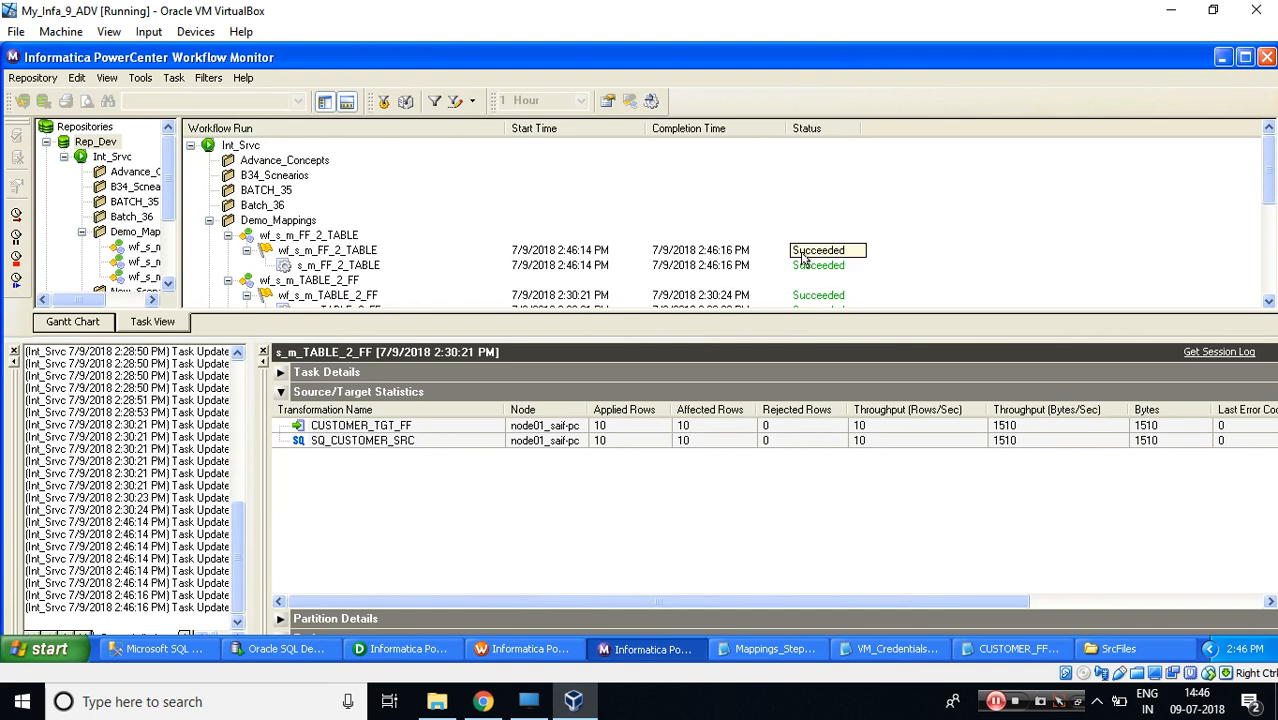
- Run SELECT * FROM CUSTOMER_TGT in Oracle SQL Developer and compare the returned rows with the CUSTOMER_FF.txt source file
left_click(254, 650)
left_click(507, 203)
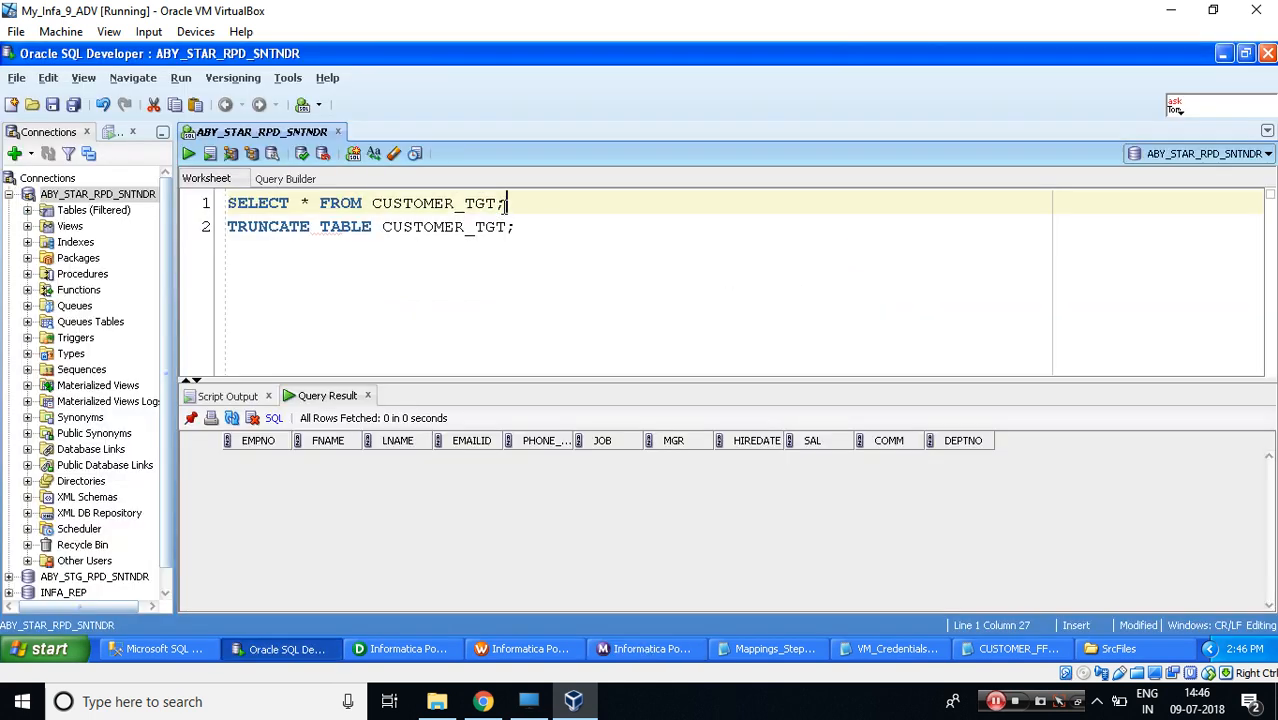
key("ctrl+Return")
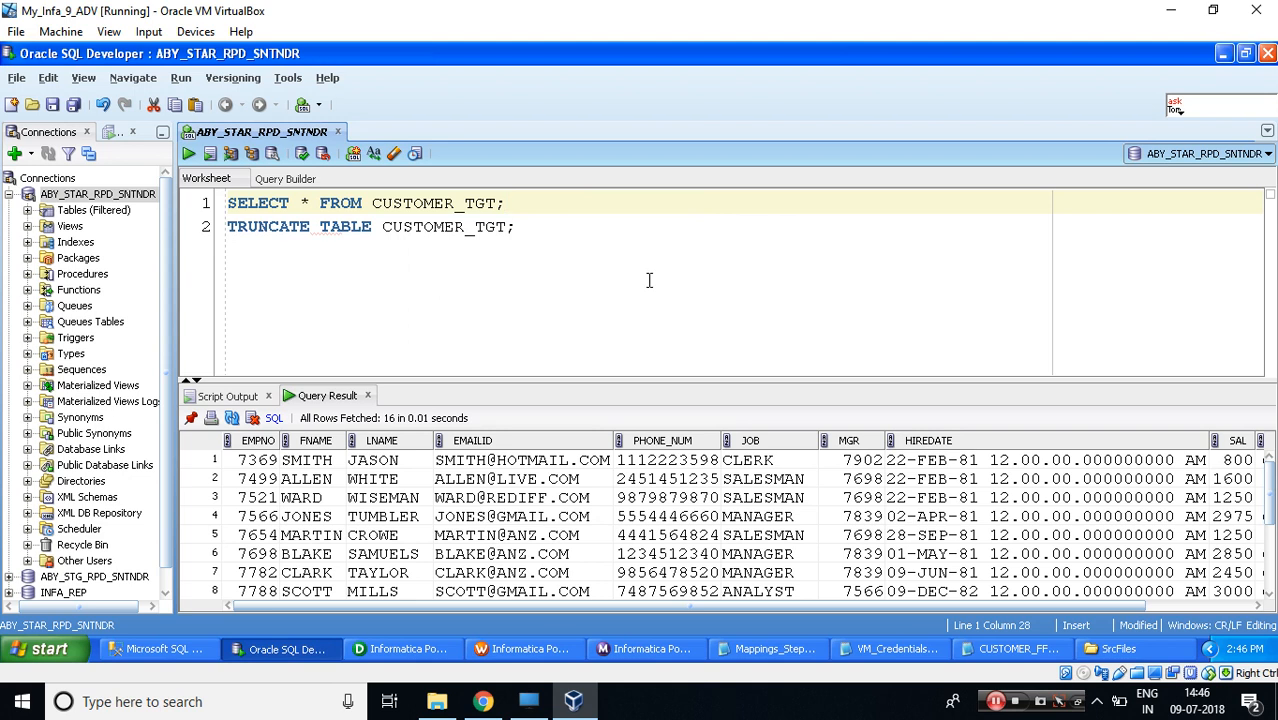
left_click(1017, 651)
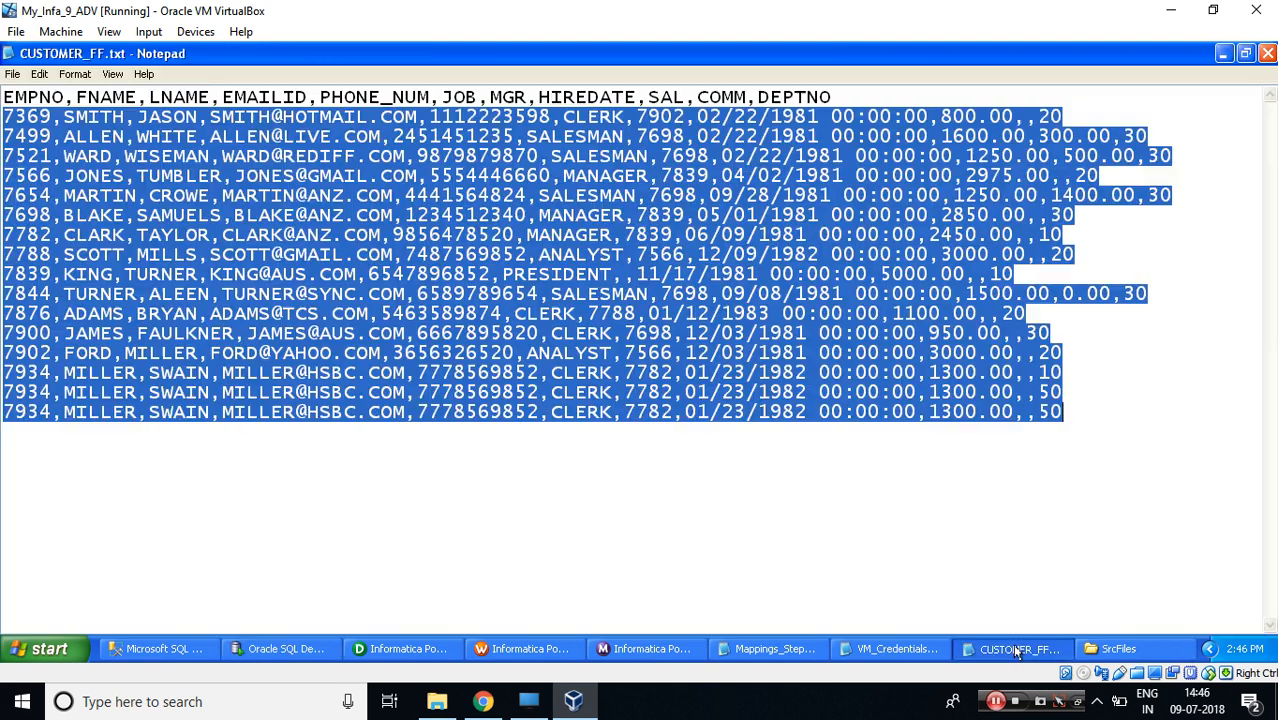
left_click(264, 651)
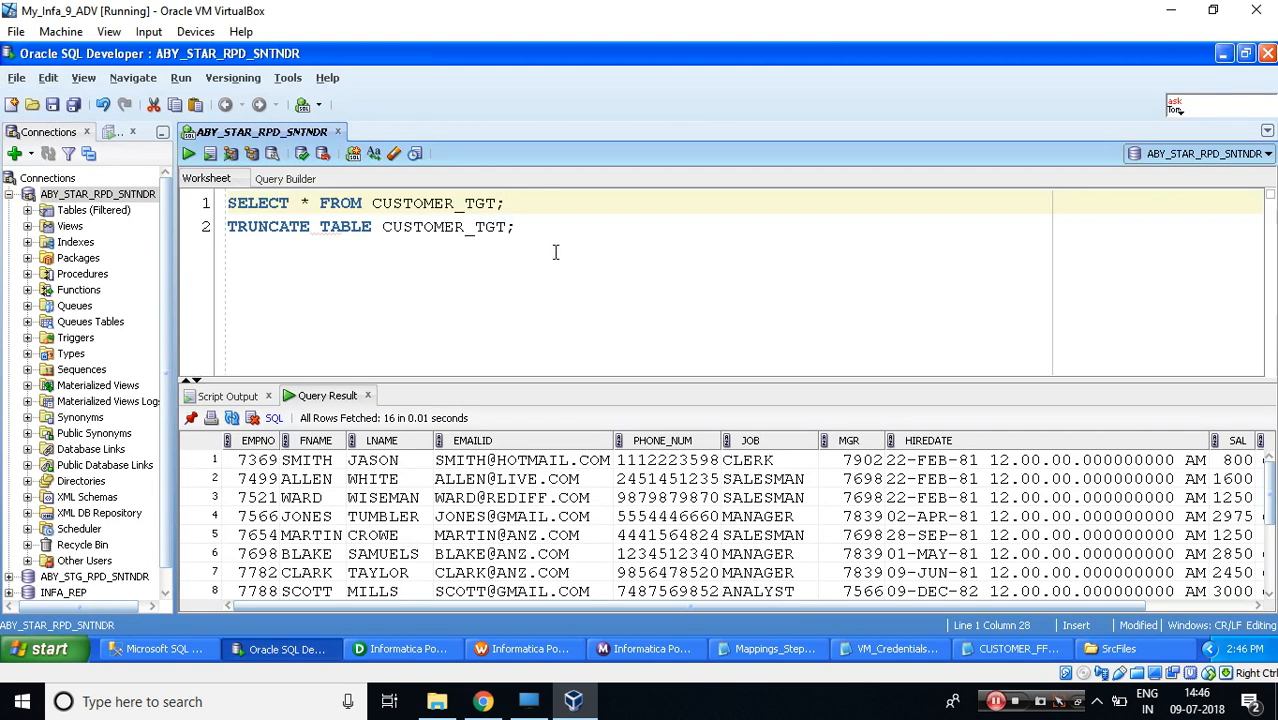